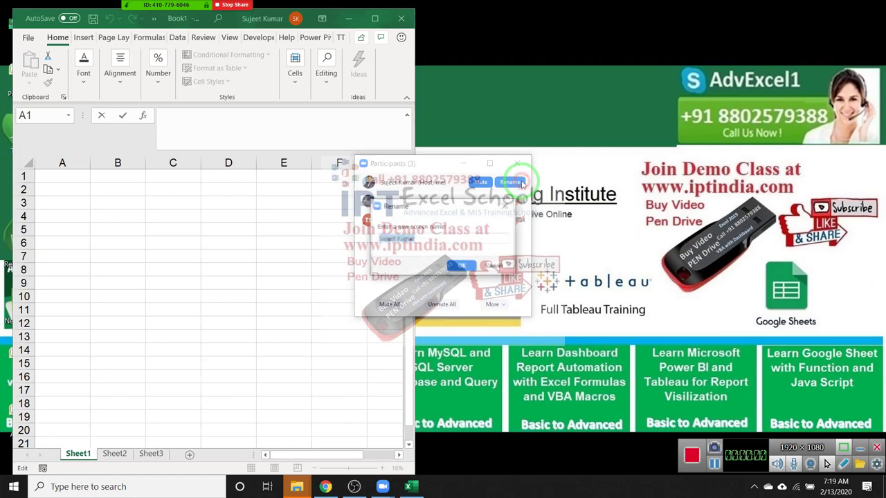
- Check two attendees' More options in Zoom's Participants panel, then close the panel
{"action": "left_click", "coordinate": [511, 202]}
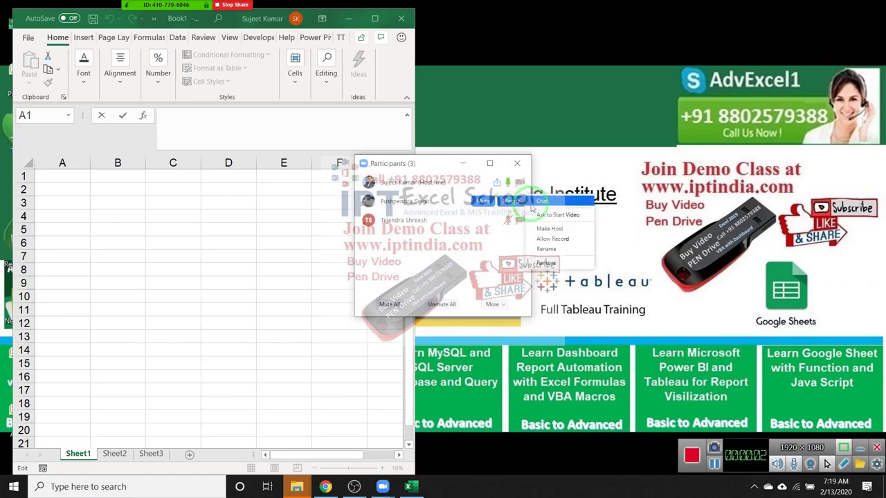
{"action": "left_click", "coordinate": [550, 231]}
{"action": "left_click", "coordinate": [517, 220]}
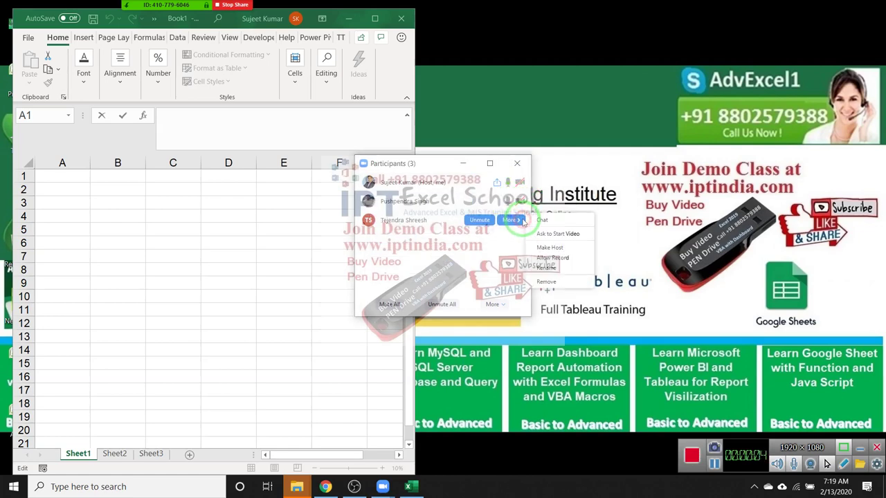
{"action": "left_click", "coordinate": [554, 258]}
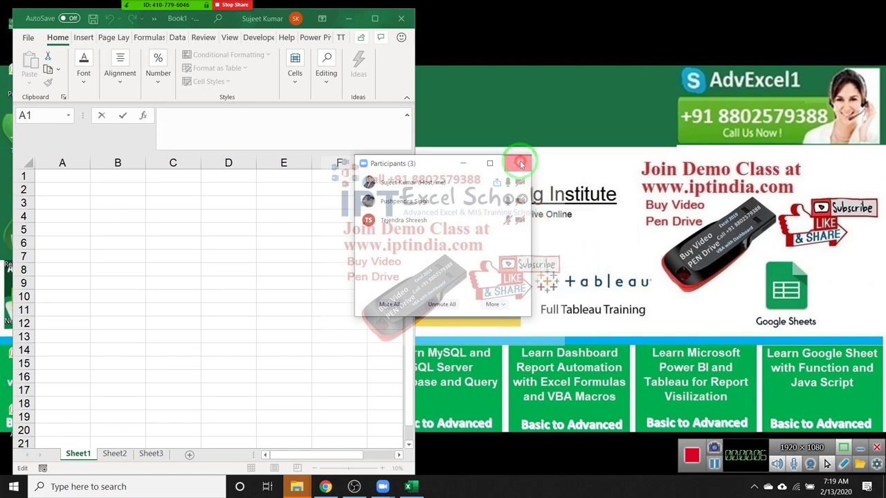
{"action": "left_click", "coordinate": [517, 164]}
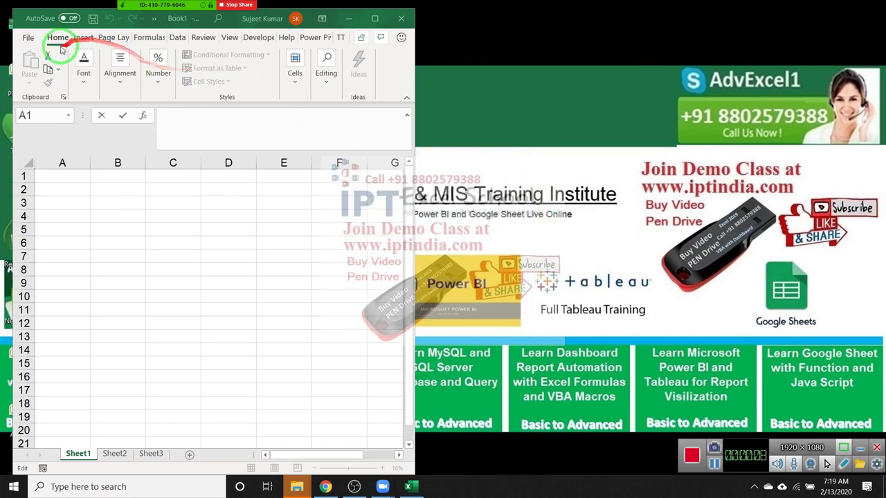
- Show the Developer tab, select B3 and open the Visual Basic editor
{"action": "left_click", "coordinate": [260, 38]}
{"action": "left_click", "coordinate": [123, 202]}
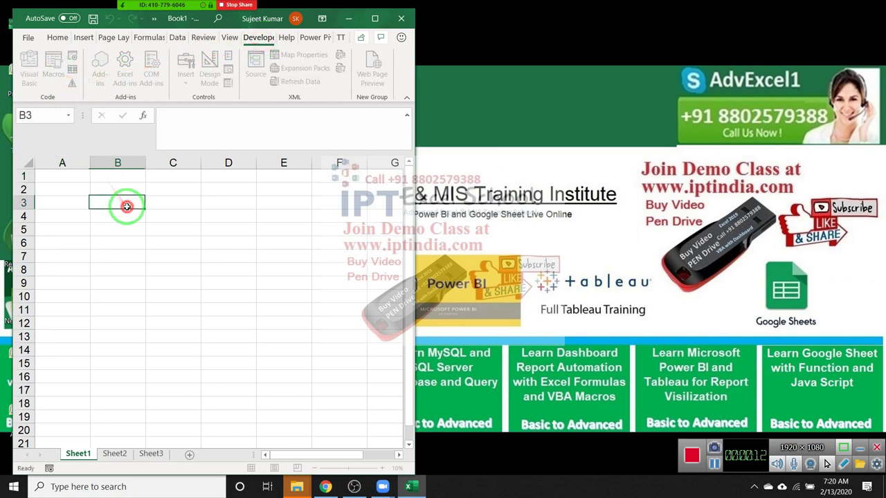
{"action": "left_click", "coordinate": [37, 75]}
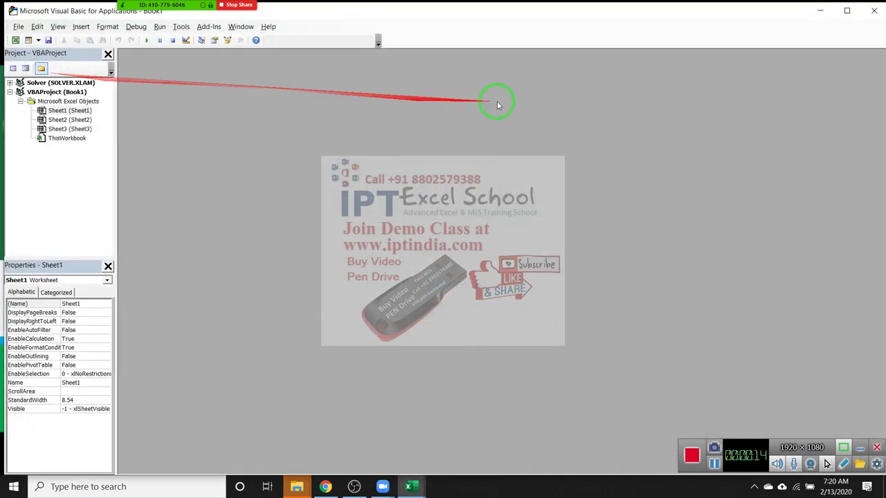
- Snap the VBA editor window to the right half beside the workbook
{"action": "left_click", "coordinate": [844, 7]}
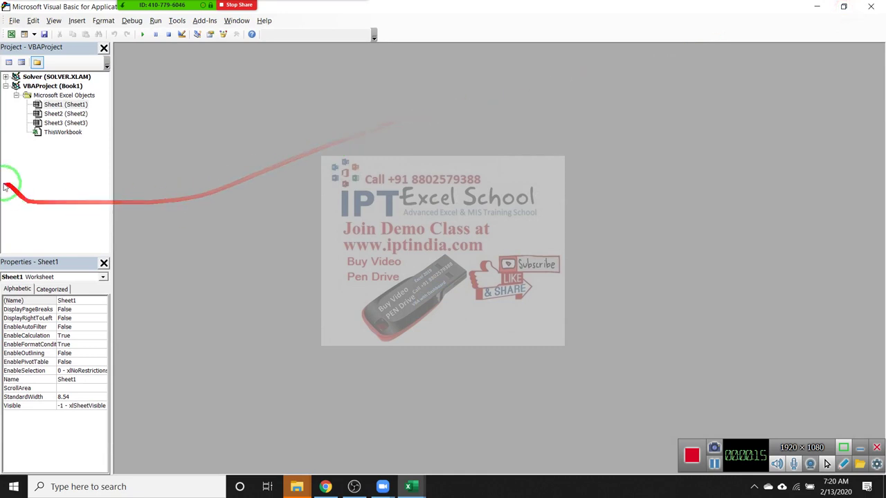
{"action": "left_click", "coordinate": [841, 8]}
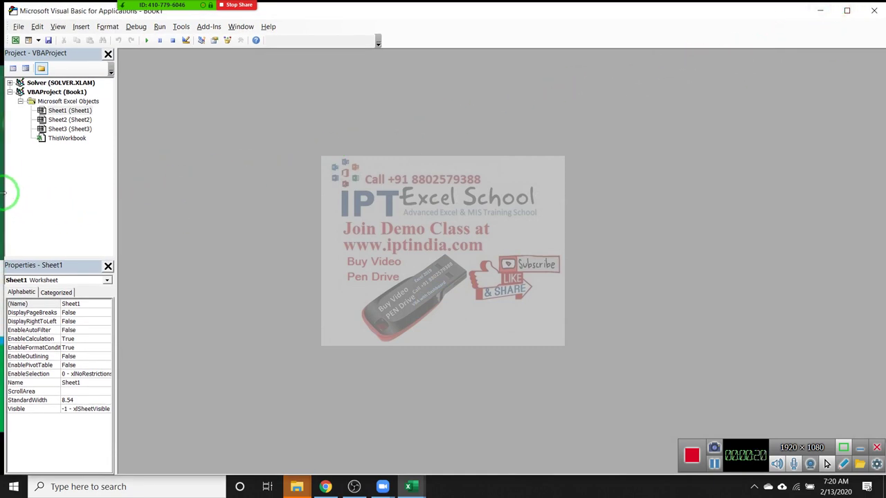
{"action": "left_click_drag", "start_coordinate": [11, 201], "coordinate": [416, 210]}
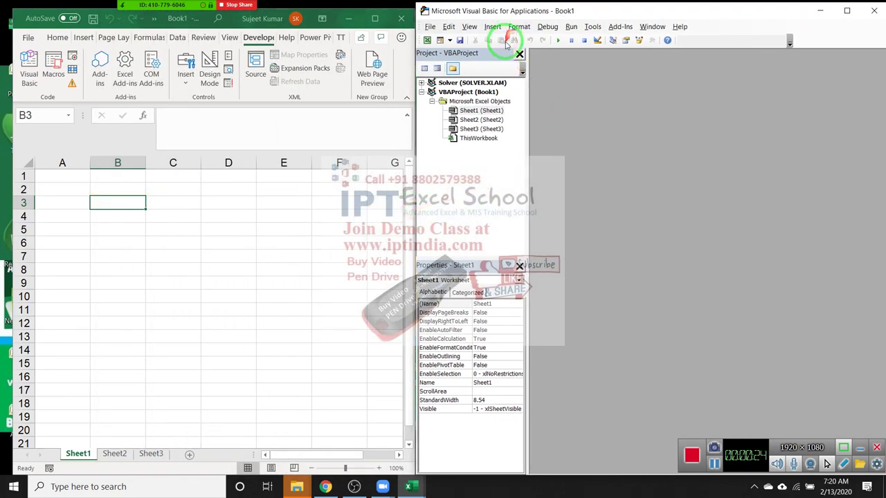
- Insert a new module and start the Sub rr() procedure
{"action": "left_click", "coordinate": [492, 27]}
{"action": "left_click", "coordinate": [510, 64]}
{"action": "type", "text": "sub "}
{"action": "type", "text": "r()"}
{"action": "key", "text": "Return"}
{"action": "key", "text": "Return"}
{"action": "key", "text": "Return"}
{"action": "key", "text": "Return"}
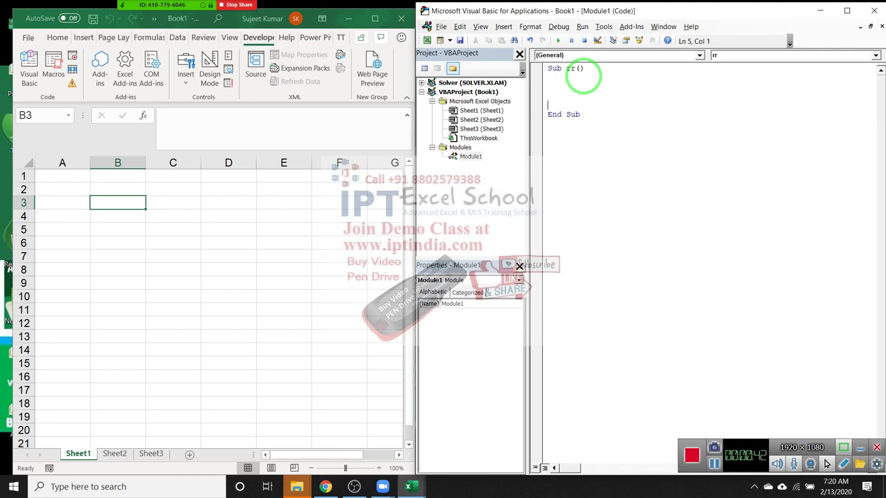
- Add the line MsgBox "Please Select" inside rr
{"action": "type", "text": "msb"}
{"action": "key", "text": "BackSpace"}
{"action": "key", "text": "BackSpace"}
{"action": "type", "text": "sgbox \""}
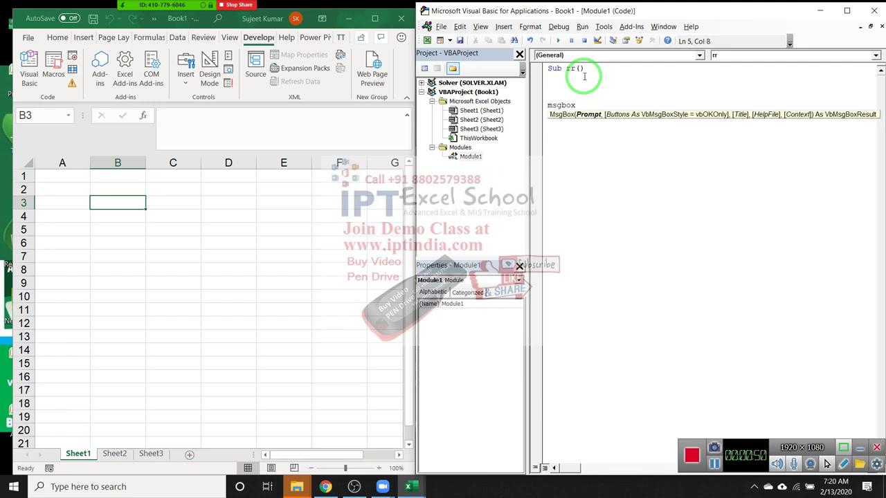
{"action": "type", "text": "Please Select\""}
{"action": "left_click", "coordinate": [594, 84]}
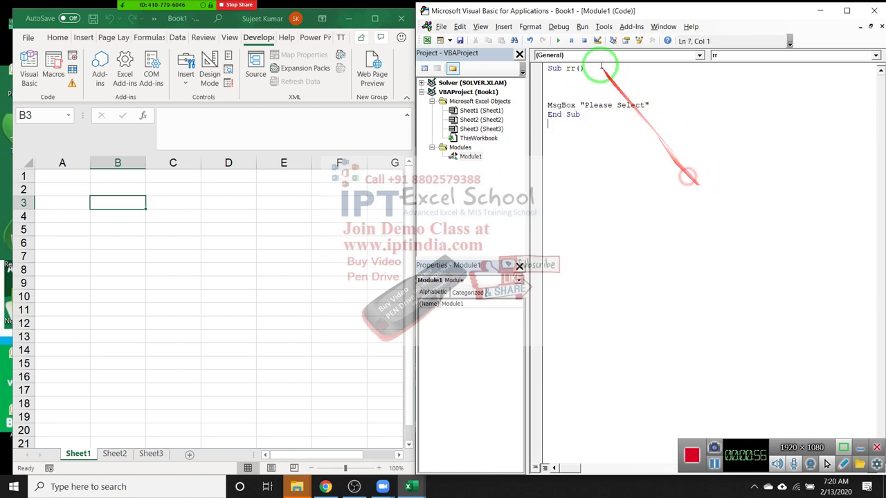
{"action": "left_click", "coordinate": [558, 40]}
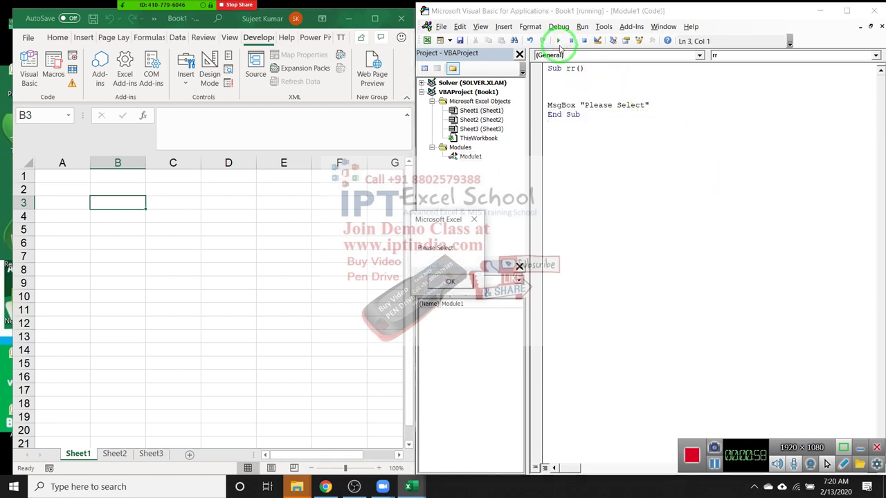
{"action": "left_click_drag", "start_coordinate": [466, 219], "coordinate": [352, 148]}
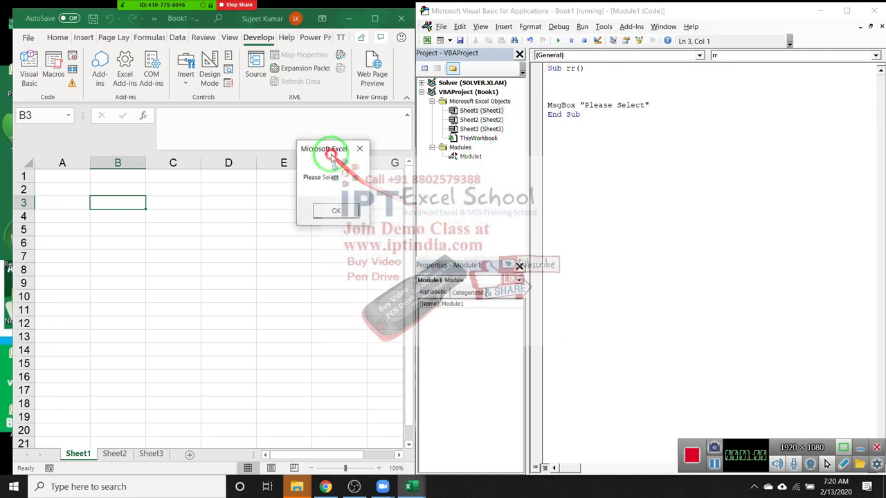
{"action": "left_click", "coordinate": [360, 147]}
{"action": "left_click_drag", "start_coordinate": [650, 105], "coordinate": [535, 107]}
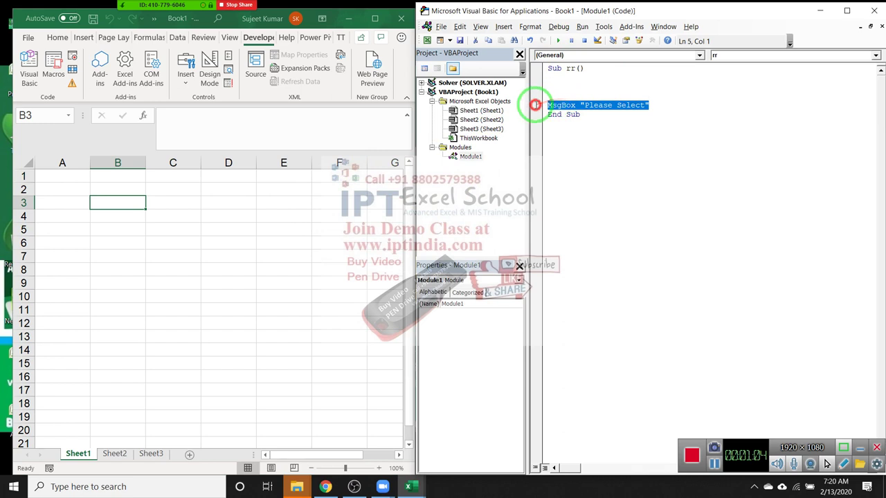
- Delete the MsgBox "Please Select" line and erase the trial a=msgbox( and msgbox "Hi text
{"action": "key", "text": "Delete"}
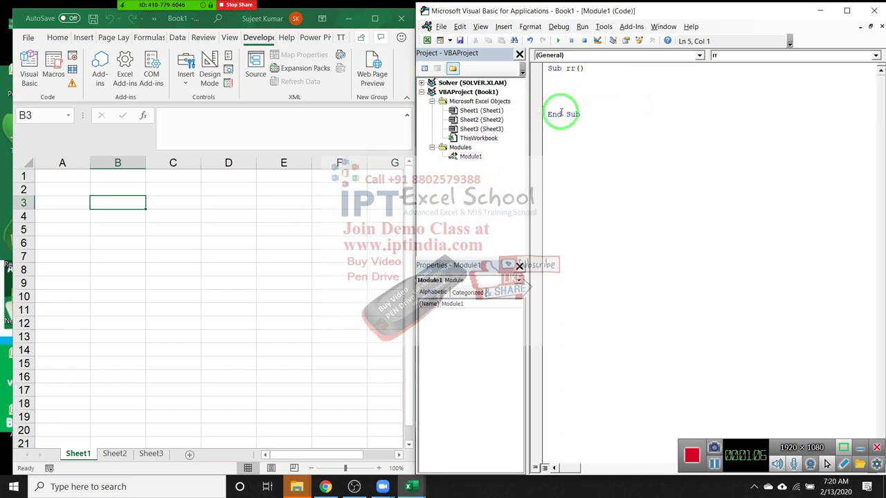
{"action": "key", "text": "Up"}
{"action": "type", "text": "a=msgbox"}
{"action": "type", "text": "("}
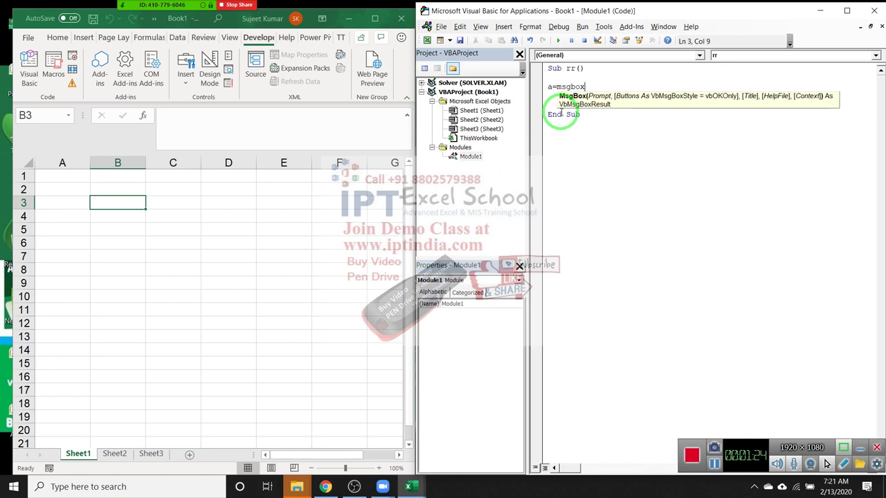
{"action": "key", "text": "BackSpace"}
{"action": "key", "text": "BackSpace"}
{"action": "key", "text": "BackSpace"}
{"action": "key", "text": "BackSpace"}
{"action": "key", "text": "BackSpace"}
{"action": "key", "text": "BackSpace"}
{"action": "key", "text": "BackSpace"}
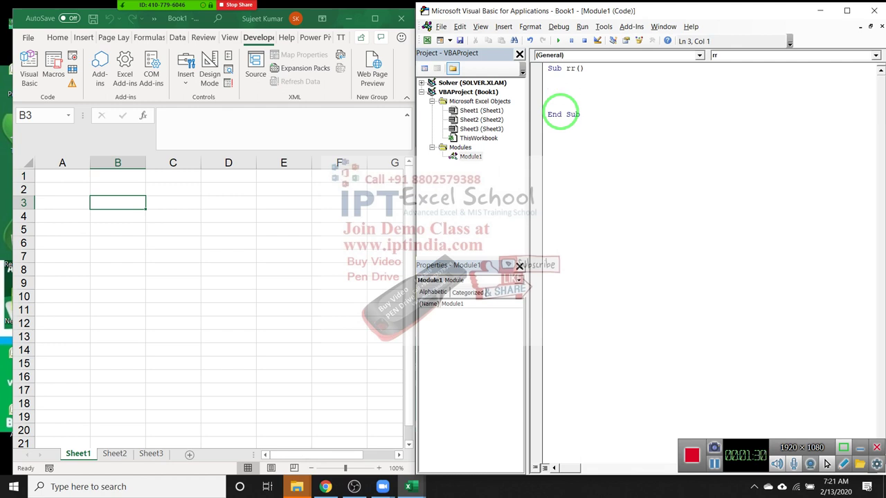
{"action": "type", "text": "msgbo"}
{"action": "type", "text": "x \"Hi"}
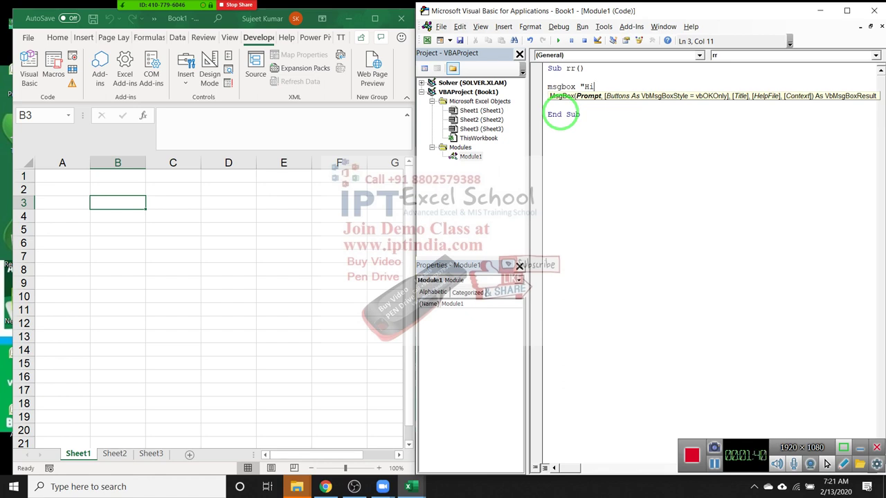
{"action": "key", "text": "BackSpace"}
{"action": "key", "text": "BackSpace"}
{"action": "key", "text": "BackSpace"}
{"action": "key", "text": "BackSpace"}
{"action": "key", "text": "BackSpace"}
{"action": "key", "text": "BackSpace"}
{"action": "key", "text": "BackSpace"}
{"action": "key", "text": "BackSpace"}
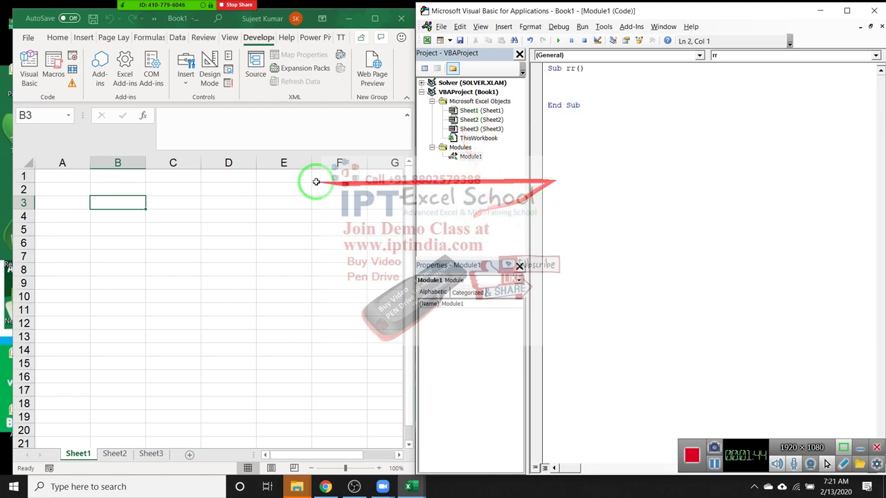
- Enter the headers Name, City and Amt in A1:C1 of Sheet1
{"action": "left_click", "coordinate": [48, 216]}
{"action": "left_click", "coordinate": [53, 179]}
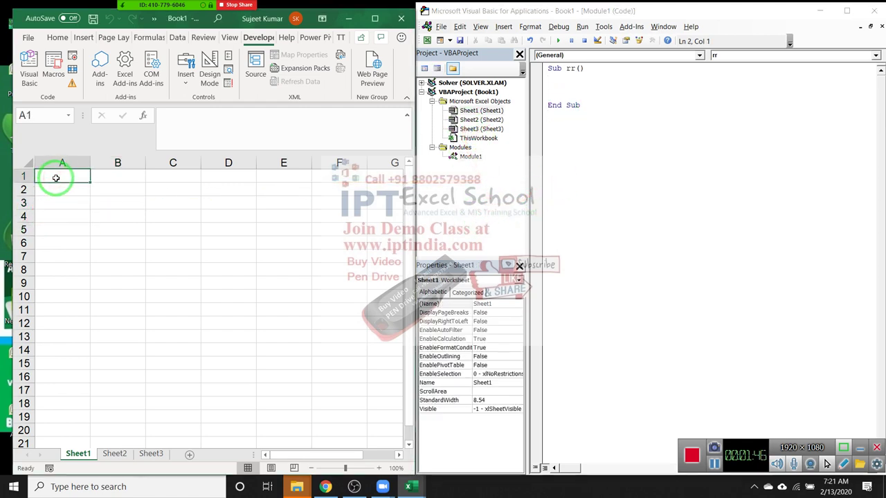
{"action": "type", "text": "Name"}
{"action": "key", "text": "Tab"}
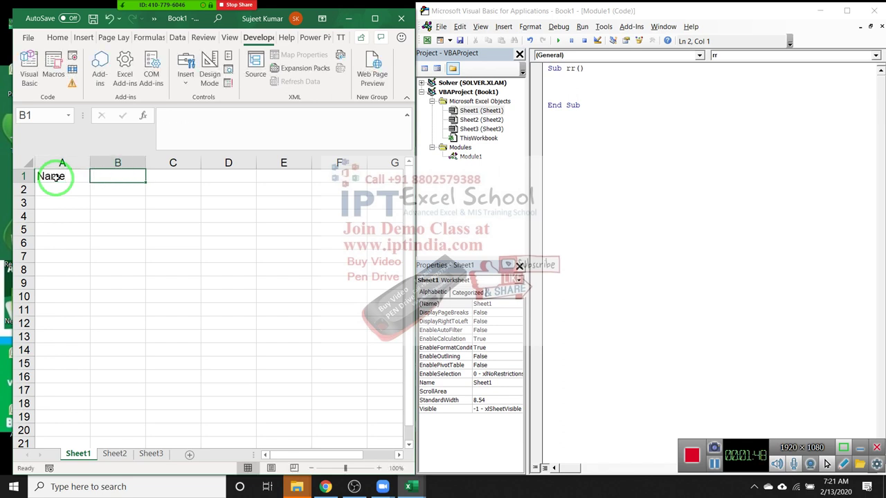
{"action": "type", "text": "City"}
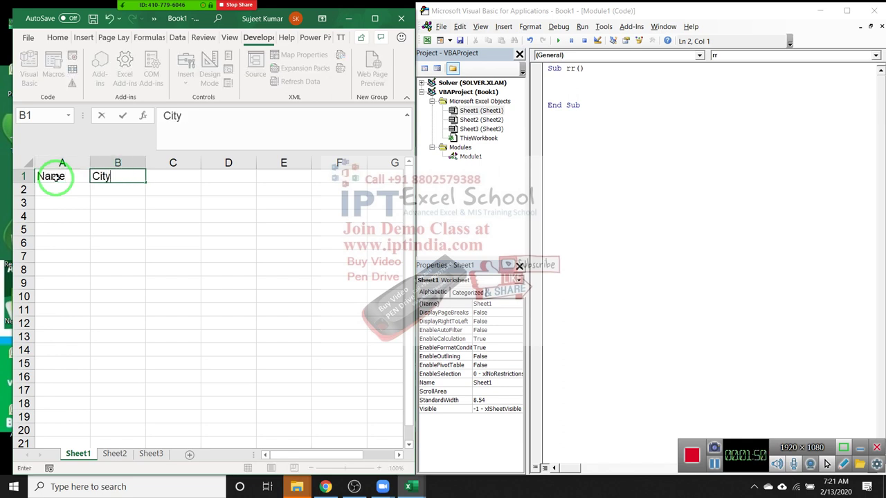
{"action": "key", "text": "Tab"}
{"action": "type", "text": "Amt"}
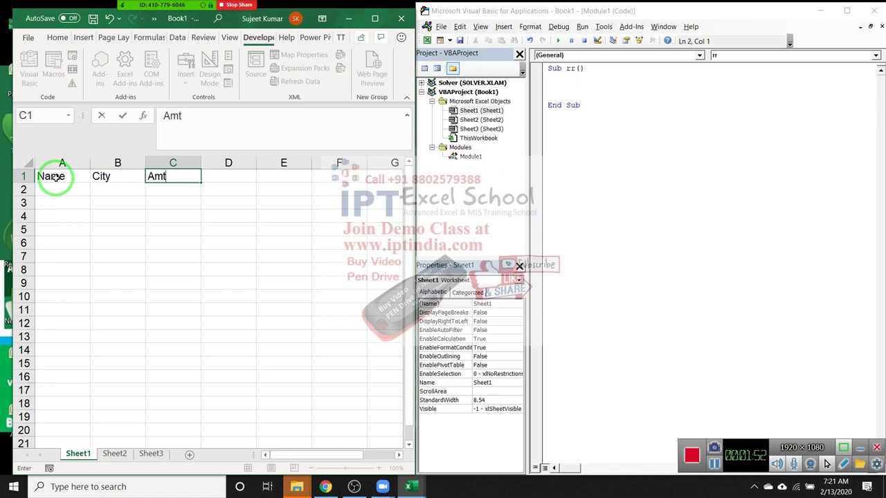
{"action": "key", "text": "Return"}
- Enter 52, 36 and 96 in A2:C2 and select the table A1:C2
{"action": "type", "text": "52"}
{"action": "key", "text": "Tab"}
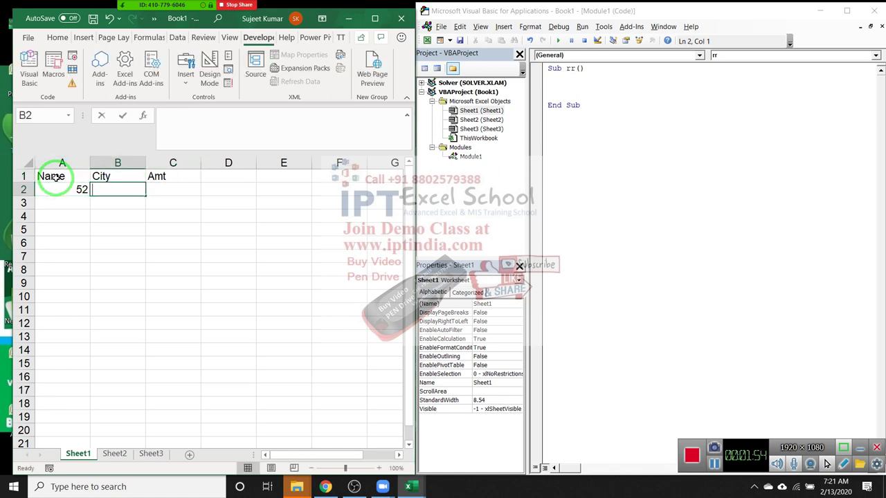
{"action": "type", "text": "36"}
{"action": "key", "text": "Tab"}
{"action": "type", "text": "96"}
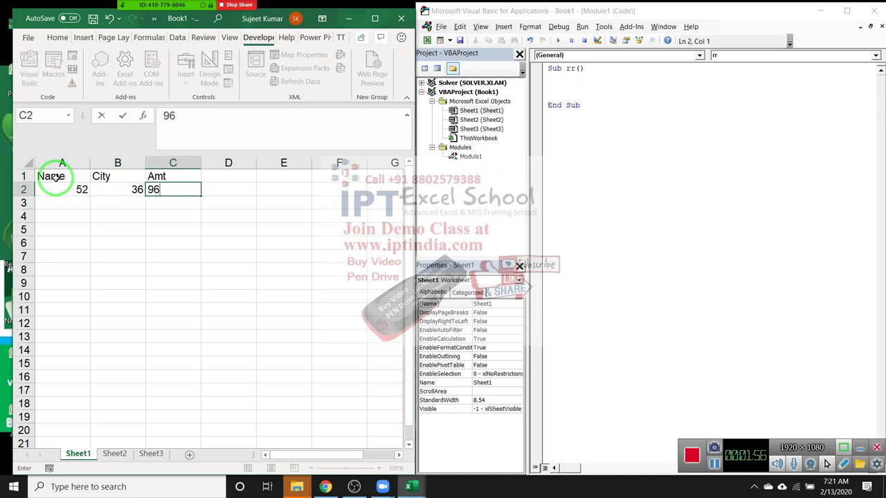
{"action": "key", "text": "Return"}
{"action": "left_click_drag", "start_coordinate": [44, 176], "coordinate": [176, 192]}
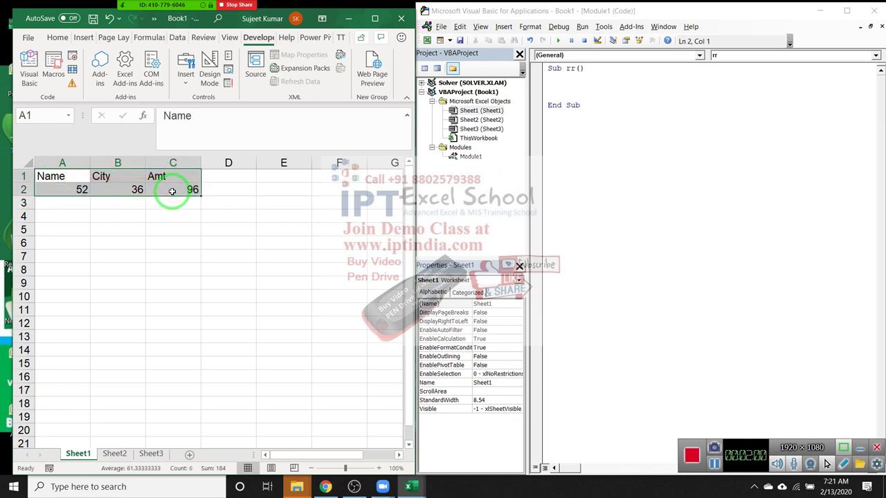
{"action": "left_click", "coordinate": [558, 84]}
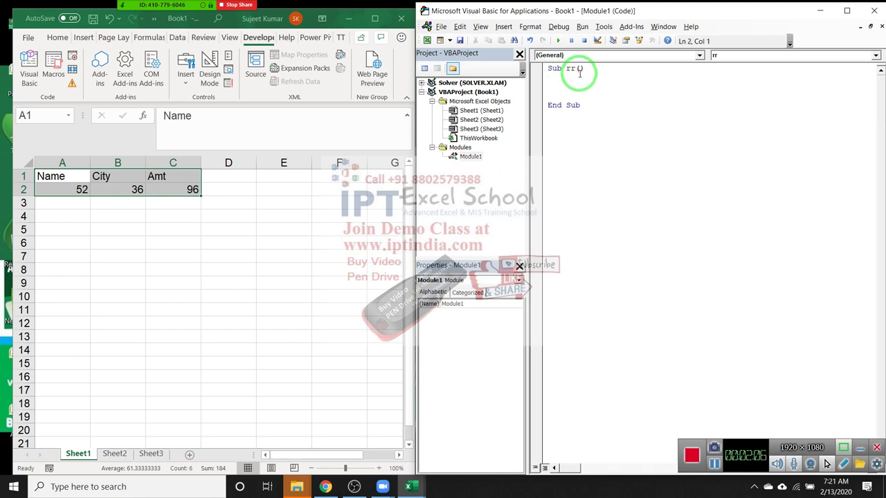
- Declare the variable m As String in rr
{"action": "type", "text": "dim m as str"}
{"action": "key", "text": "Return"}
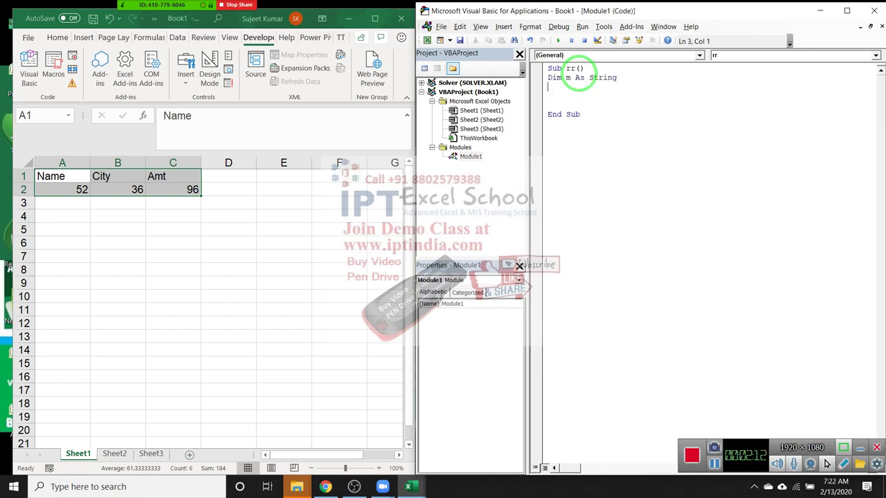
{"action": "key", "text": "Return"}
- Set m = "Bellow are Details", then append vbNewLine with m = m & vbNewLine
{"action": "type", "text": "m="}
{"action": "type", "text": "\"B"}
{"action": "key", "text": "BackSpace"}
{"action": "type", "text": "elloe a"}
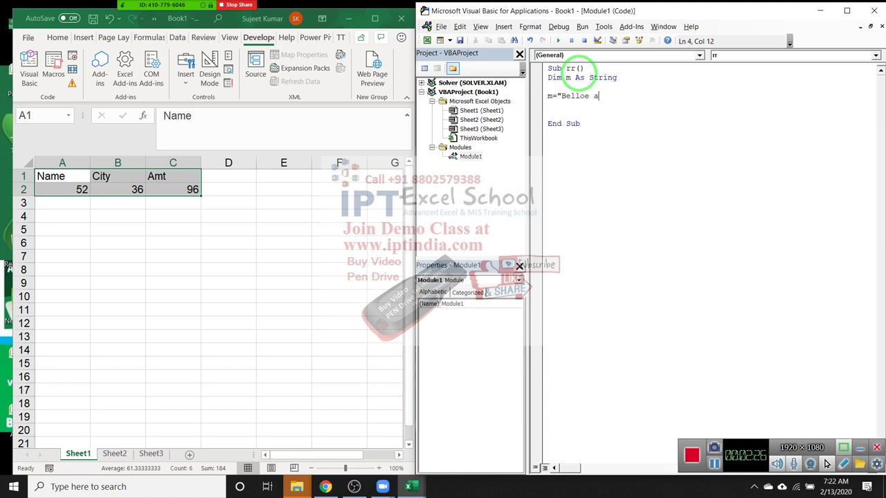
{"action": "key", "text": "BackSpace"}
{"action": "key", "text": "BackSpace"}
{"action": "key", "text": "BackSpace"}
{"action": "type", "text": "w are Details"}
{"action": "key", "text": "BackSpace"}
{"action": "key", "text": "Return"}
{"action": "type", "text": "m"}
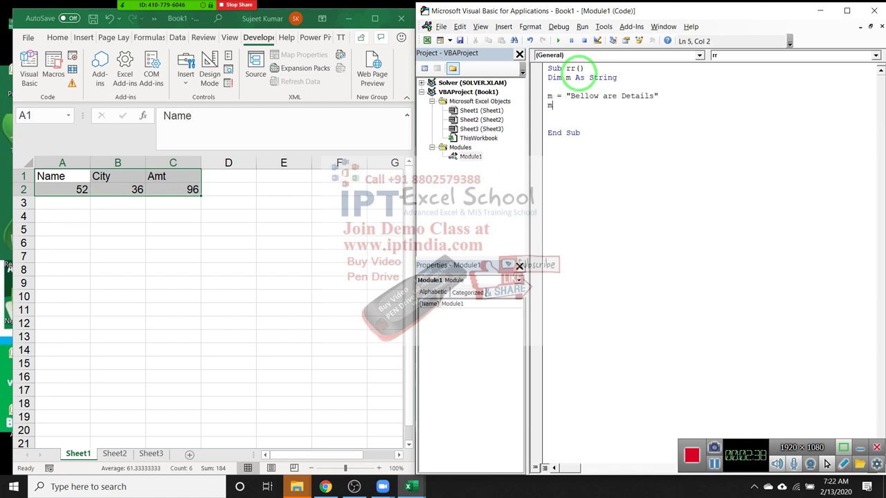
{"action": "type", "text": "=m"}
{"action": "type", "text": " & vbnewline"}
{"action": "key", "text": "Return"}
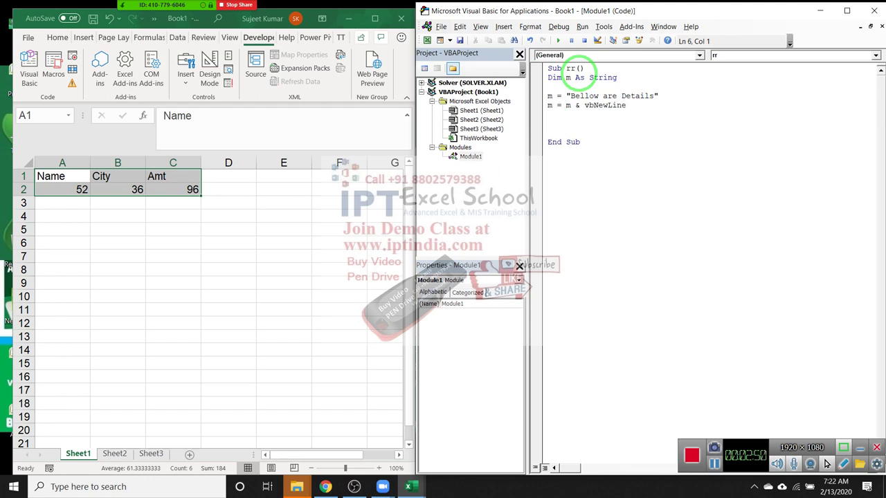
- Append "Name" & vbTab & "City" & vbTab & "Amt" to m
{"action": "type", "text": "m=m "}
{"action": "type", "text": "& "}
{"action": "type", "text": "\""}
{"action": "type", "text": "Ra"}
{"action": "type", "text": "hu"}
{"action": "key", "text": "BackSpace"}
{"action": "key", "text": "BackSpace"}
{"action": "type", "text": "n"}
{"action": "key", "text": "BackSpace"}
{"action": "key", "text": "BackSpace"}
{"action": "key", "text": "BackSpace"}
{"action": "type", "text": "Name\" &"}
{"action": "type", "text": " vb"}
{"action": "type", "text": "n"}
{"action": "key", "text": "BackSpace"}
{"action": "type", "text": "tab "}
{"action": "type", "text": "&"}
{"action": "type", "text": "\""}
{"action": "type", "text": "City"}
{"action": "type", "text": "\" & "}
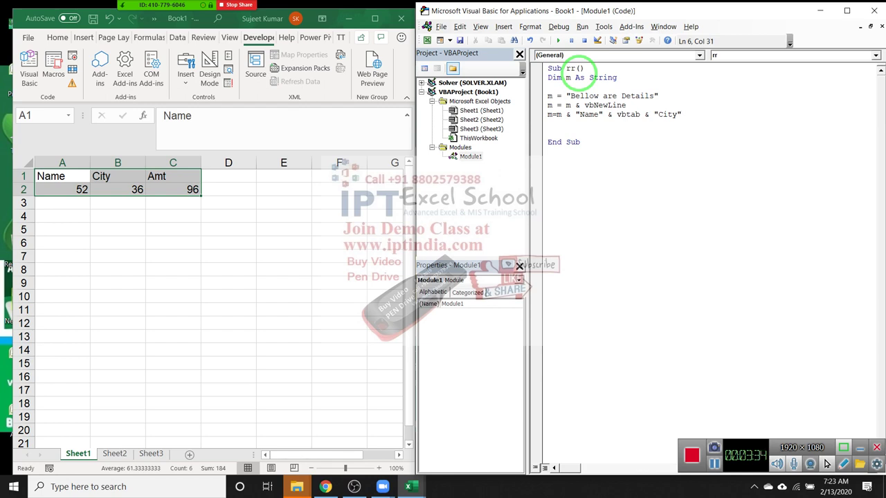
{"action": "type", "text": "vbnew"}
{"action": "key", "text": "BackSpace"}
{"action": "key", "text": "BackSpace"}
{"action": "key", "text": "BackSpace"}
{"action": "type", "text": "tab "}
{"action": "type", "text": "&"}
{"action": "type", "text": "\"Amt"}
{"action": "key", "text": "Return"}
- Add another m = m & vbNewLine line after the header line
{"action": "type", "text": "m="}
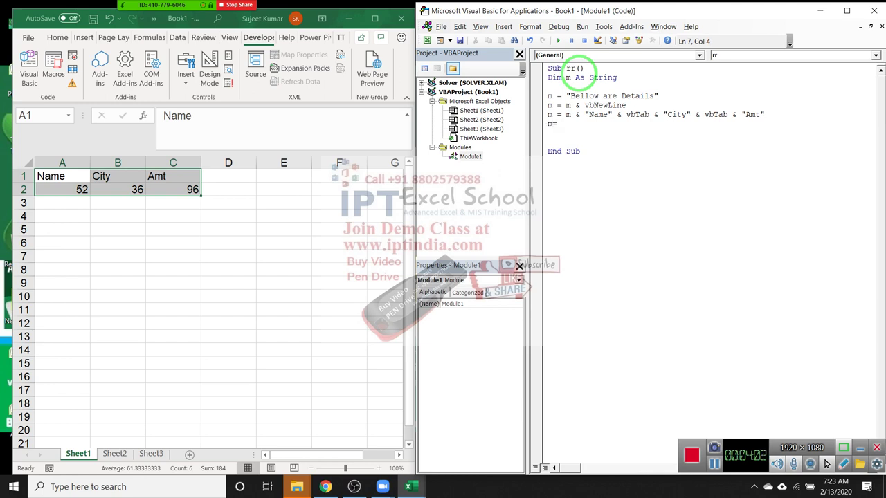
{"action": "key", "text": "BackSpace"}
{"action": "type", "text": "& "}
{"action": "type", "text": "vbnew"}
{"action": "type", "text": "line"}
{"action": "key", "text": "Return"}
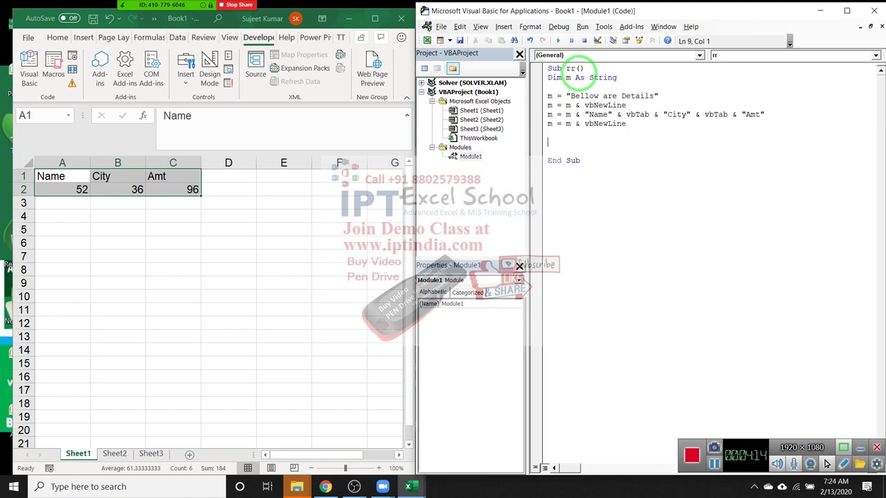
{"action": "left_click", "coordinate": [76, 187]}
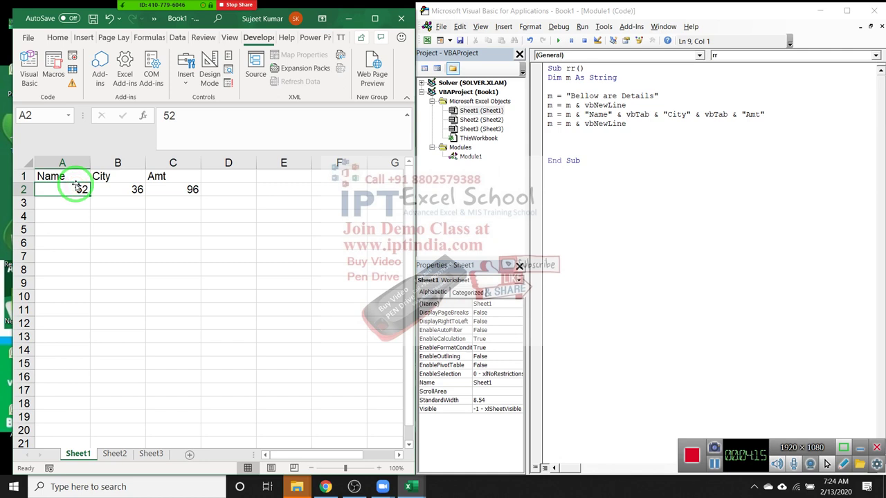
- Enter a name in A2 and Noida in B2
{"action": "type", "text": "Puja"}
{"action": "key", "text": "Tab"}
{"action": "type", "text": "Noida"}
{"action": "key", "text": "Tab"}
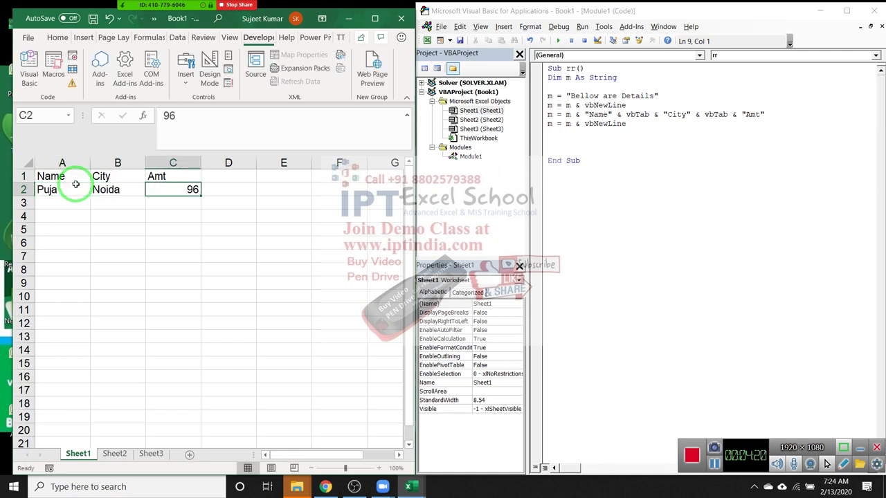
- Duplicate the header code line and replace "Name" with Range("A2").Value
{"action": "left_click", "coordinate": [635, 133]}
{"action": "type", "text": "M"}
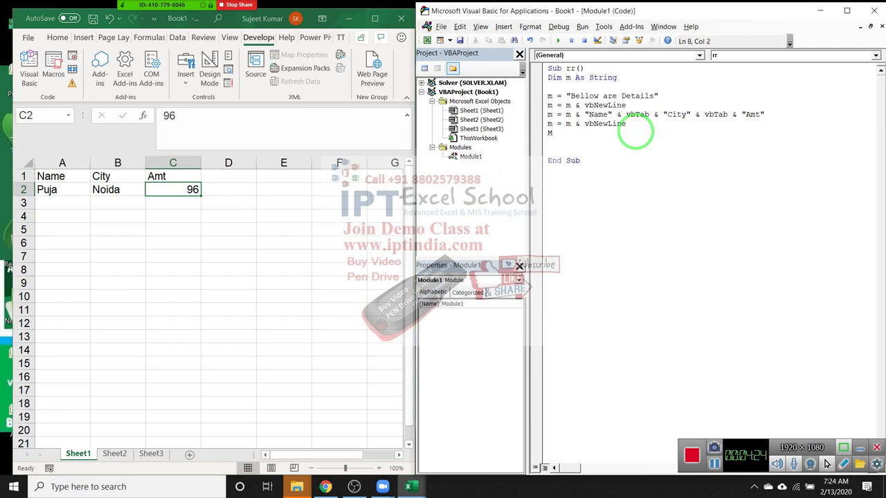
{"action": "key", "text": "shift+Down"}
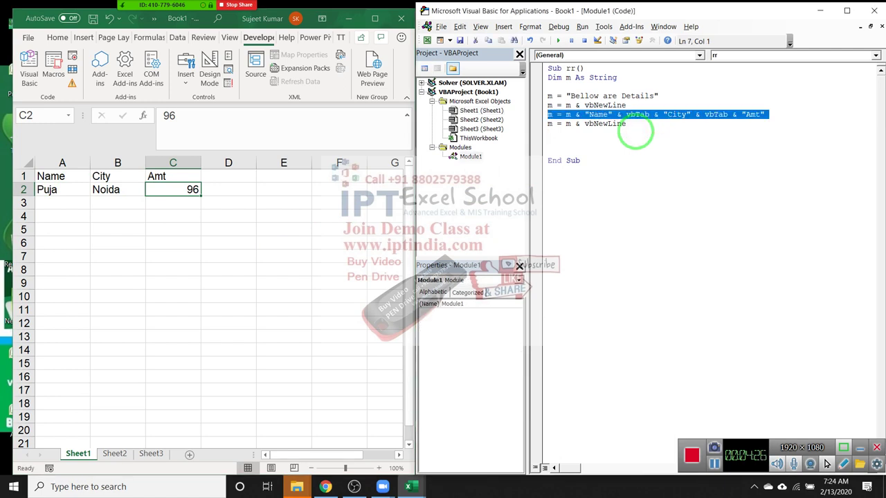
{"action": "key", "text": "ctrl+c"}
{"action": "key", "text": "Down"}
{"action": "key", "text": "ctrl+v"}
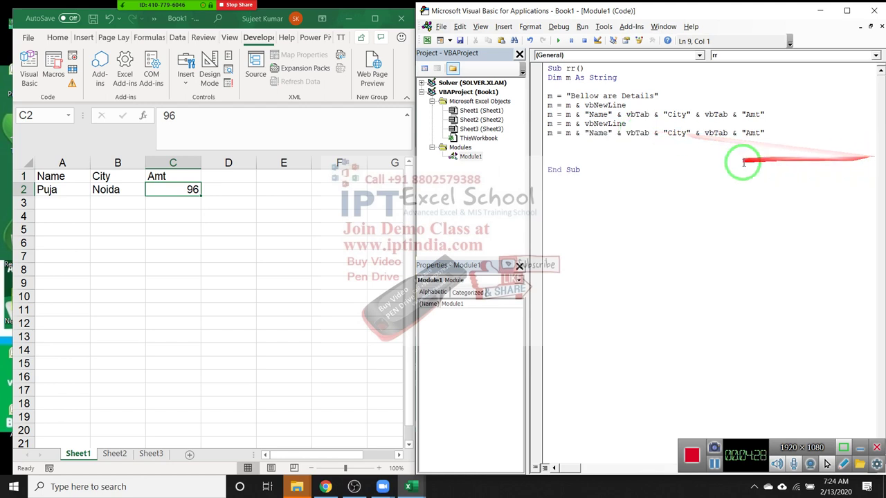
{"action": "double_click", "coordinate": [597, 133]}
{"action": "key", "text": "Delete"}
{"action": "key", "text": "Delete"}
{"action": "key", "text": "BackSpace"}
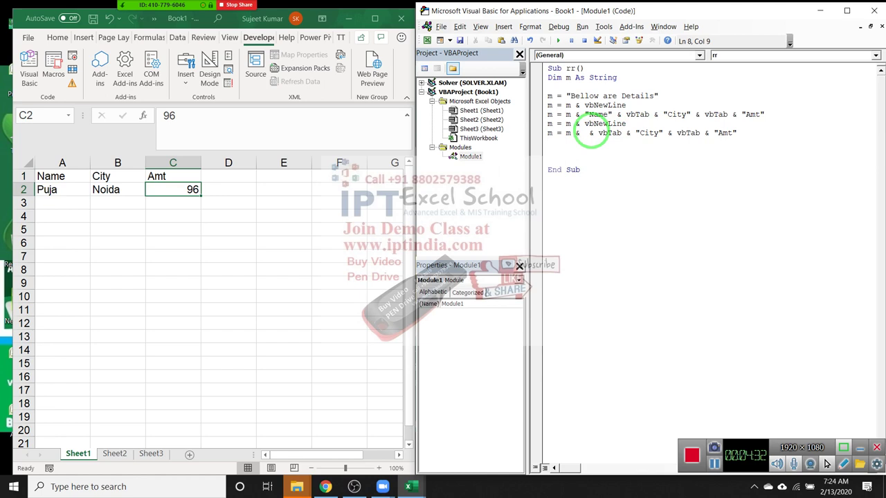
{"action": "type", "text": "range(\"A2\""}
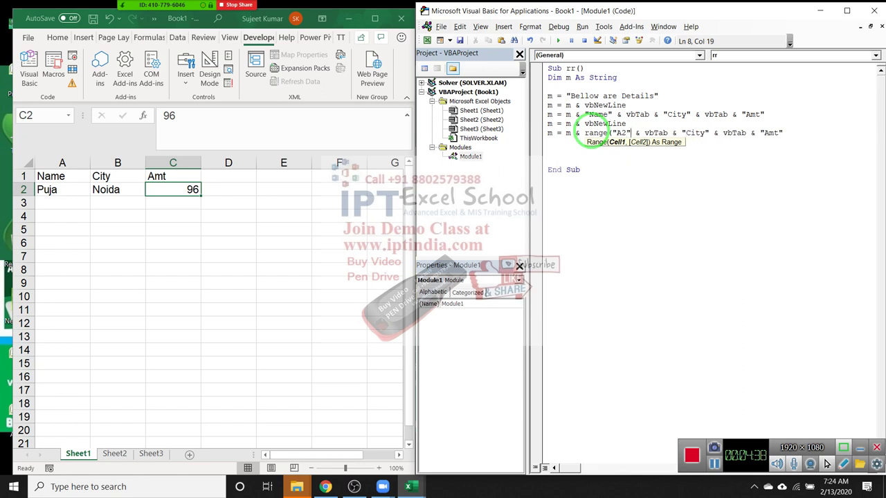
{"action": "type", "text": ").v"}
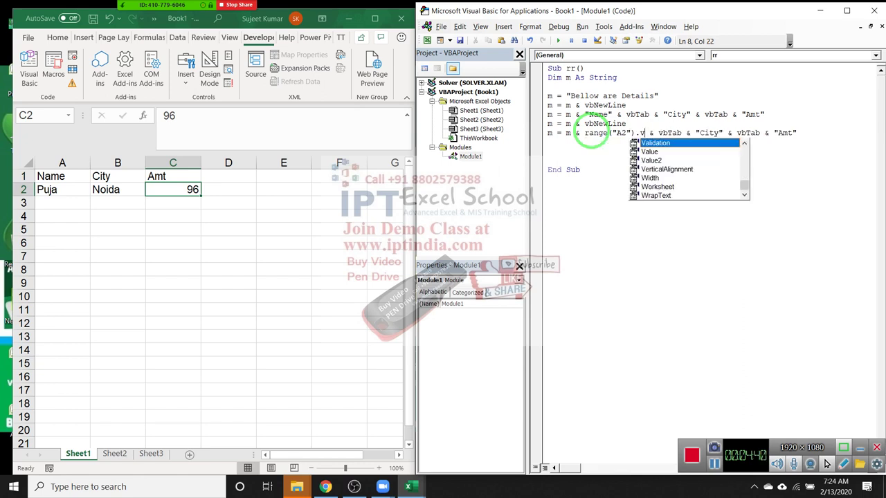
{"action": "key", "text": "Tab"}
{"action": "left_click", "coordinate": [681, 188]}
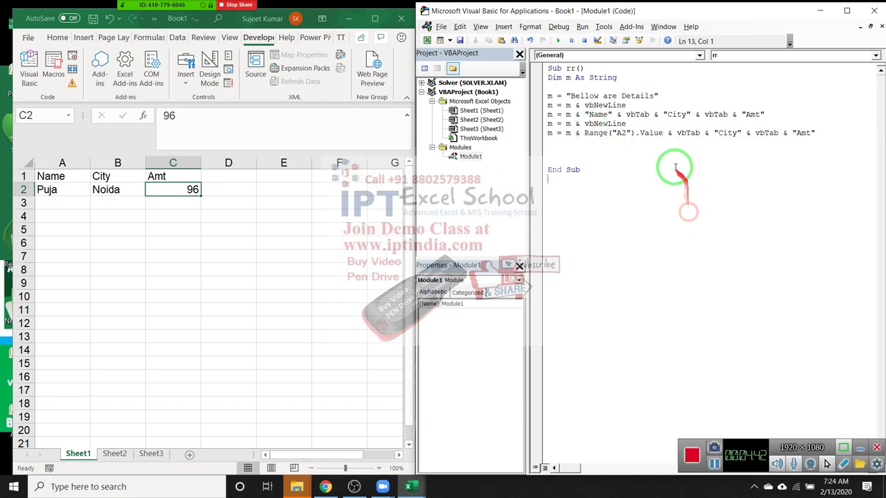
- Replace "City" and "Amt" with Range("B2").Value and Range("C2").Value
{"action": "left_click_drag", "start_coordinate": [584, 133], "coordinate": [664, 133]}
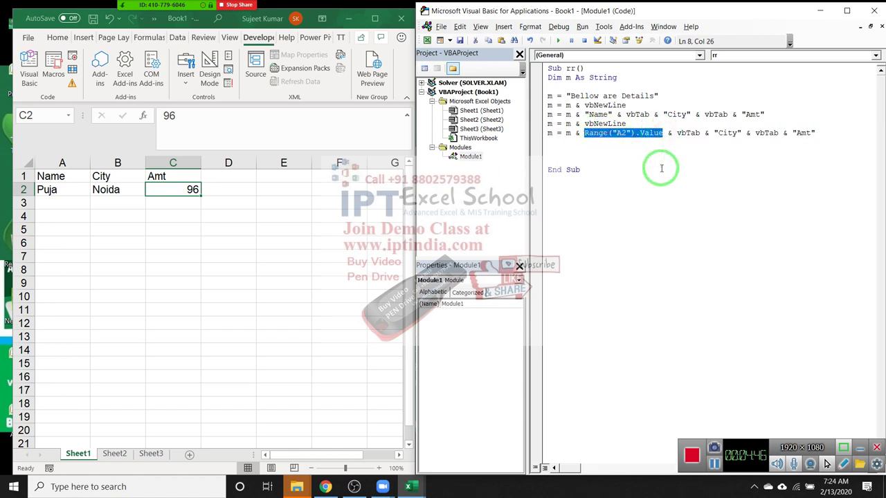
{"action": "left_click_drag", "start_coordinate": [714, 133], "coordinate": [739, 136]}
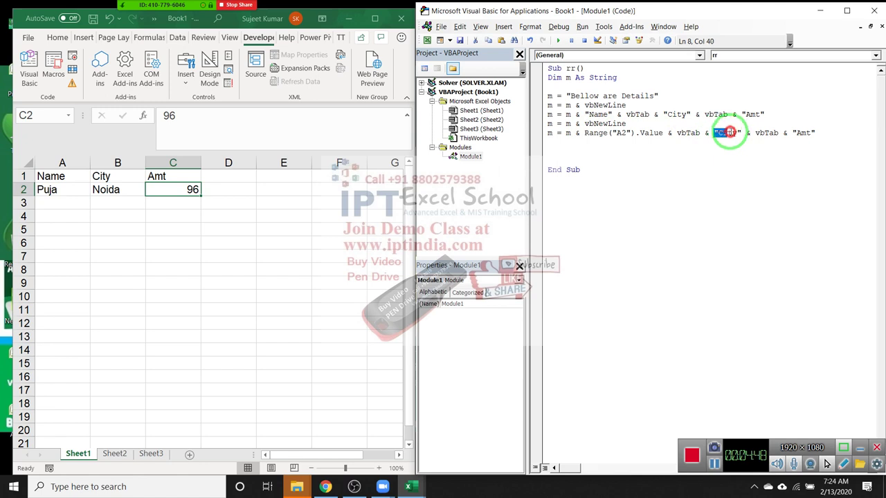
{"action": "key", "text": "ctrl+v"}
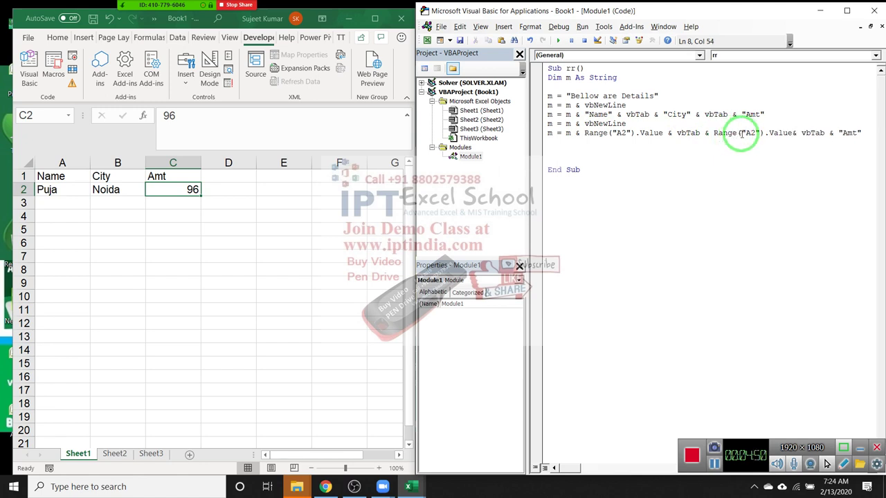
{"action": "key", "text": "Delete"}
{"action": "type", "text": "B"}
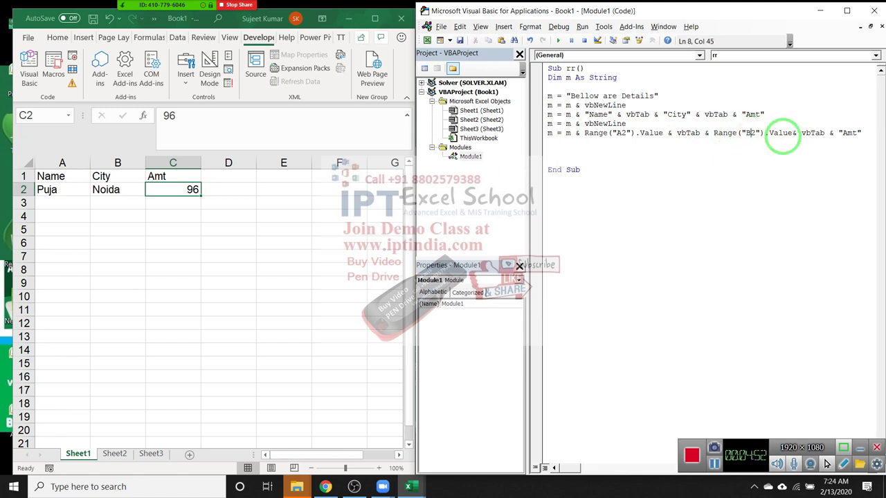
{"action": "left_click_drag", "start_coordinate": [838, 132], "coordinate": [865, 134]}
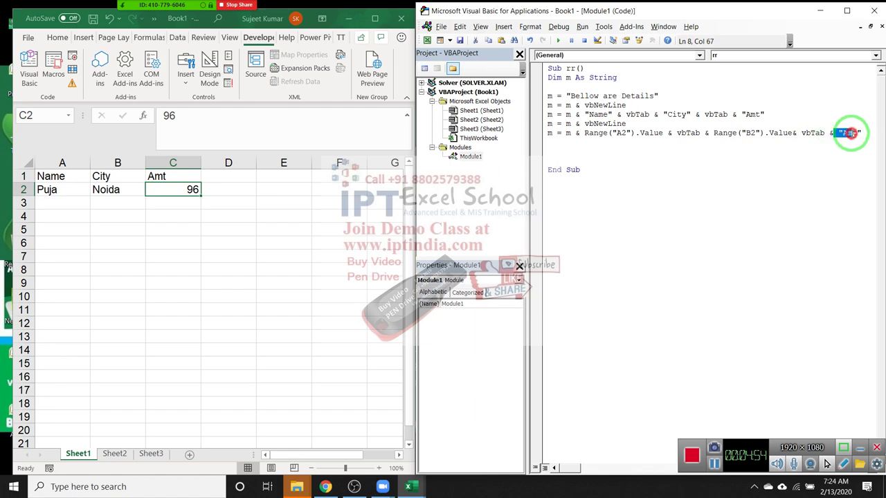
{"action": "key", "text": "ctrl+v"}
{"action": "left_click", "coordinate": [755, 133]}
{"action": "key", "text": "Delete"}
{"action": "type", "text": "C"}
{"action": "left_click", "coordinate": [717, 156]}
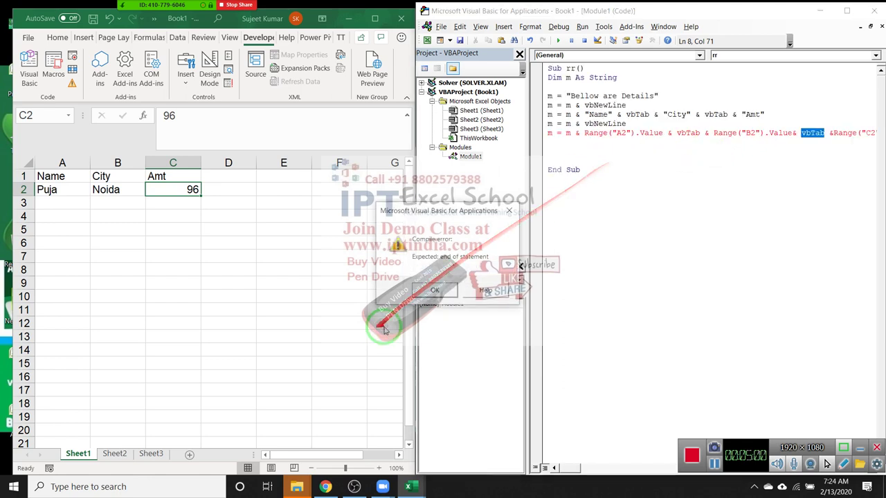
- Fix the 'Expected: end of statement' error by inserting the missing & on line 8
{"action": "left_click", "coordinate": [436, 290]}
{"action": "left_click", "coordinate": [832, 132]}
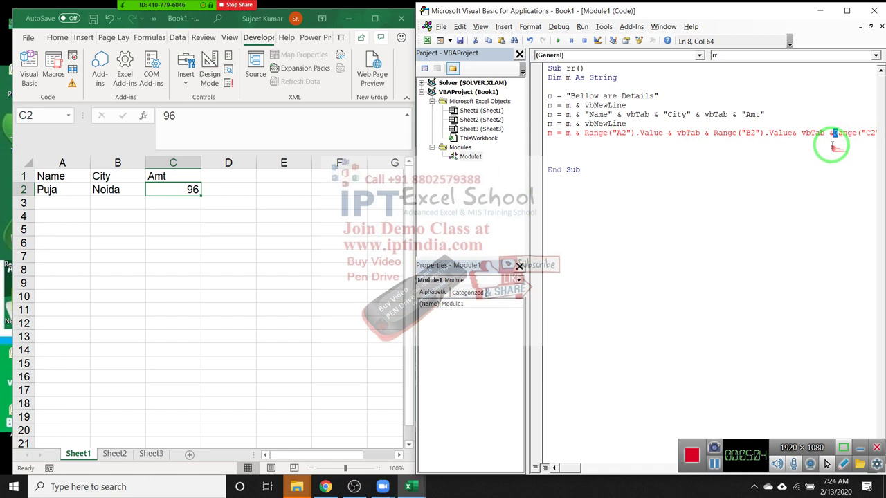
{"action": "left_click", "coordinate": [791, 183]}
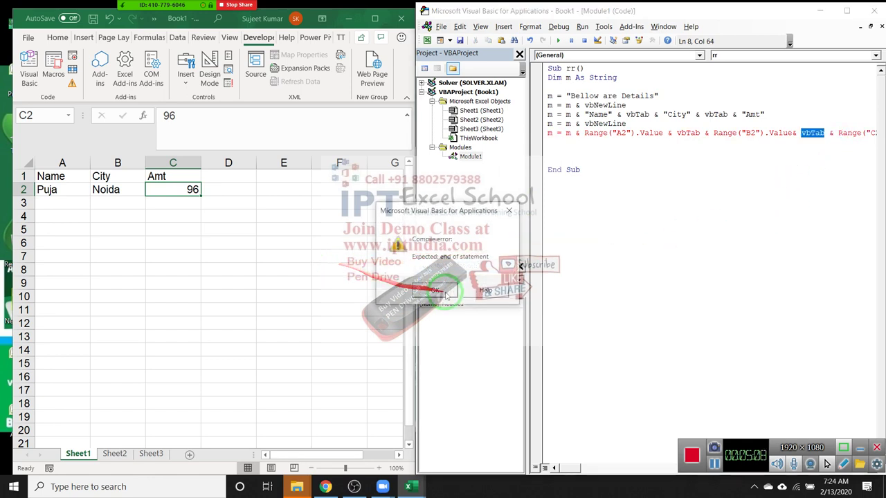
{"action": "left_click", "coordinate": [435, 290]}
{"action": "left_click", "coordinate": [799, 133]}
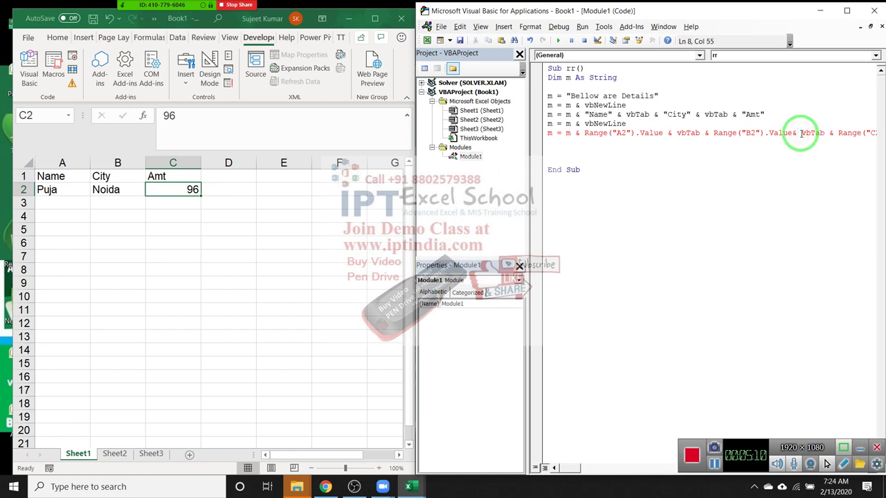
{"action": "type", "text": "&"}
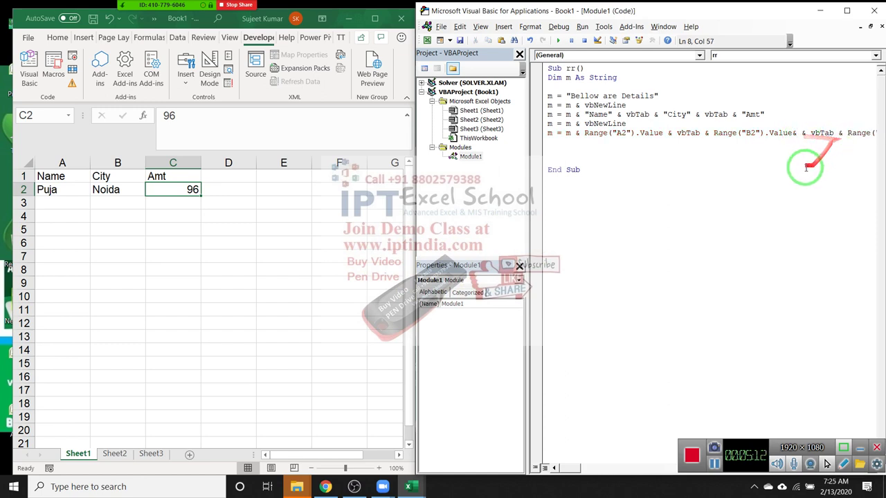
{"action": "left_click", "coordinate": [712, 167]}
- Add MsgBox m to rr and run the macro, clearing another compile error
{"action": "left_click", "coordinate": [594, 155]}
{"action": "type", "text": "msgbox m"}
{"action": "left_click", "coordinate": [587, 181]}
{"action": "left_click", "coordinate": [580, 142]}
{"action": "left_click", "coordinate": [558, 41]}
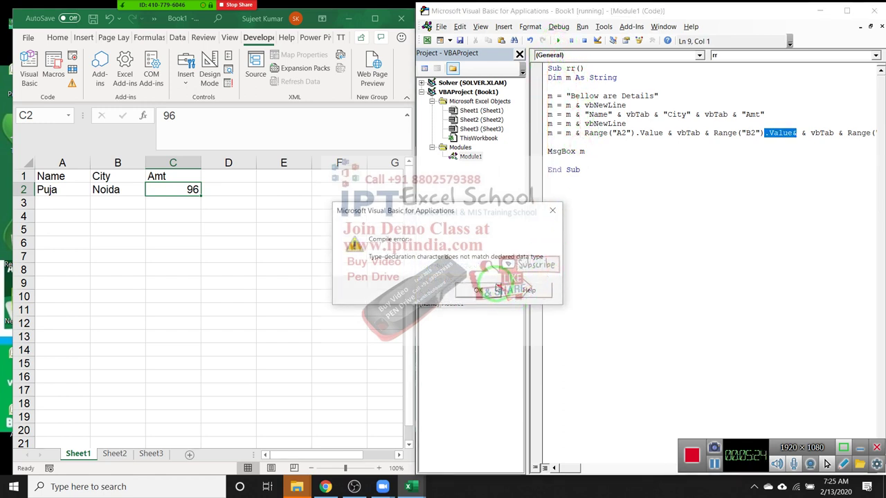
{"action": "left_click", "coordinate": [479, 290]}
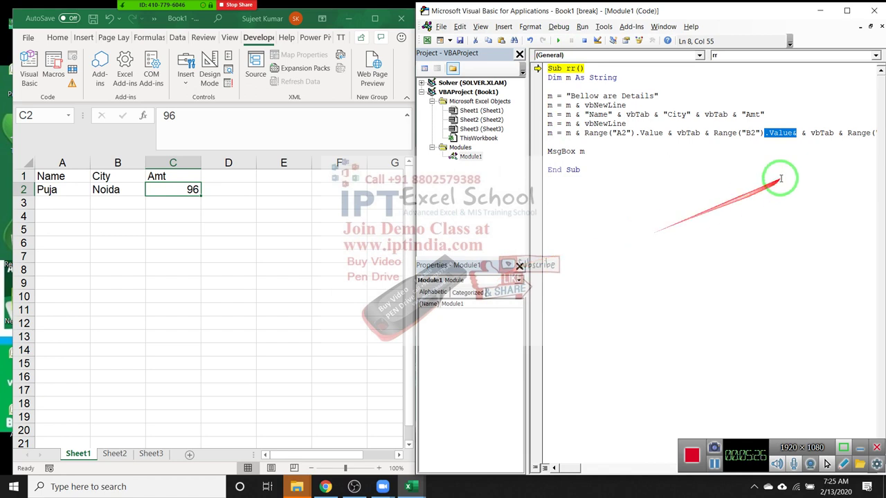
{"action": "left_click", "coordinate": [790, 133]}
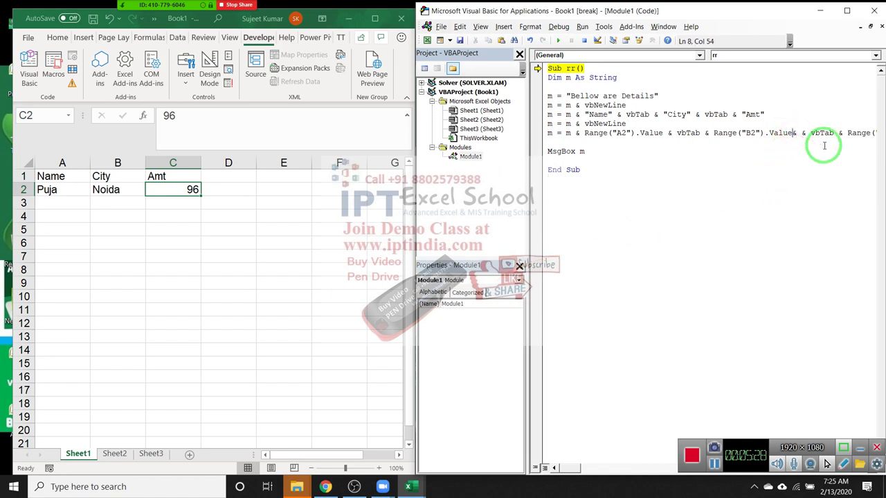
{"action": "left_click_drag", "start_coordinate": [882, 110], "coordinate": [843, 159]}
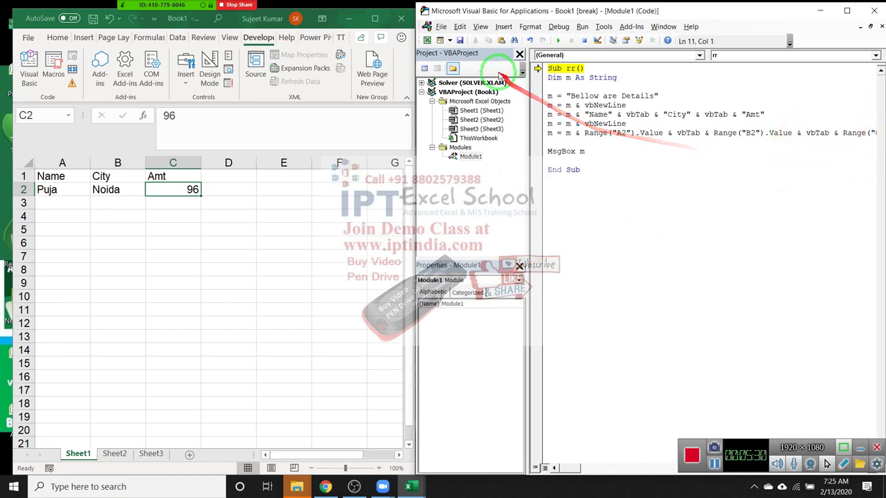
{"action": "left_click", "coordinate": [578, 105]}
{"action": "left_click", "coordinate": [558, 40]}
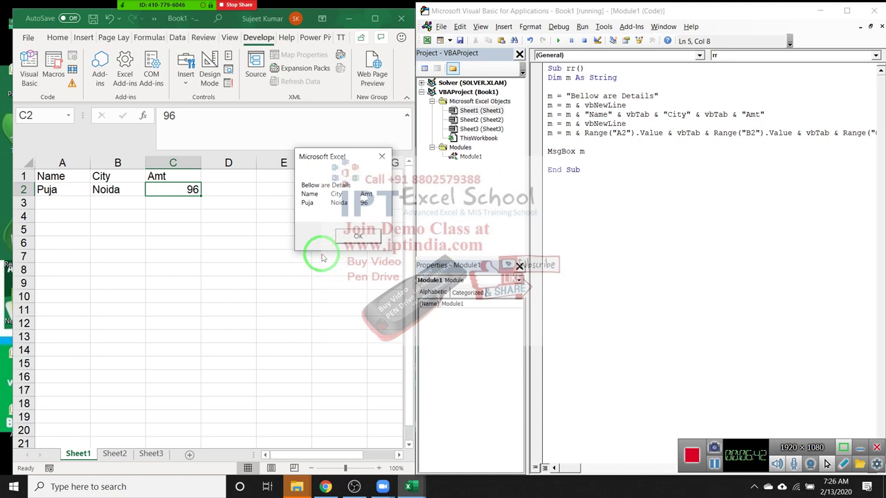
- Close the message box listing the details and row 2's Name, City and Amt values
{"action": "left_click", "coordinate": [369, 239]}
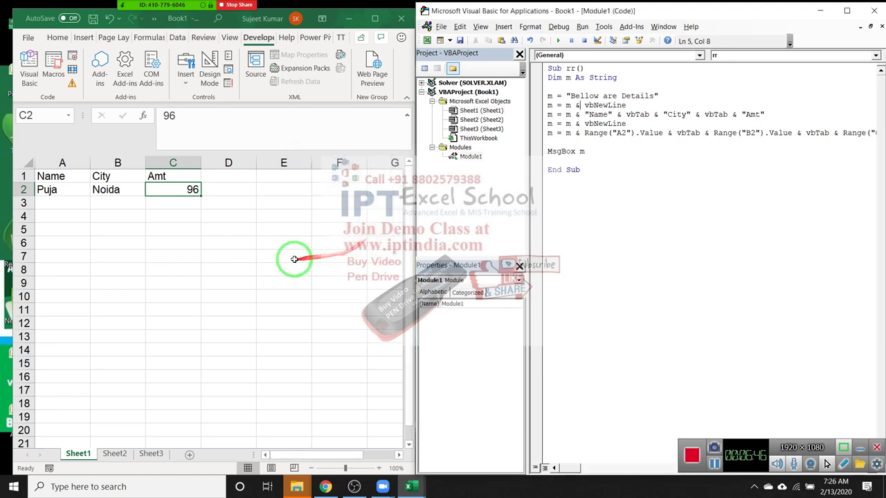
{"action": "left_click", "coordinate": [572, 210]}
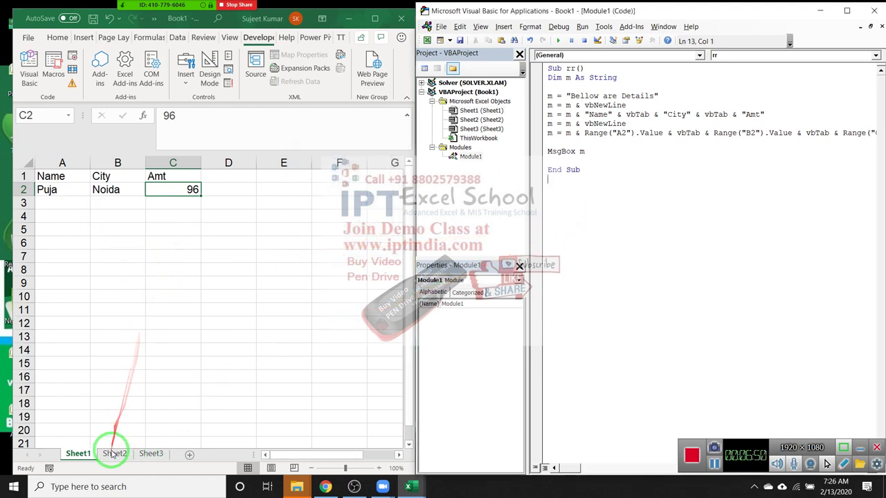
- On Sheet2, enter =RANDBETWEEN(10,90) and fill it across A1:E13 with Ctrl+Enter
{"action": "left_click", "coordinate": [114, 453]}
{"action": "type", "text": "="}
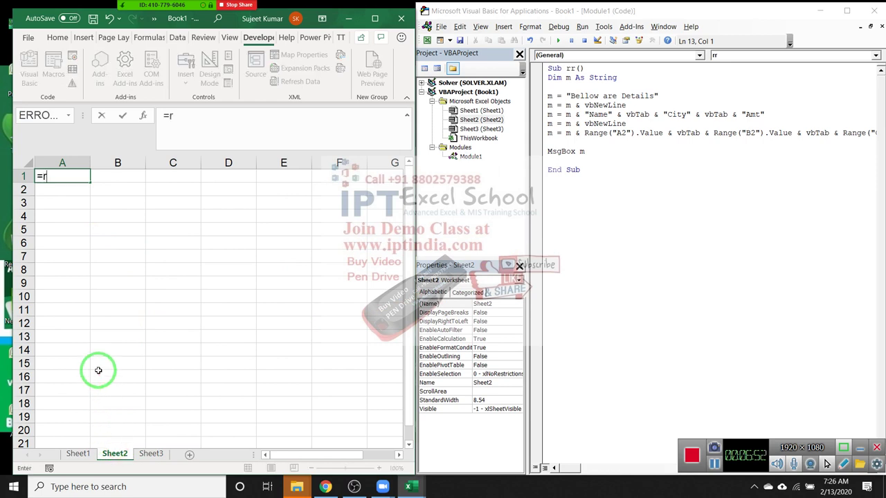
{"action": "type", "text": "ra"}
{"action": "key", "text": "Down"}
{"action": "key", "text": "Tab"}
{"action": "type", "text": "10,90"}
{"action": "key", "text": "ctrl+Return"}
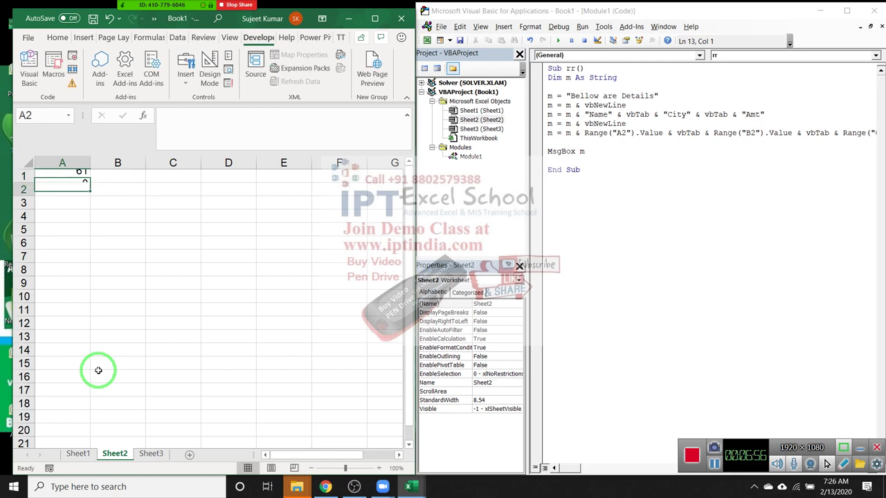
{"action": "key", "text": "shift+Right"}
{"action": "key", "text": "shift+Right"}
{"action": "key", "text": "shift+Right"}
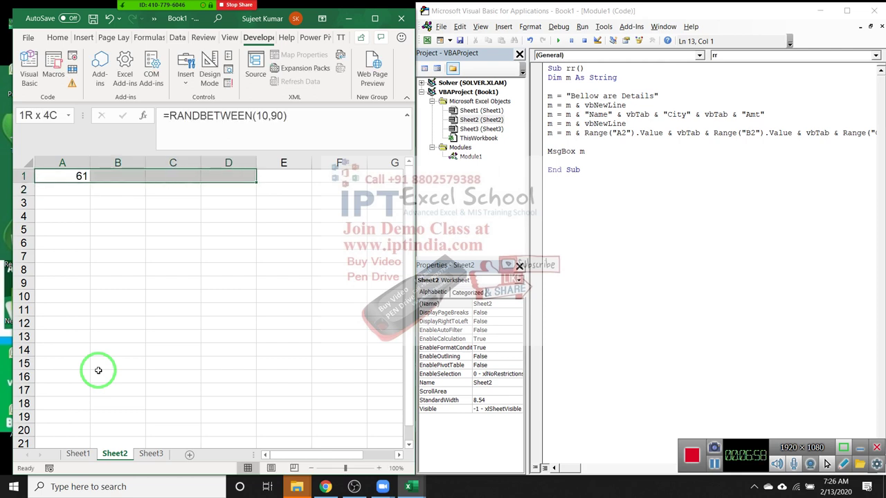
{"action": "key", "text": "shift+Right"}
{"action": "key", "text": "shift+Down"}
{"action": "key", "text": "shift+Down"}
{"action": "key", "text": "shift+Down"}
{"action": "key", "text": "shift+Down"}
{"action": "key", "text": "shift+Down"}
{"action": "key", "text": "shift+Down"}
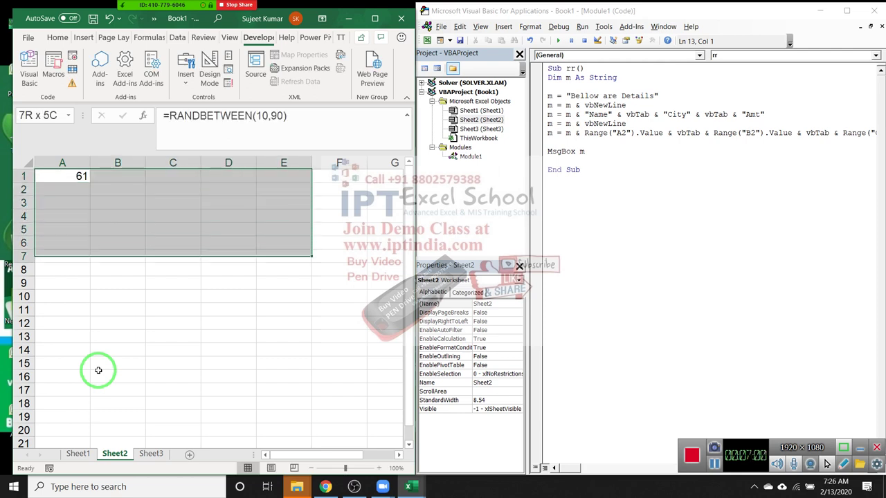
{"action": "key", "text": "shift+Down"}
{"action": "key", "text": "shift+Down"}
{"action": "key", "text": "shift+Down"}
{"action": "key", "text": "shift+Down"}
{"action": "key", "text": "shift+Down"}
{"action": "key", "text": "shift+Down"}
{"action": "key", "text": "F2"}
{"action": "key", "text": "ctrl+Return"}
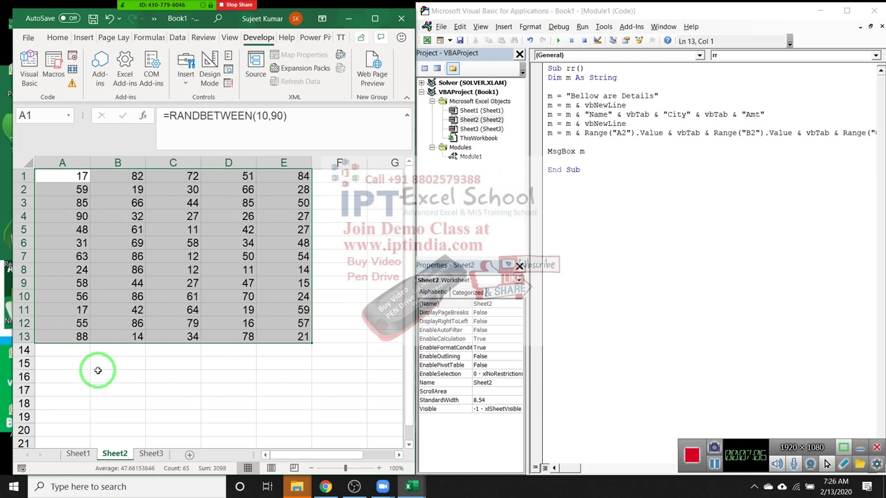
- Type Sub rr_1() in Module1 to create an empty rr_1 procedure
{"action": "left_click", "coordinate": [580, 198]}
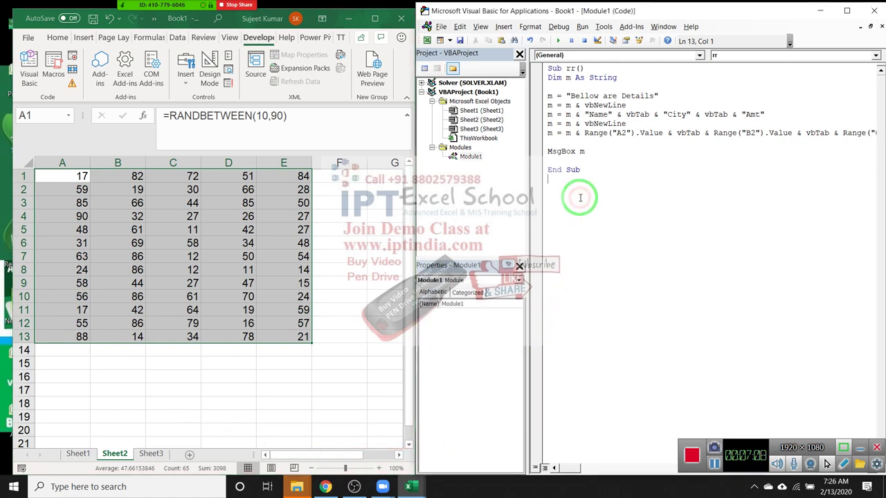
{"action": "type", "text": "sub "}
{"action": "type", "text": "rr_1("}
{"action": "key", "text": "Return"}
{"action": "key", "text": "Return"}
{"action": "key", "text": "Return"}
{"action": "key", "text": "Return"}
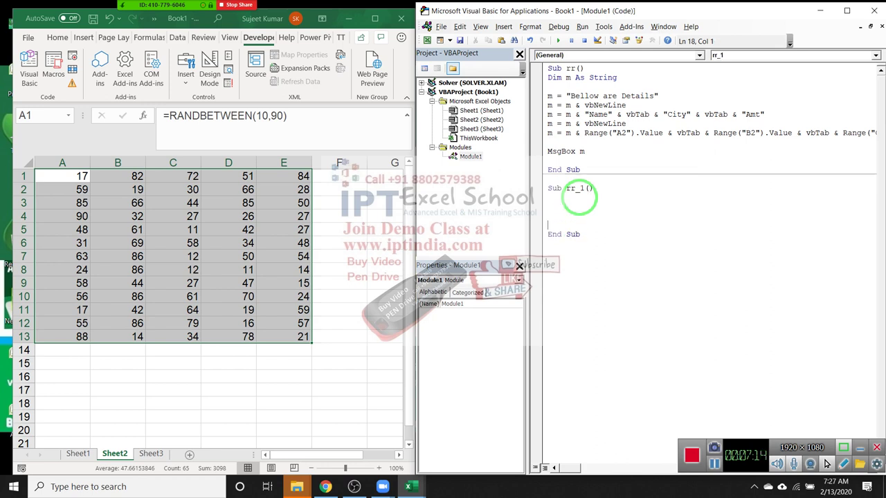
{"action": "left_click", "coordinate": [620, 159]}
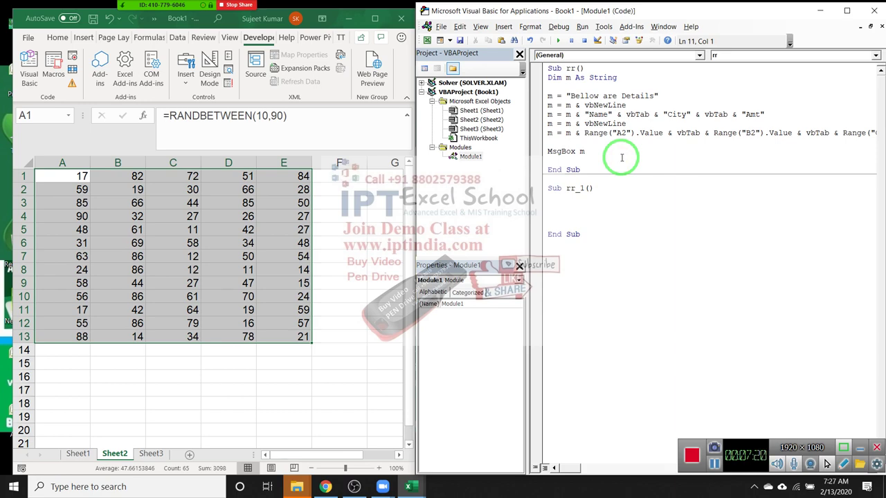
{"action": "left_click", "coordinate": [293, 488]}
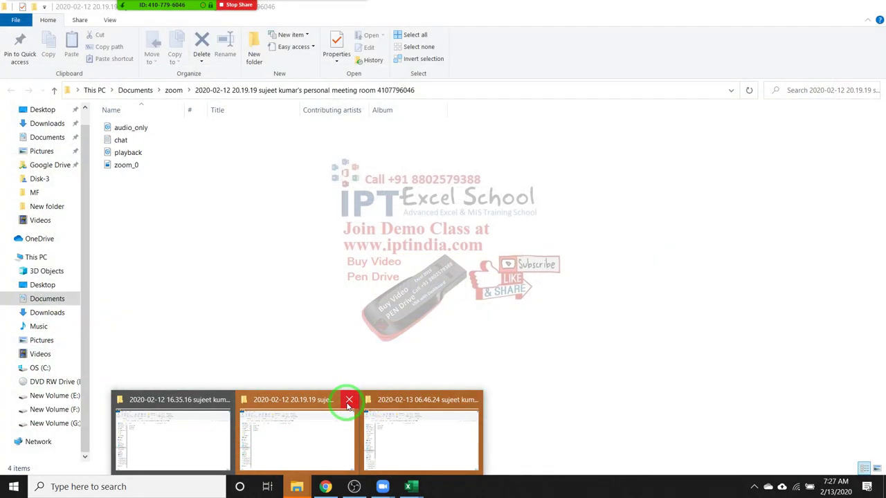
- Close the two dated folder windows and open the Downloads folder
{"action": "left_click", "coordinate": [348, 399]}
{"action": "left_click", "coordinate": [414, 400]}
{"action": "left_click", "coordinate": [320, 450]}
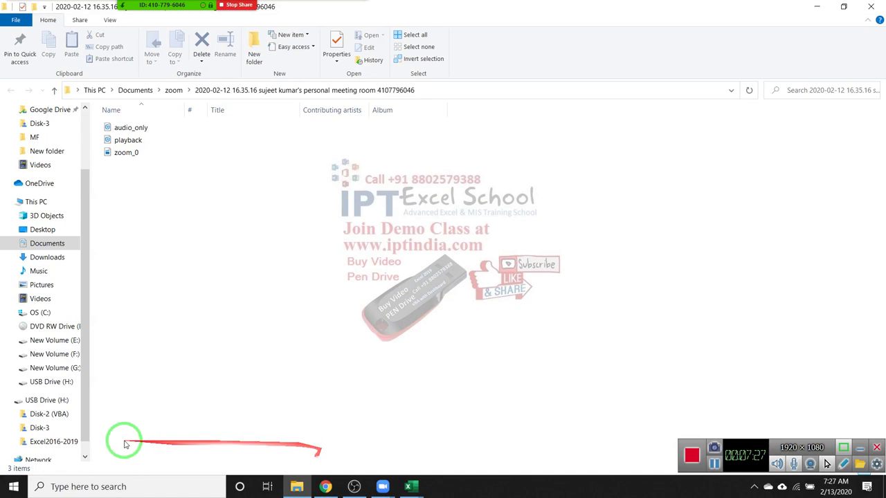
{"action": "left_click", "coordinate": [50, 302]}
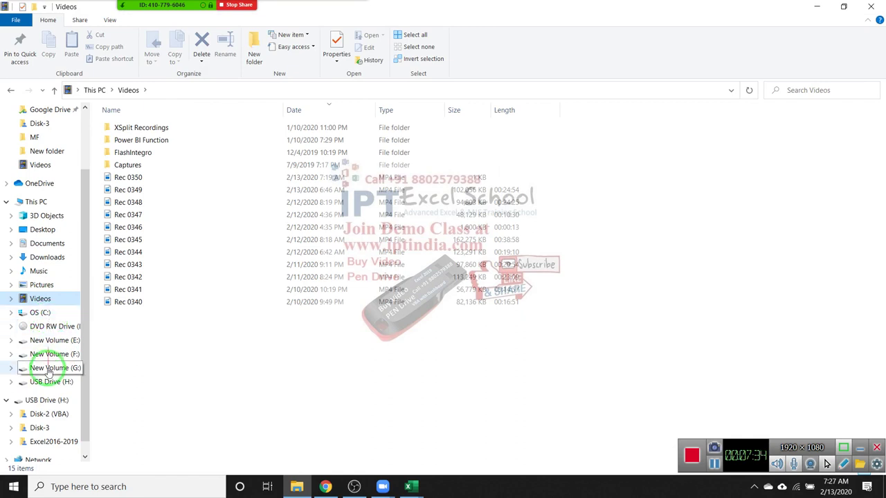
{"action": "left_click", "coordinate": [45, 256]}
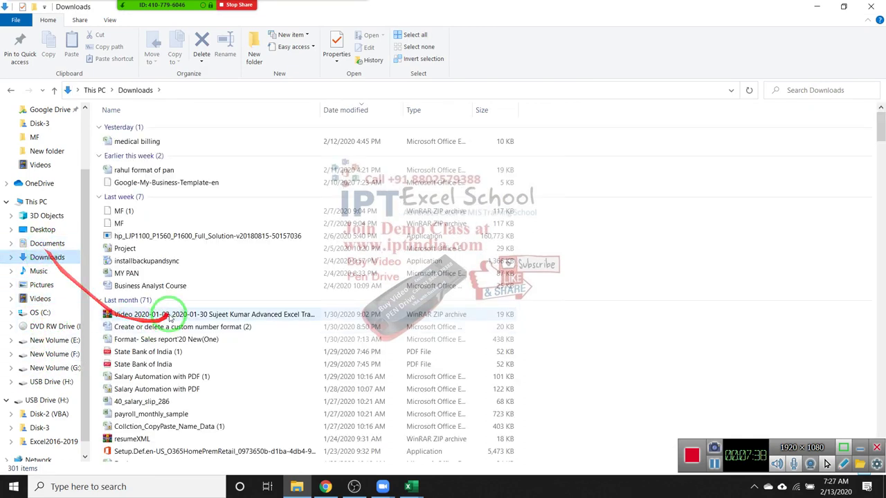
- Sort the Downloads files by size with the largest first
{"action": "left_click", "coordinate": [356, 112]}
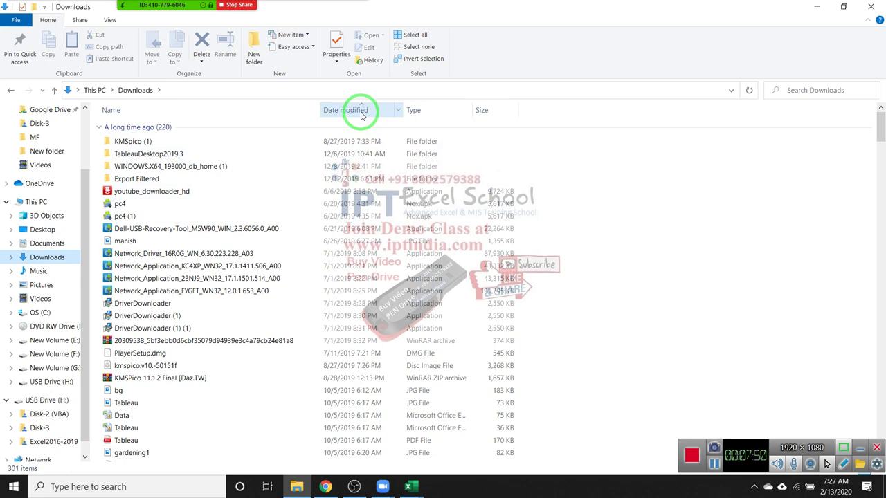
{"action": "left_click", "coordinate": [361, 115]}
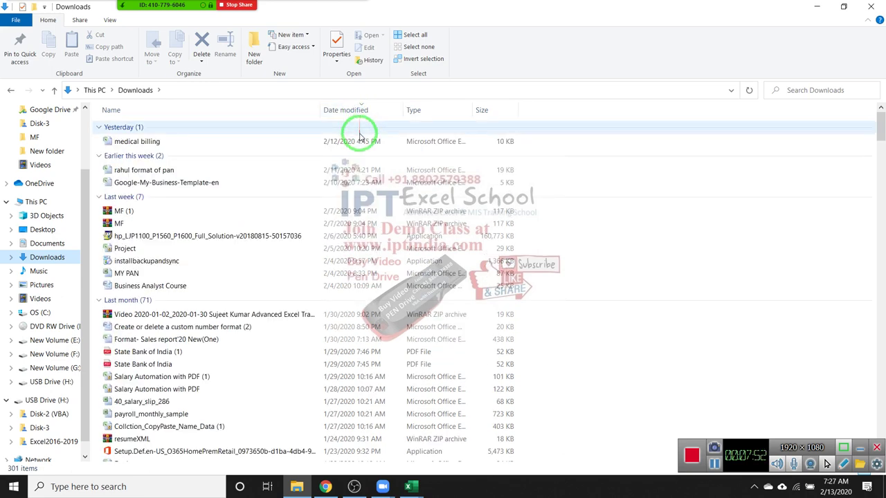
{"action": "left_click", "coordinate": [501, 110]}
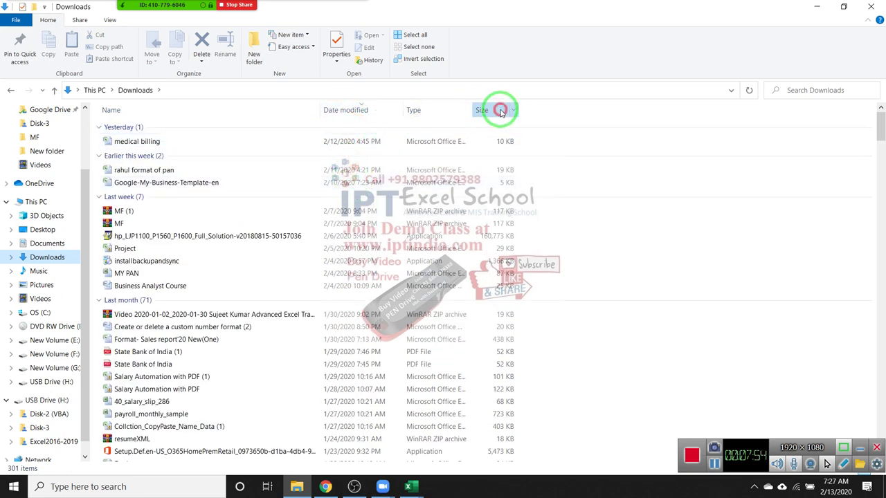
{"action": "left_click", "coordinate": [501, 112]}
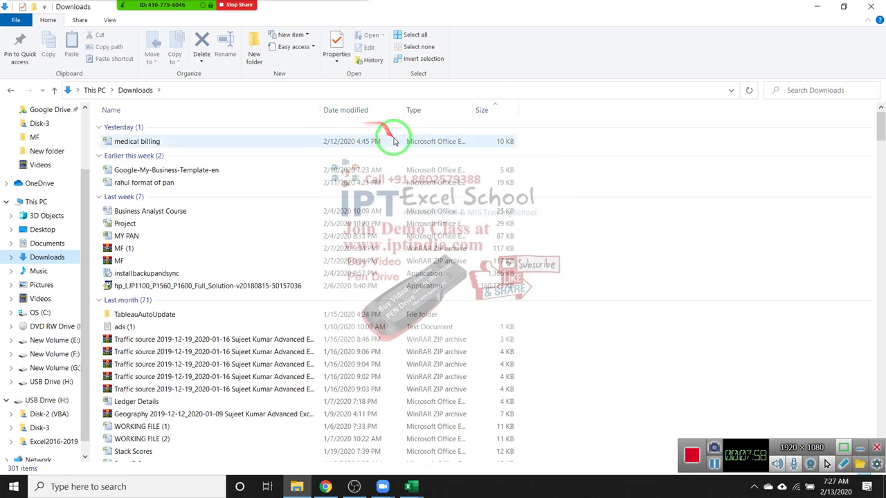
{"action": "left_click", "coordinate": [496, 114]}
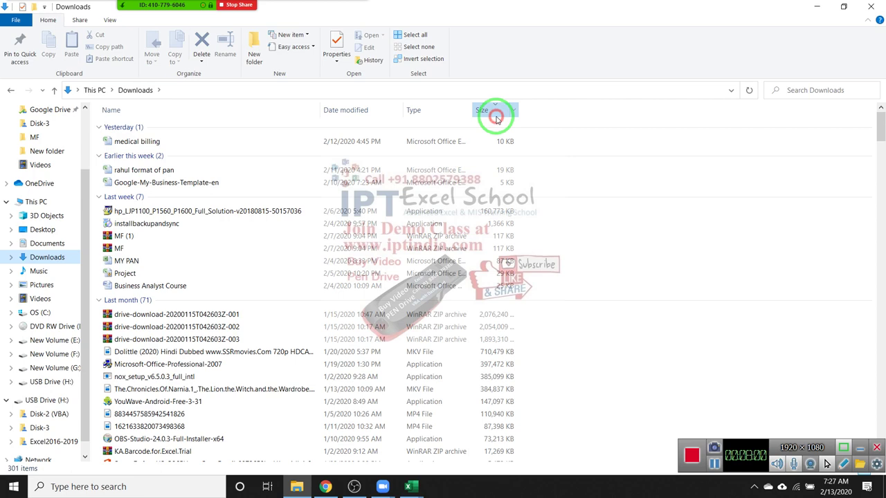
{"action": "left_click", "coordinate": [496, 116]}
{"action": "left_click", "coordinate": [495, 115]}
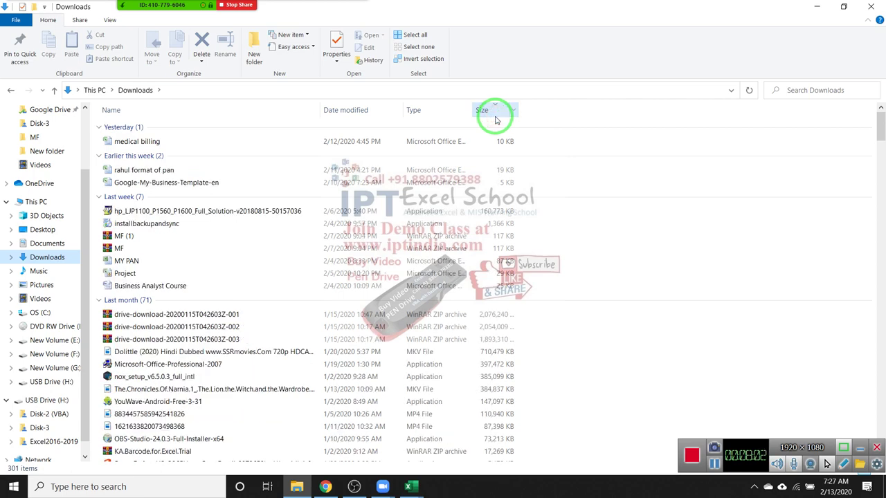
- Send the three drive-download ZIP archives to USB Drive (H:)
{"action": "left_click", "coordinate": [186, 315]}
{"action": "left_click", "coordinate": [210, 327], "text": "ctrl"}
{"action": "left_click", "coordinate": [214, 340], "text": "ctrl"}
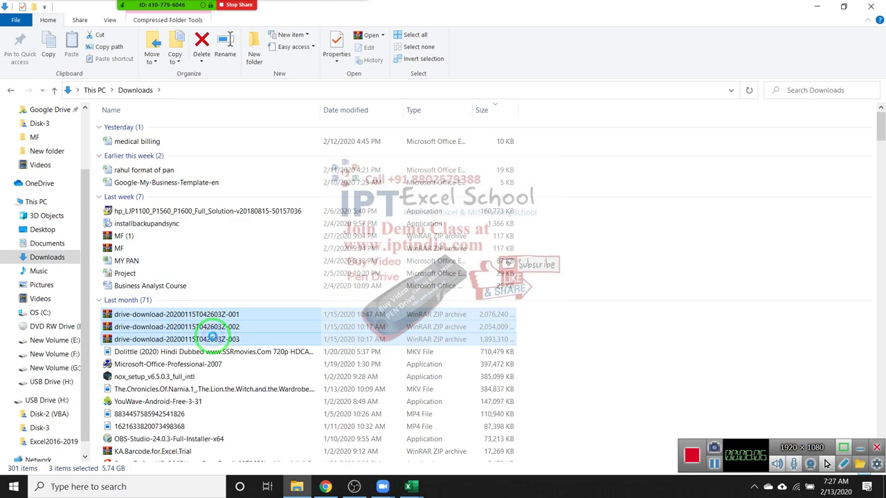
{"action": "right_click", "coordinate": [213, 338]}
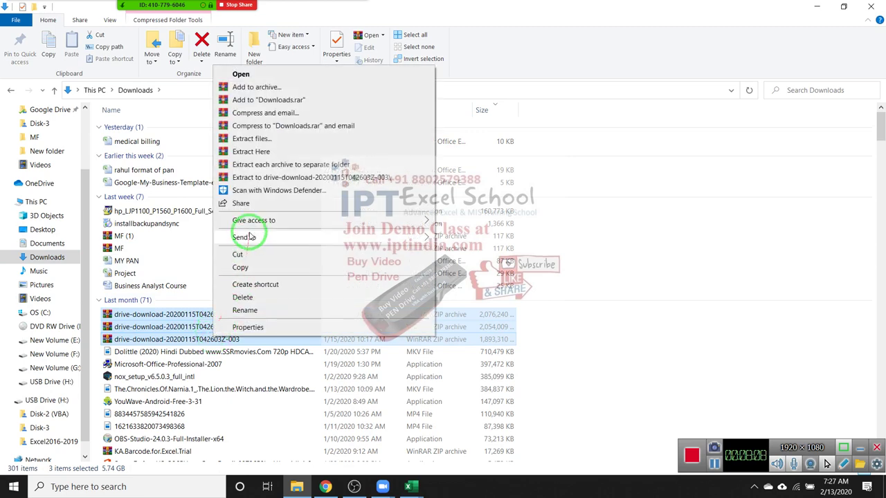
{"action": "mouse_move", "coordinate": [334, 238]}
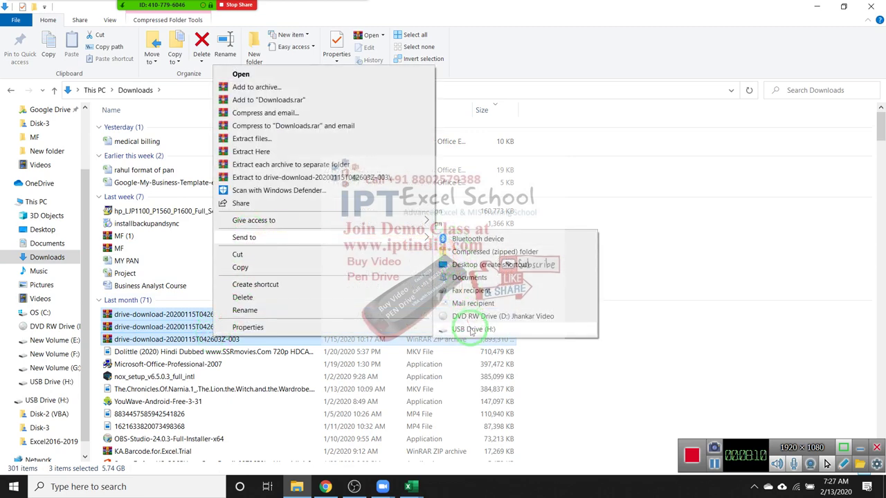
{"action": "left_click", "coordinate": [470, 330]}
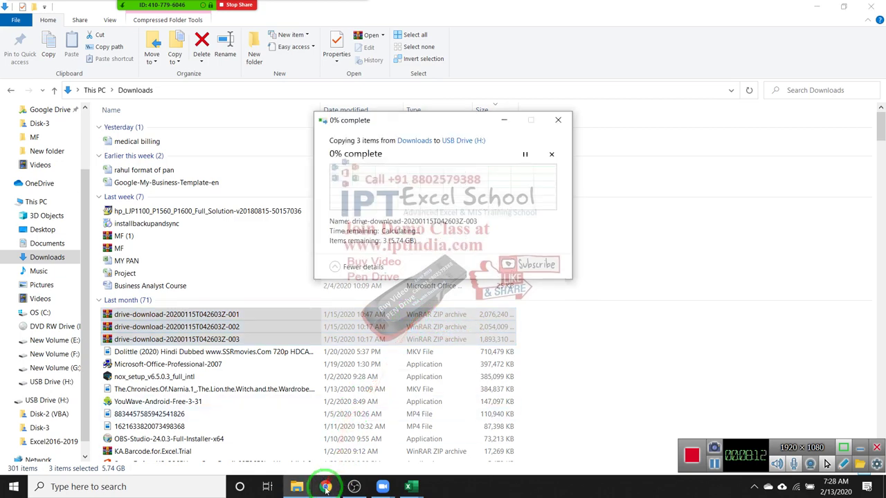
{"action": "mouse_move", "coordinate": [408, 484]}
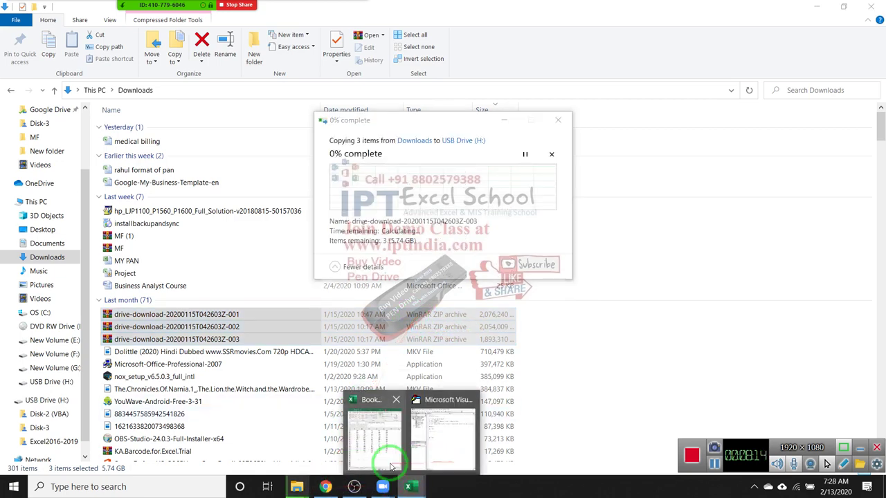
{"action": "left_click", "coordinate": [391, 466]}
- Add a String variable declaration at the top of rr_1
{"action": "mouse_move", "coordinate": [409, 484]}
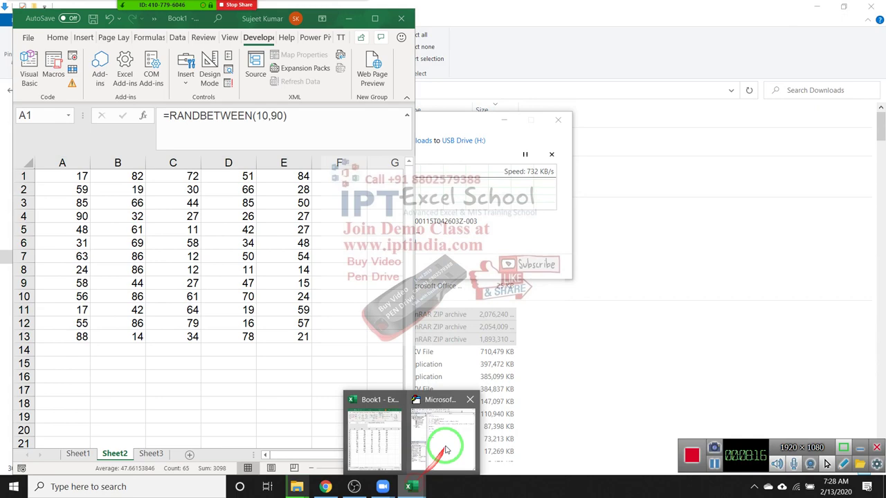
{"action": "left_click", "coordinate": [445, 448]}
{"action": "left_click", "coordinate": [567, 233]}
{"action": "left_click", "coordinate": [564, 201]}
{"action": "key", "text": "Down"}
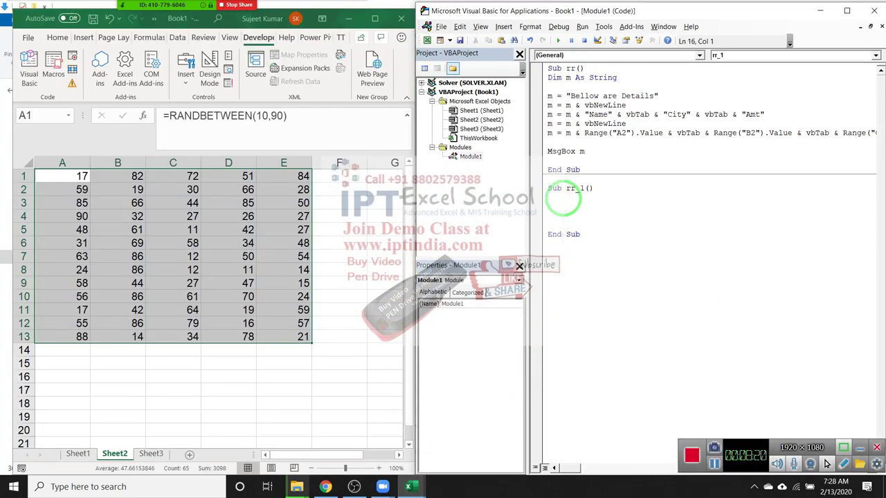
{"action": "type", "text": "r"}
{"action": "type", "text": "om "}
{"action": "type", "text": " as str"}
{"action": "key", "text": "Tab"}
{"action": "left_click", "coordinate": [585, 198]}
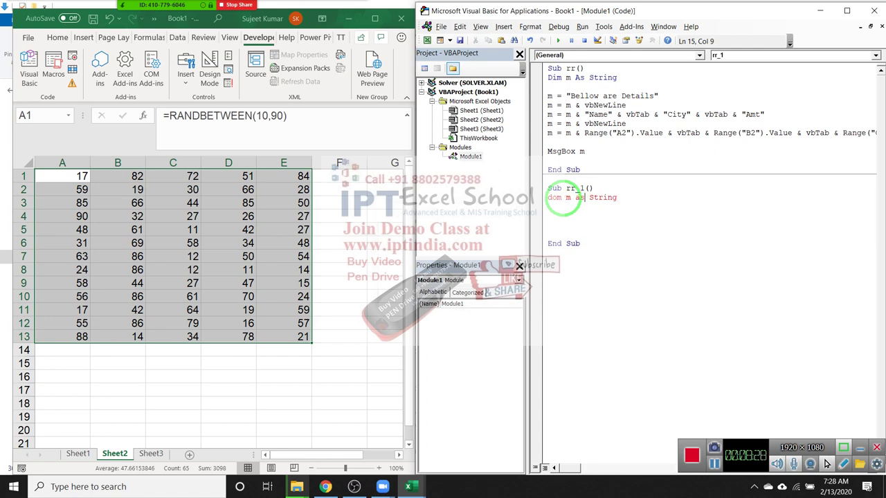
{"action": "key", "text": "BackSpace"}
{"action": "type", "text": "i"}
{"action": "key", "text": "Return"}
- Write nested For i = 1 To 13 and For j = 1 To 5 loops closed by Next j and Next i
{"action": "type", "text": "for "}
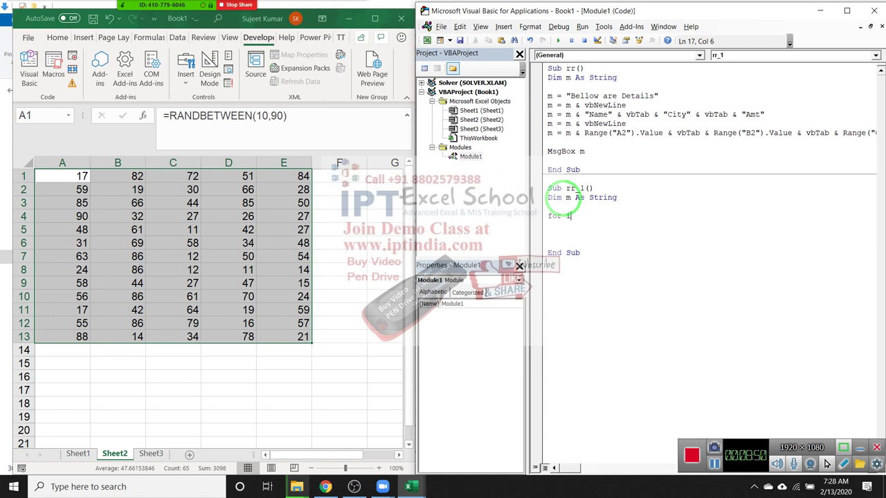
{"action": "type", "text": " ="}
{"action": "type", "text": "1 t"}
{"action": "type", "text": "o 1"}
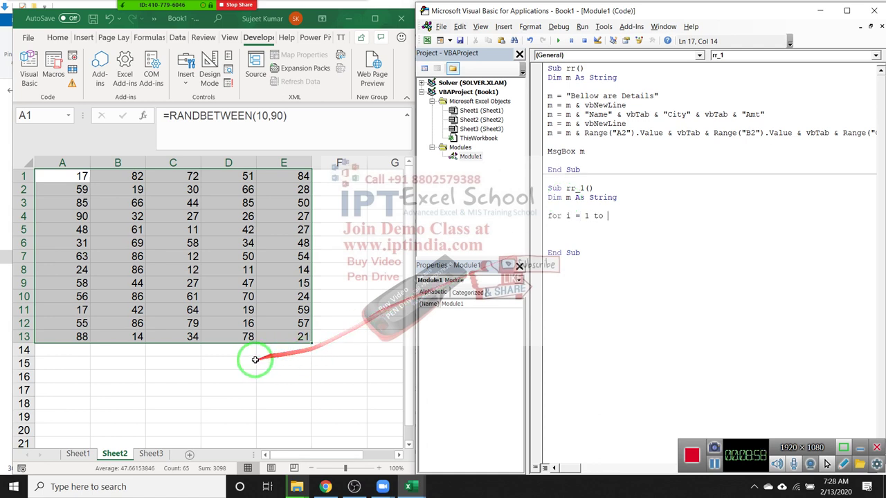
{"action": "type", "text": "3"}
{"action": "key", "text": "Return"}
{"action": "key", "text": "Return"}
{"action": "key", "text": "Tab"}
{"action": "type", "text": "fo"}
{"action": "type", "text": "r j ="}
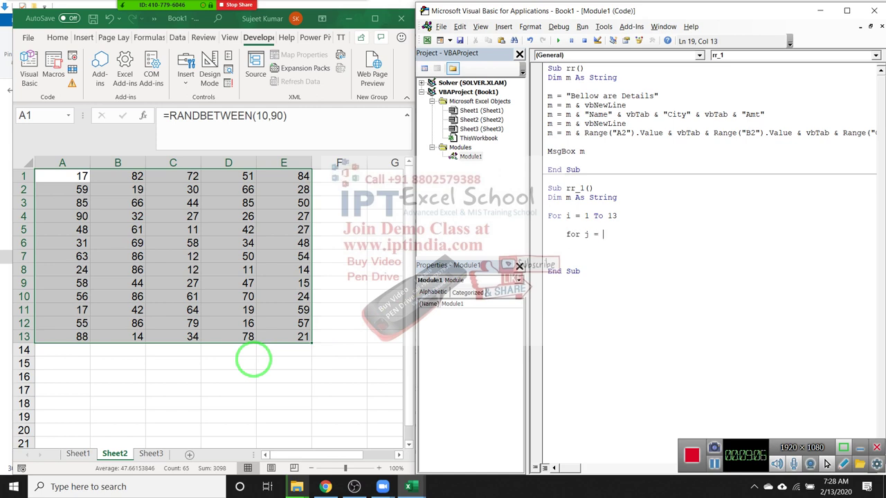
{"action": "type", "text": "1to"}
{"action": "type", "text": "5"}
{"action": "key", "text": "Return"}
{"action": "key", "text": "Return"}
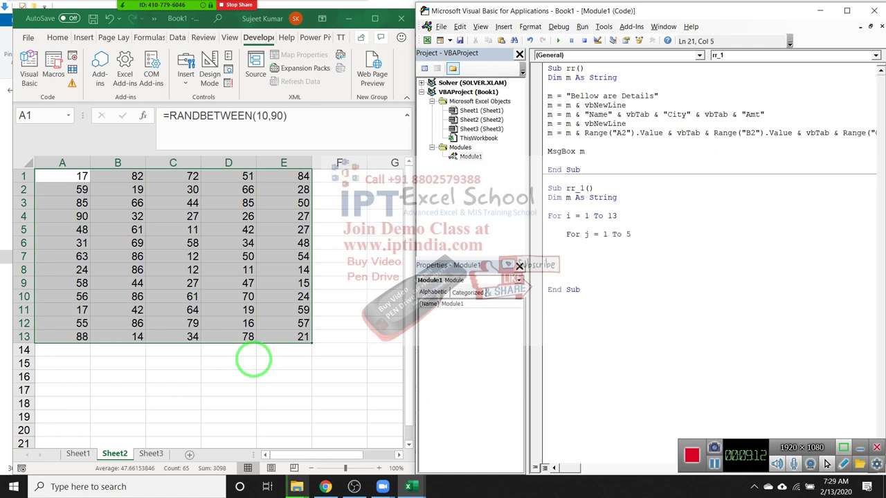
{"action": "type", "text": "Next"}
{"action": "type", "text": " j"}
{"action": "key", "text": "Return"}
{"action": "key", "text": "Return"}
{"action": "type", "text": "for i"}
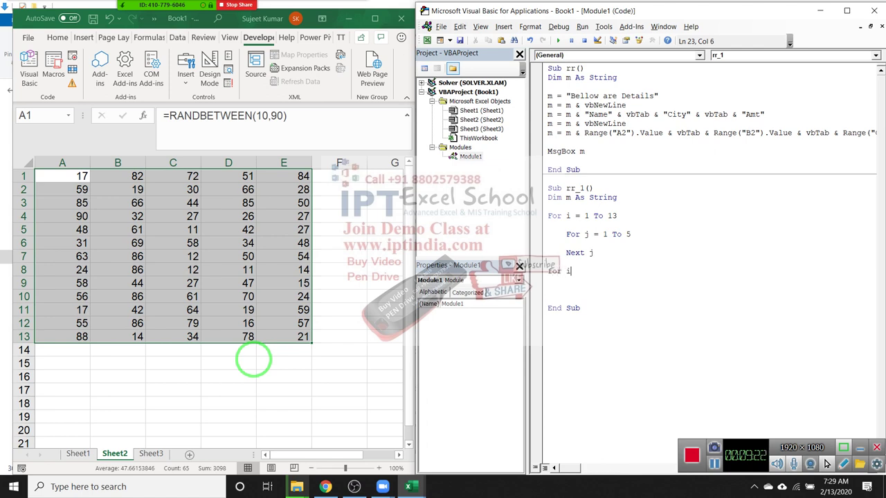
{"action": "left_click", "coordinate": [583, 280]}
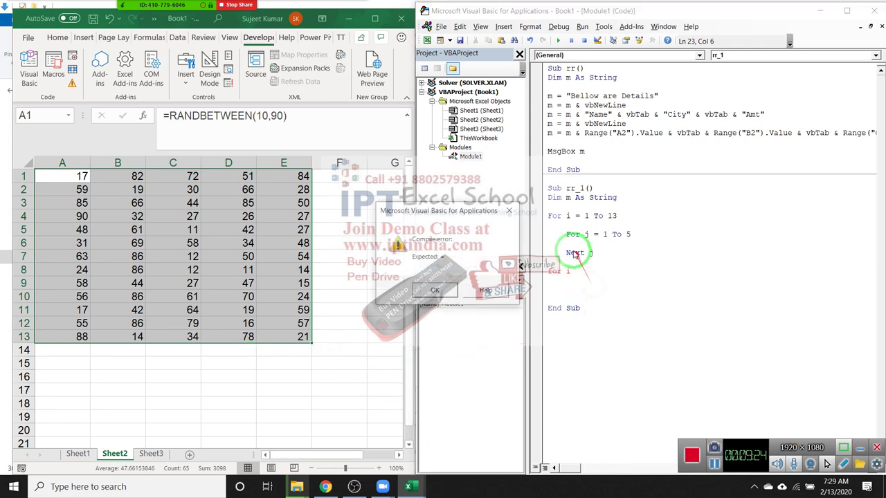
{"action": "left_click", "coordinate": [448, 289]}
{"action": "left_click", "coordinate": [555, 272]}
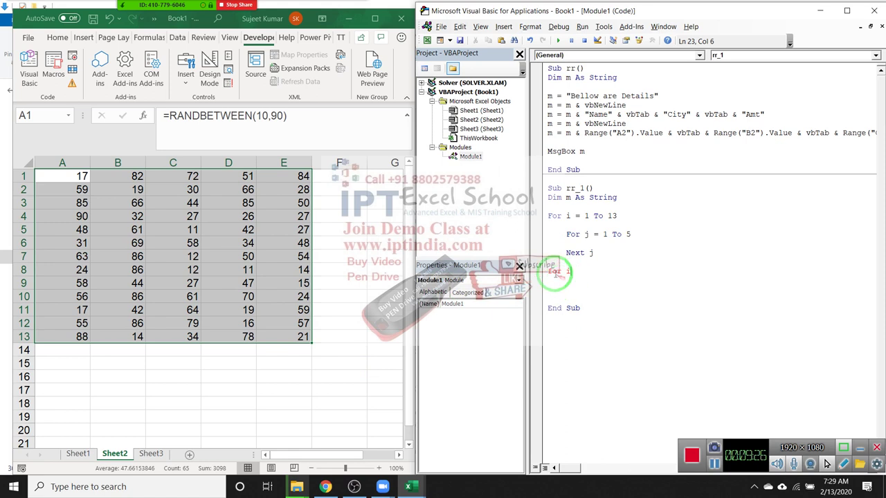
{"action": "key", "text": "BackSpace"}
{"action": "key", "text": "BackSpace"}
{"action": "key", "text": "BackSpace"}
{"action": "type", "text": "next"}
- Inside the inner loop, add m = m & vbTab & Cells(i, j).Value
{"action": "left_click", "coordinate": [573, 243]}
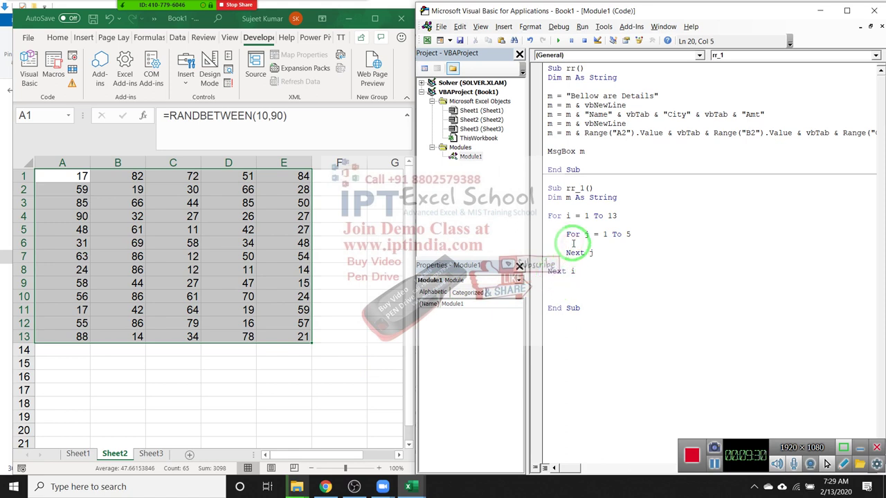
{"action": "type", "text": "m"}
{"action": "type", "text": "m"}
{"action": "type", "text": "& v"}
{"action": "type", "text": "bt"}
{"action": "type", "text": "b"}
{"action": "type", "text": "r"}
{"action": "type", "text": "cells"}
{"action": "type", "text": "("}
{"action": "type", "text": "i,j"}
{"action": "type", "text": ".value"}
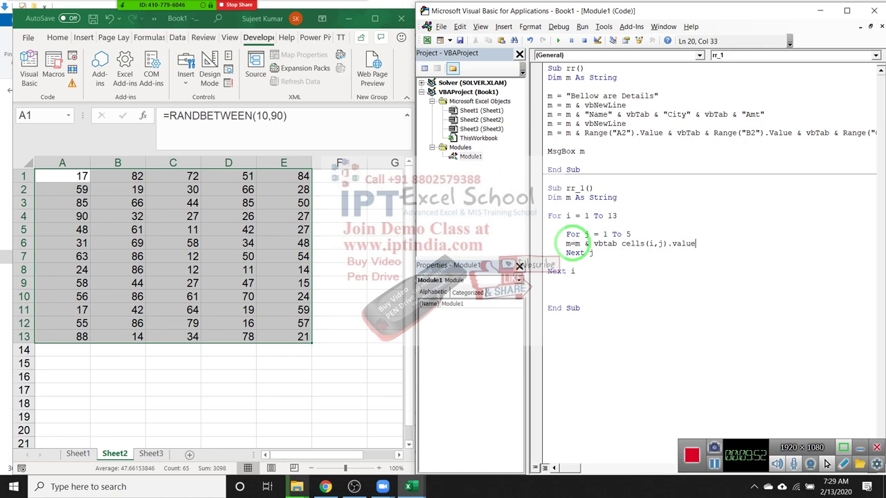
{"action": "key", "text": "Return"}
{"action": "key", "text": "Return"}
{"action": "key", "text": "Left"}
{"action": "type", "text": "&"}
{"action": "key", "text": "Down"}
{"action": "key", "text": "Down"}
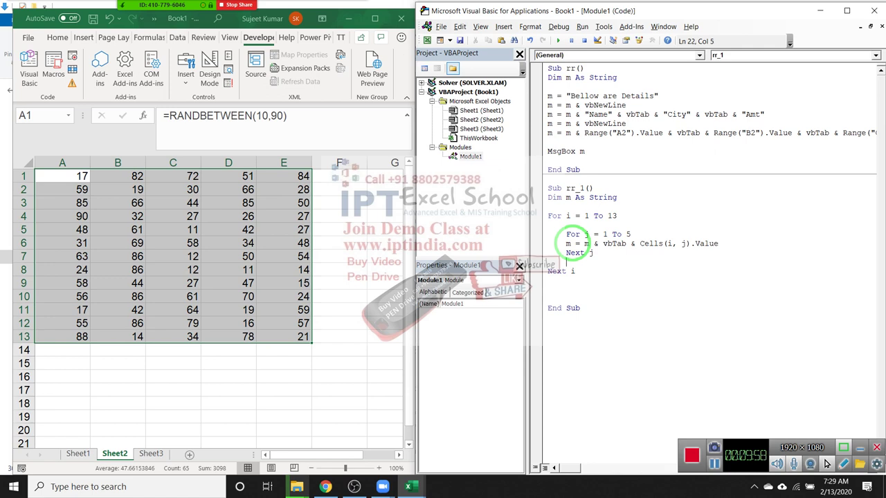
- Append m = m & vbNewLine after each row and show the result with MsgBox m
{"action": "key", "text": "Return"}
{"action": "type", "text": "n"}
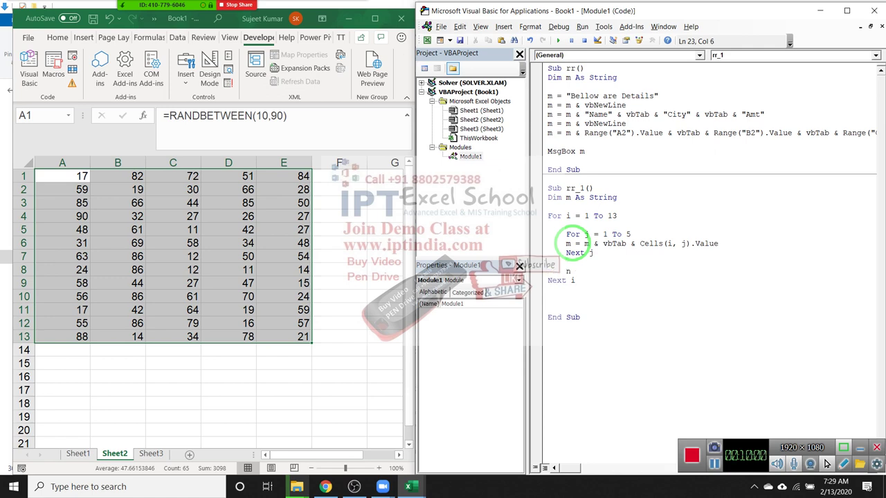
{"action": "key", "text": "BackSpace"}
{"action": "type", "text": "m=m &vbnew"}
{"action": "type", "text": "line"}
{"action": "key", "text": "Down"}
{"action": "left_click", "coordinate": [548, 289]}
{"action": "key", "text": "Return"}
{"action": "type", "text": "msgbox m"}
{"action": "key", "text": "Up"}
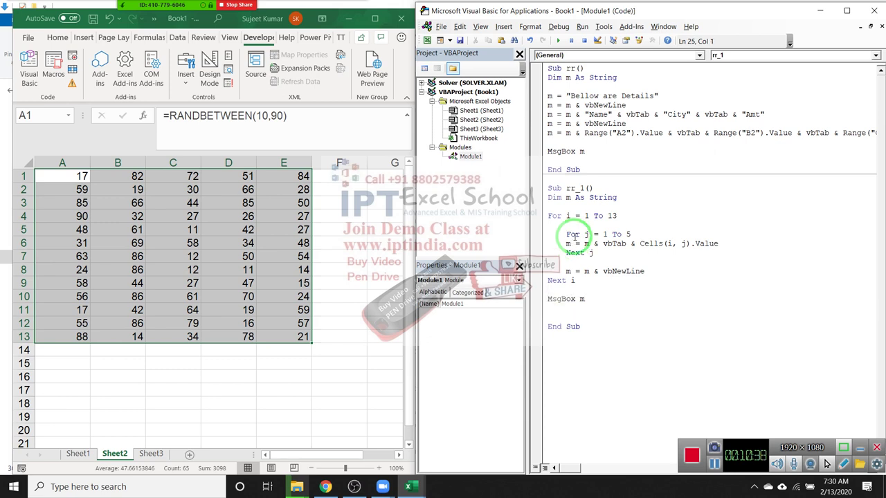
{"action": "left_click", "coordinate": [585, 225]}
{"action": "left_click", "coordinate": [558, 43]}
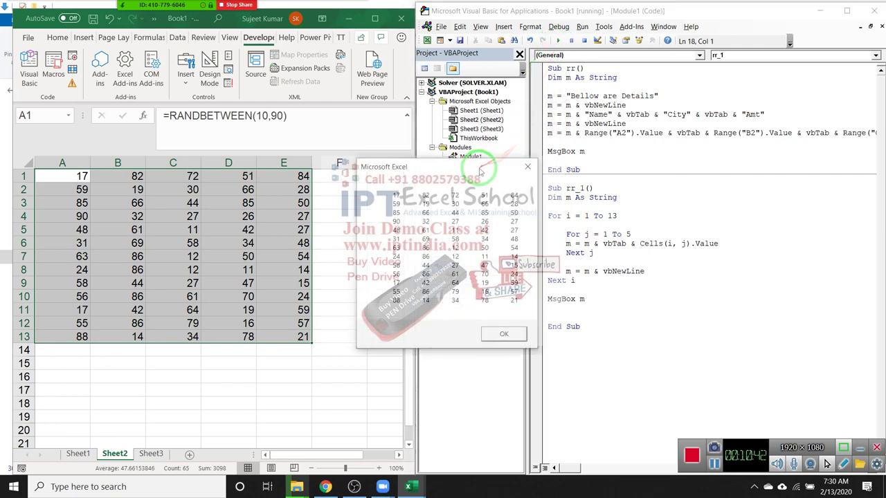
{"action": "left_click_drag", "start_coordinate": [480, 169], "coordinate": [385, 147]}
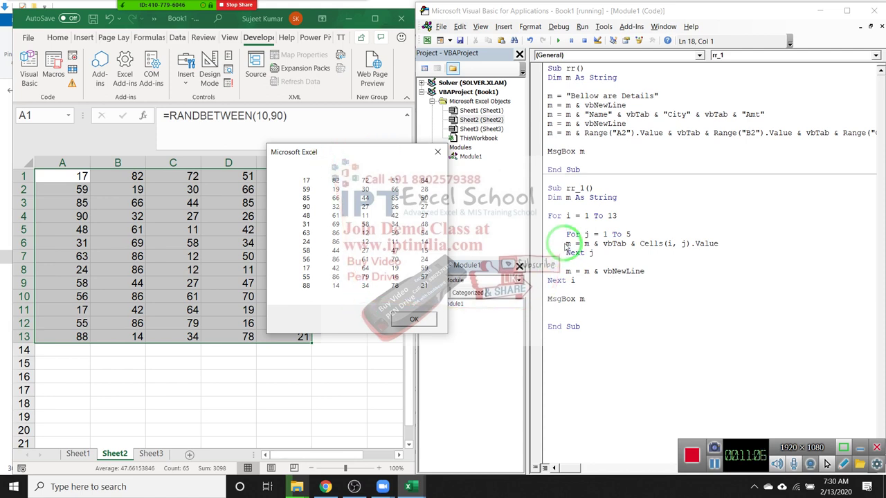
{"action": "left_click_drag", "start_coordinate": [567, 245], "coordinate": [682, 250]}
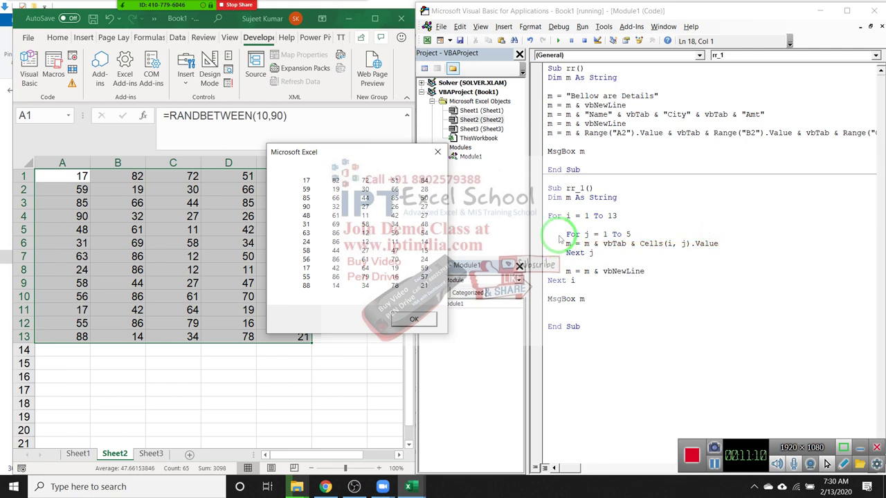
{"action": "left_click", "coordinate": [418, 319]}
{"action": "left_click", "coordinate": [566, 243]}
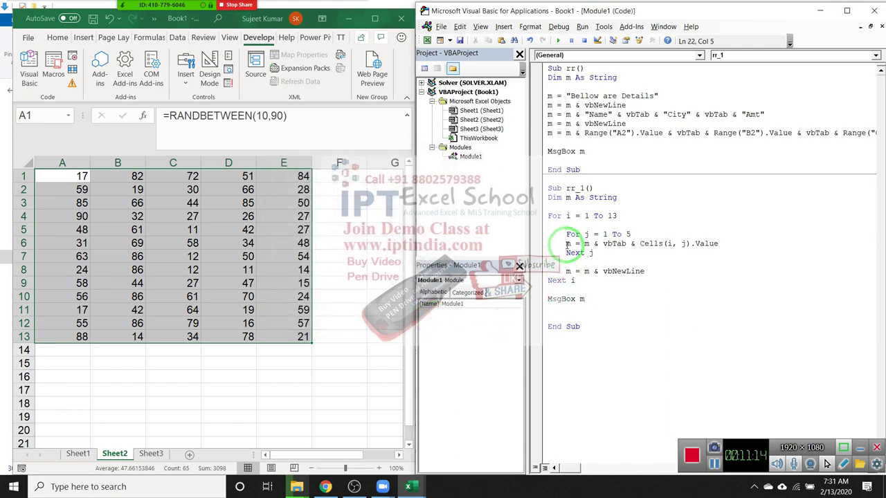
- Insert If j Mod 2 Then above the value-collecting line
{"action": "key", "text": "Return"}
{"action": "key", "text": "Up"}
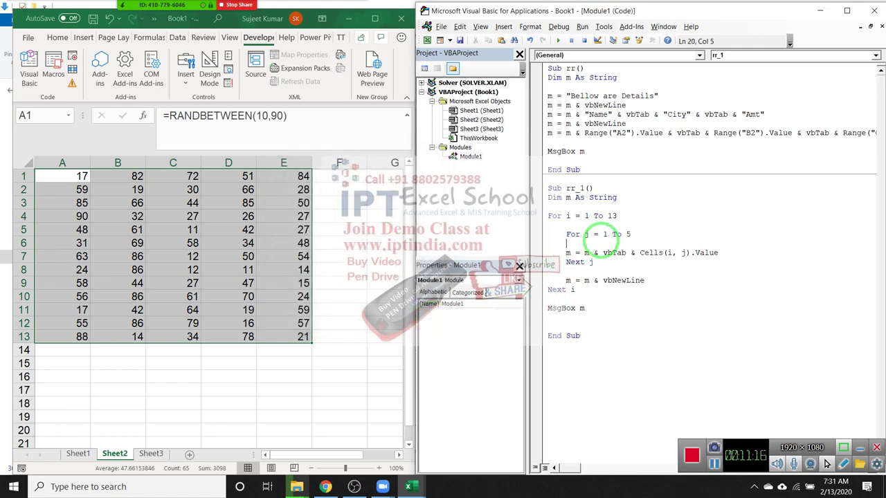
{"action": "type", "text": "if"}
{"action": "type", "text": "c"}
{"action": "type", "text": "dd"}
{"action": "type", "text": "("}
{"action": "key", "text": "BackSpace"}
{"action": "key", "text": "BackSpace"}
{"action": "key", "text": "BackSpace"}
{"action": "key", "text": "BackSpace"}
{"action": "type", "text": "eve"}
{"action": "type", "text": "n"}
{"action": "type", "text": "("}
{"action": "key", "text": "BackSpace"}
{"action": "key", "text": "BackSpace"}
{"action": "key", "text": "BackSpace"}
{"action": "key", "text": "BackSpace"}
{"action": "key", "text": "BackSpace"}
{"action": "type", "text": "mod("}
{"action": "key", "text": "BackSpace"}
{"action": "key", "text": "BackSpace"}
{"action": "key", "text": "BackSpace"}
{"action": "key", "text": "BackSpace"}
{"action": "type", "text": "j mod "}
{"action": "type", "text": "2 then"}
{"action": "key", "text": "Down"}
{"action": "key", "text": "Down"}
- Close the condition with End If before Next j and run rr_1
{"action": "key", "text": "Left"}
{"action": "key", "text": "Left"}
{"action": "key", "text": "Left"}
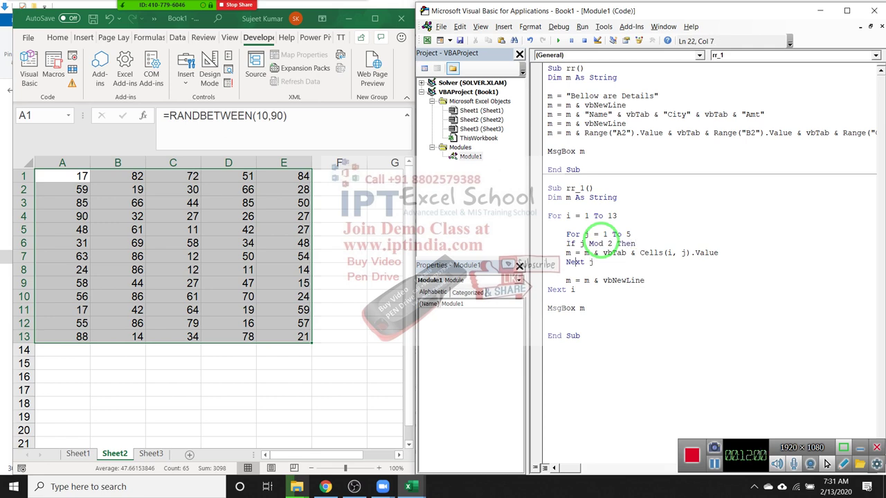
{"action": "key", "text": "Left"}
{"action": "key", "text": "Return"}
{"action": "key", "text": "Up"}
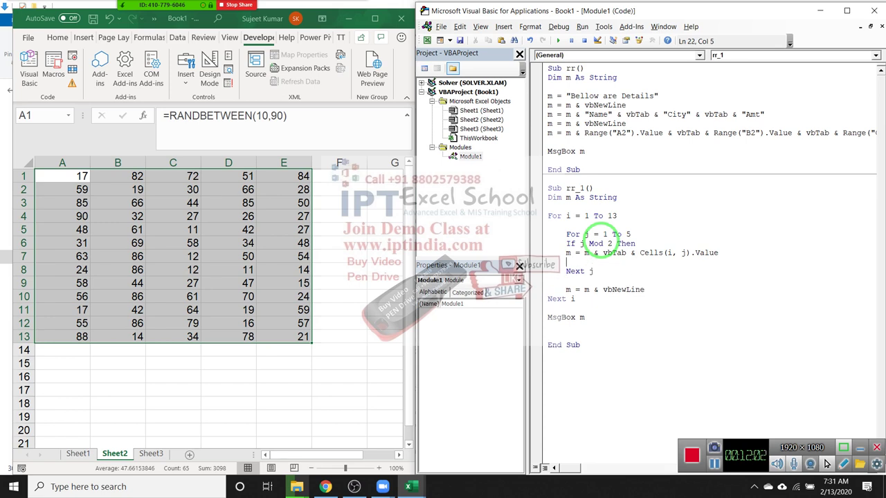
{"action": "type", "text": "end "}
{"action": "type", "text": "if"}
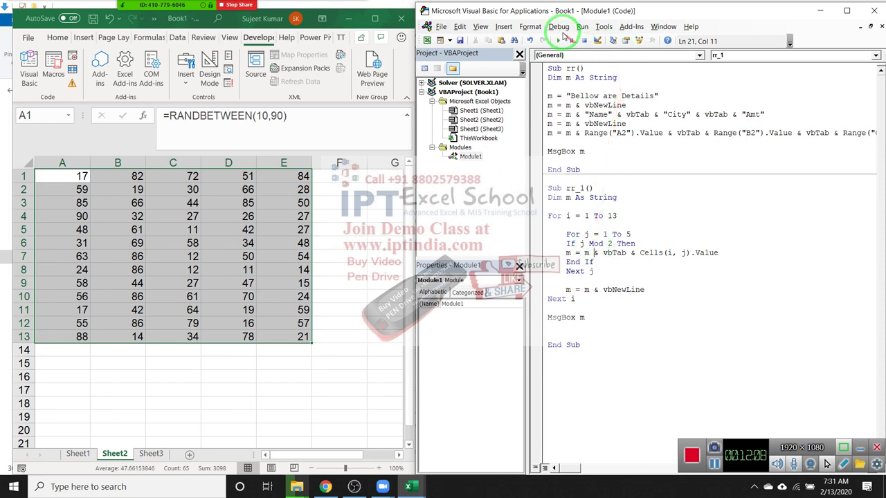
{"action": "left_click", "coordinate": [558, 41]}
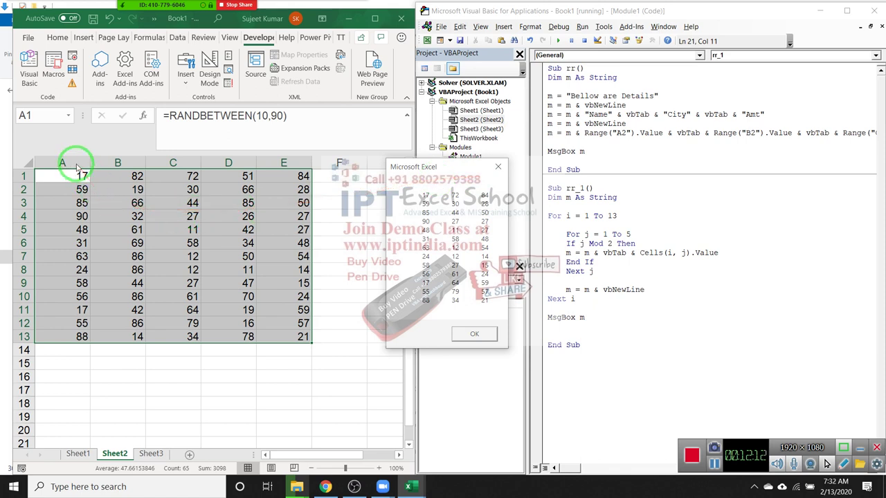
- Dismiss the rr_1 result message box
{"action": "mouse_move", "coordinate": [56, 353]}
{"action": "left_mouse_down"}
{"action": "mouse_move", "coordinate": [143, 174]}
{"action": "mouse_move", "coordinate": [173, 285]}
{"action": "left_mouse_up"}
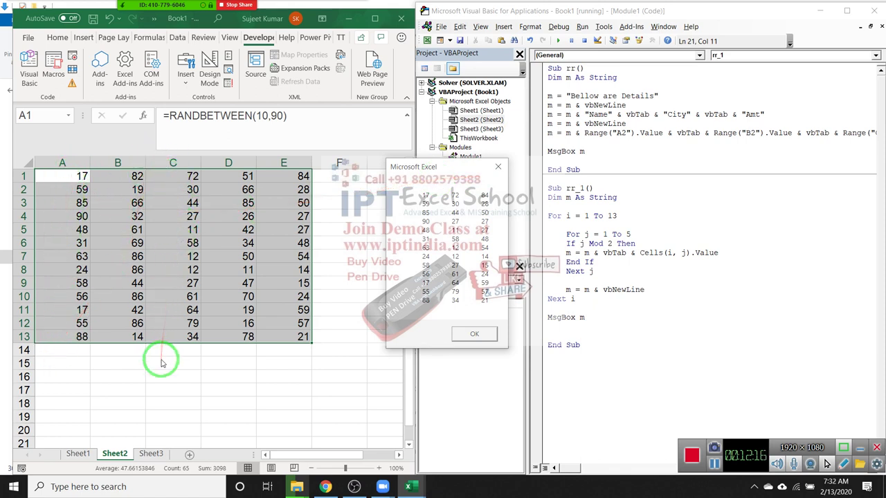
{"action": "mouse_move", "coordinate": [160, 360]}
{"action": "left_mouse_down"}
{"action": "mouse_move", "coordinate": [297, 198]}
{"action": "mouse_move", "coordinate": [306, 164]}
{"action": "mouse_move", "coordinate": [294, 324]}
{"action": "mouse_move", "coordinate": [507, 249]}
{"action": "left_mouse_up"}
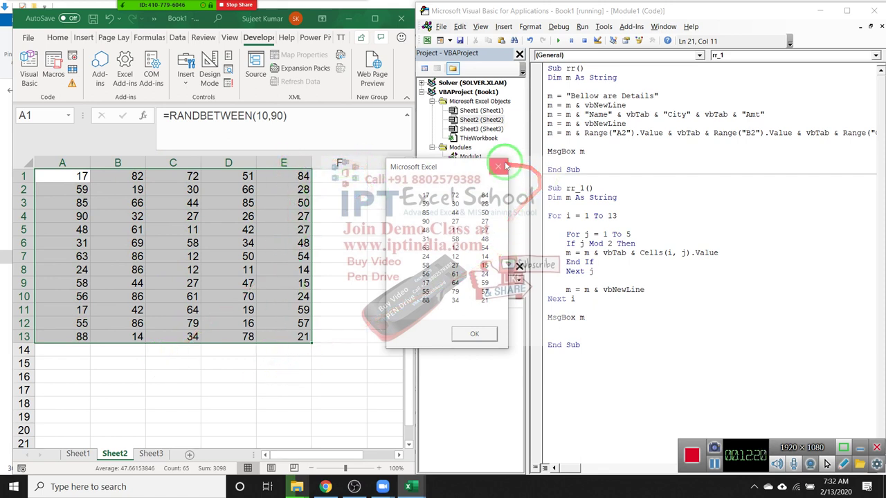
{"action": "key", "text": "Return"}
{"action": "left_click_drag", "start_coordinate": [709, 244], "coordinate": [617, 317]}
- Below rr_1's End Sub, type Sub rr_3() to begin the new macro
{"action": "left_click", "coordinate": [614, 360]}
{"action": "key", "text": "Return"}
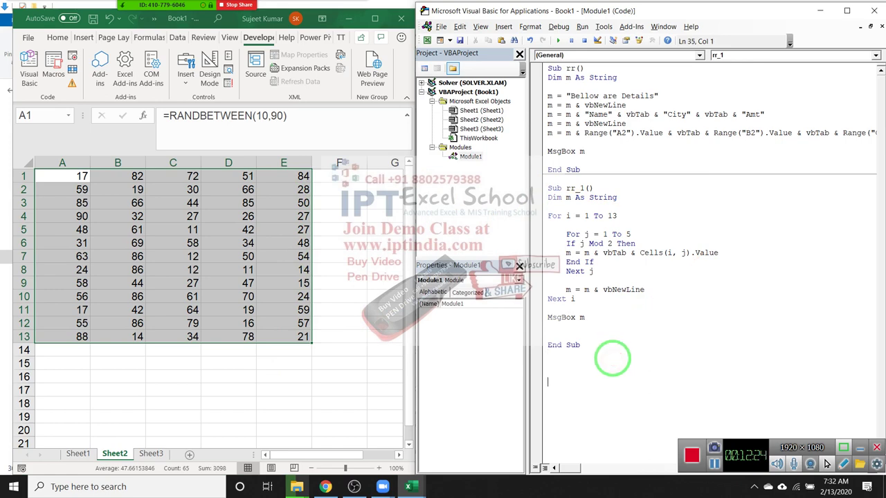
{"action": "key", "text": "Return"}
{"action": "key", "text": "Return"}
{"action": "key", "text": "Return"}
{"action": "mouse_move", "coordinate": [128, 386]}
{"action": "left_mouse_down"}
{"action": "mouse_move", "coordinate": [212, 434]}
{"action": "mouse_move", "coordinate": [574, 319]}
{"action": "left_mouse_up"}
{"action": "scroll", "coordinate": [211, 434], "scroll_direction": "down", "scroll_amount": 6}
{"action": "scroll", "coordinate": [210, 432], "scroll_direction": "up", "scroll_amount": 5}
{"action": "scroll", "coordinate": [540, 315], "scroll_direction": "up", "scroll_amount": 1}
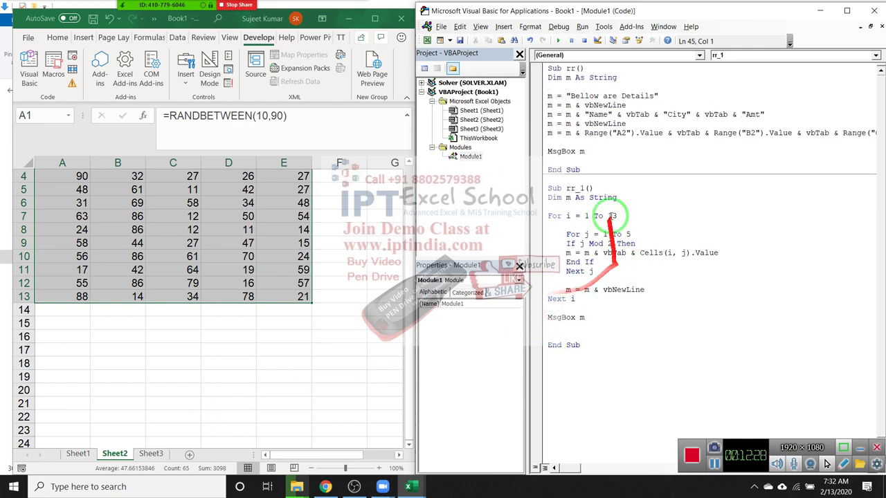
{"action": "left_click_drag", "start_coordinate": [588, 151], "coordinate": [532, 80]}
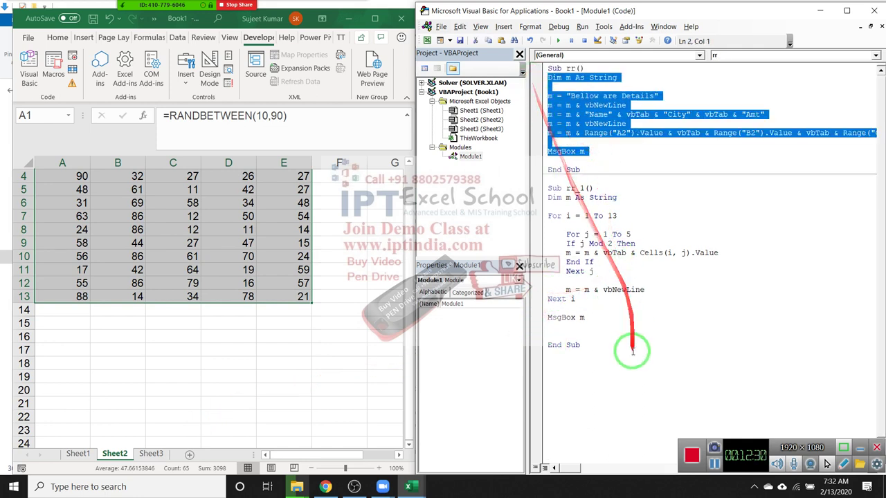
{"action": "left_click_drag", "start_coordinate": [631, 346], "coordinate": [535, 188]}
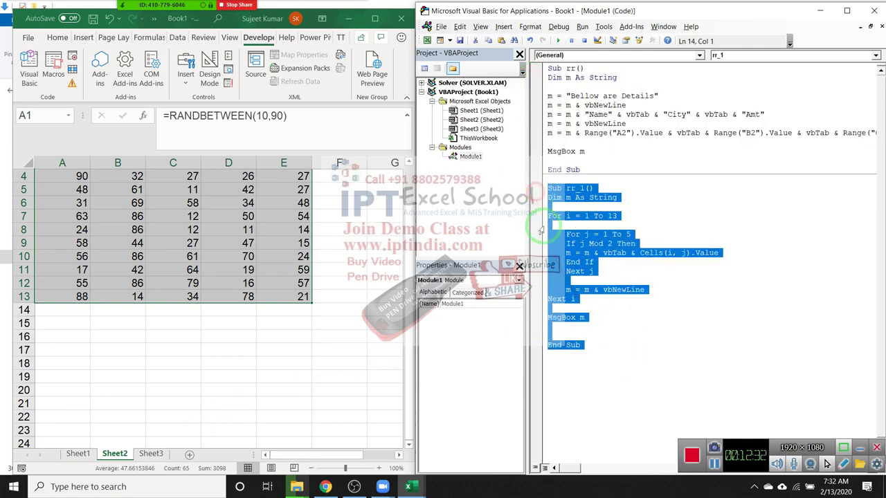
{"action": "left_click_drag", "start_coordinate": [592, 279], "coordinate": [593, 346]}
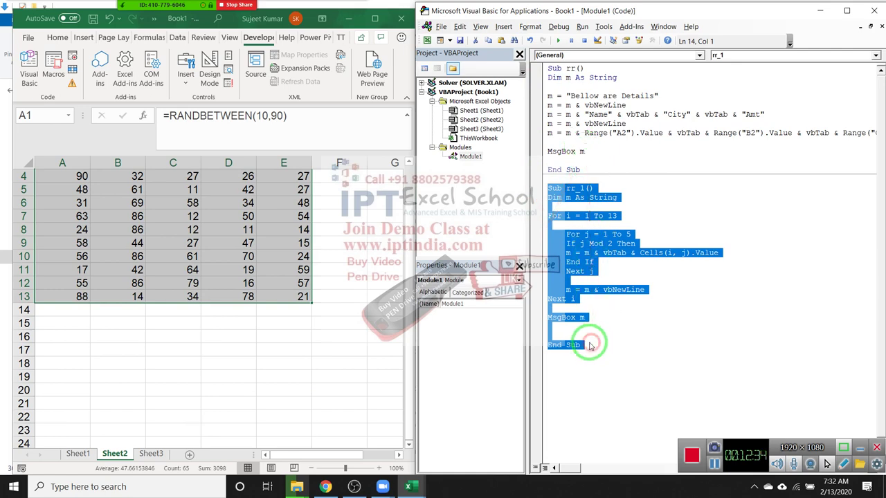
{"action": "left_click", "coordinate": [578, 361]}
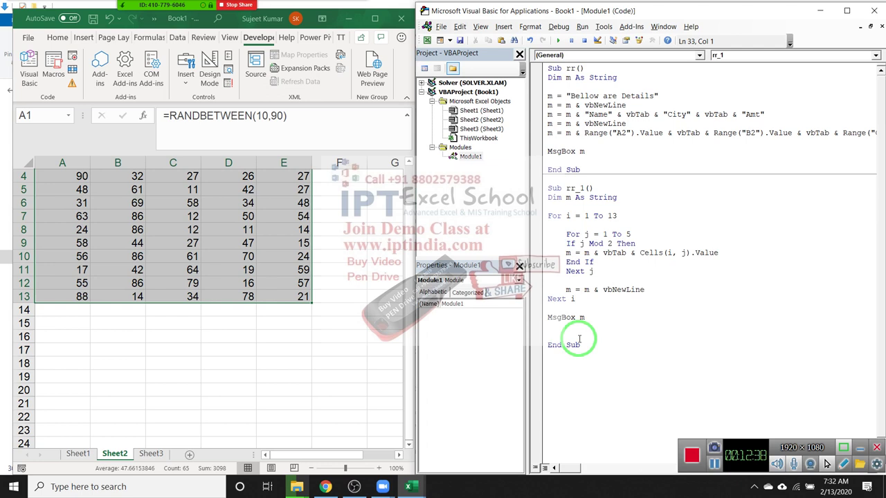
{"action": "type", "text": "sub "}
{"action": "type", "text": "rr_3()"}
- Inside rr_3, write m = MsgBox("Do you want to Save File ?", vbYesNo, "Please Confiem")
{"action": "key", "text": "Return"}
{"action": "key", "text": "Return"}
{"action": "key", "text": "Return"}
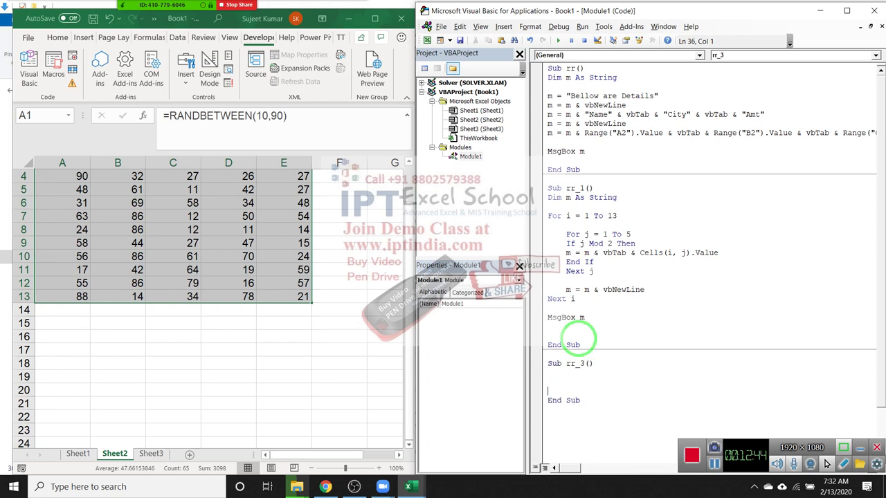
{"action": "scroll", "coordinate": [573, 342], "scroll_direction": "down", "scroll_amount": 2}
{"action": "key", "text": "Up"}
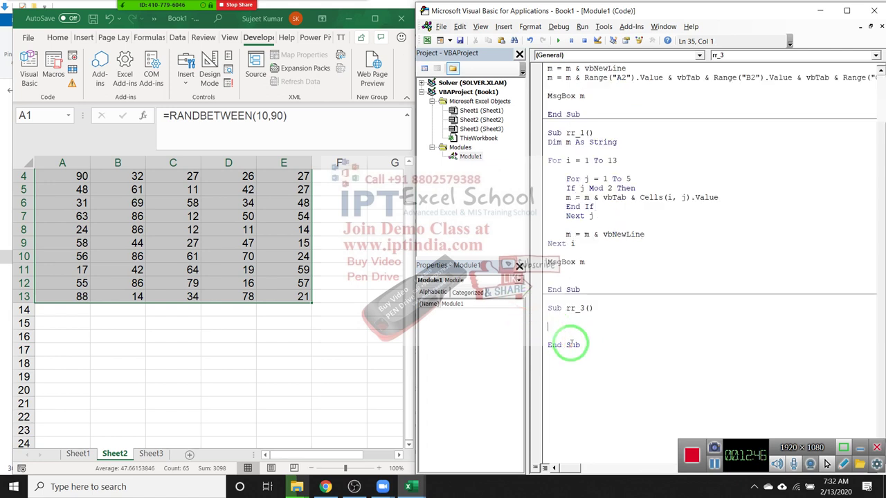
{"action": "type", "text": "m="}
{"action": "type", "text": "msgbox("}
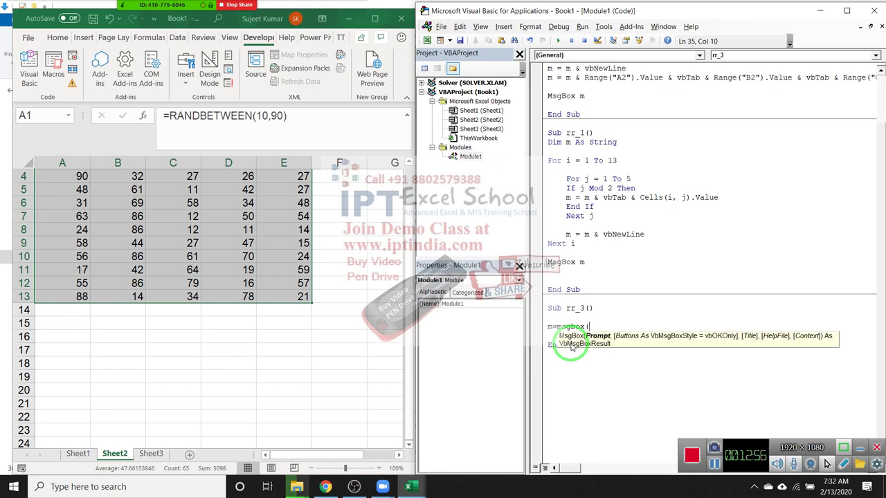
{"action": "type", "text": "\""}
{"action": "type", "text": "Do you want tp"}
{"action": "key", "text": "BackSpace"}
{"action": "key", "text": "BackSpace"}
{"action": "type", "text": "o "}
{"action": "type", "text": "Sav"}
{"action": "key", "text": "BackSpace"}
{"action": "type", "text": "ve File ?\","}
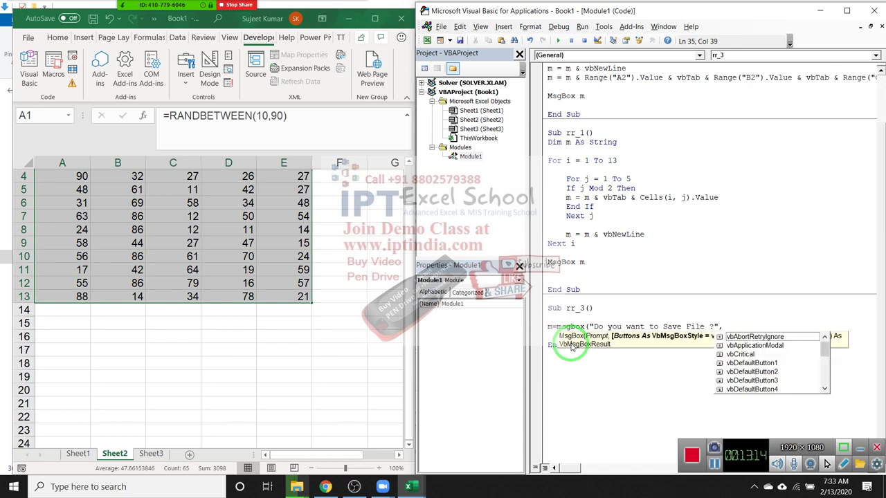
{"action": "key", "text": "Down"}
{"action": "key", "text": "Down"}
{"action": "key", "text": "Down"}
{"action": "key", "text": "Down"}
{"action": "key", "text": "Down"}
{"action": "key", "text": "Down"}
{"action": "key", "text": "Down"}
{"action": "key", "text": "Down"}
{"action": "key", "text": "Down"}
{"action": "key", "text": "Down"}
{"action": "key", "text": "Down"}
{"action": "key", "text": "Down"}
{"action": "key", "text": "Down"}
{"action": "key", "text": "Down"}
{"action": "key", "text": "Down"}
{"action": "key", "text": "Down"}
{"action": "key", "text": "Down"}
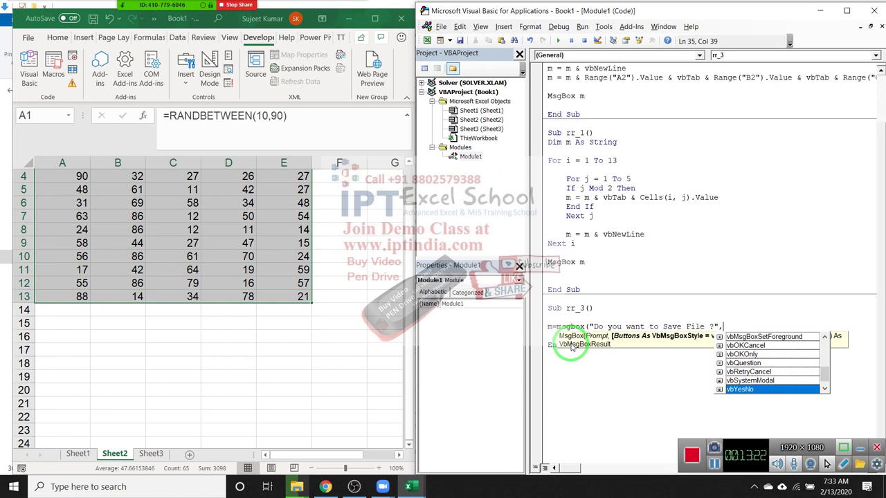
{"action": "key", "text": "Tab"}
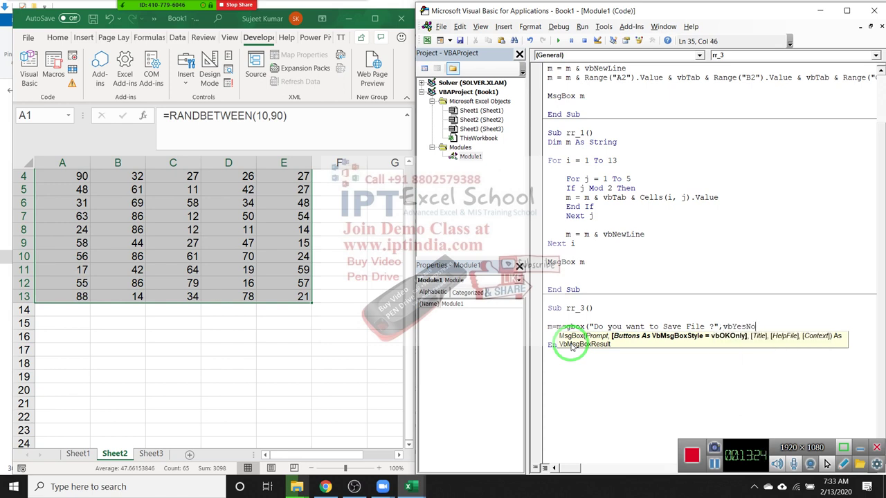
{"action": "type", "text": ",\"Please Confiem"}
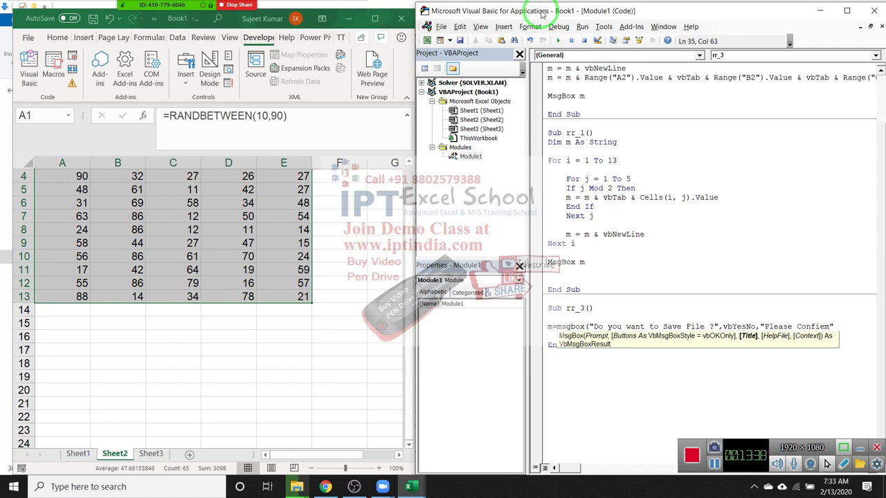
{"action": "left_click", "coordinate": [629, 366]}
{"action": "left_click", "coordinate": [582, 335]}
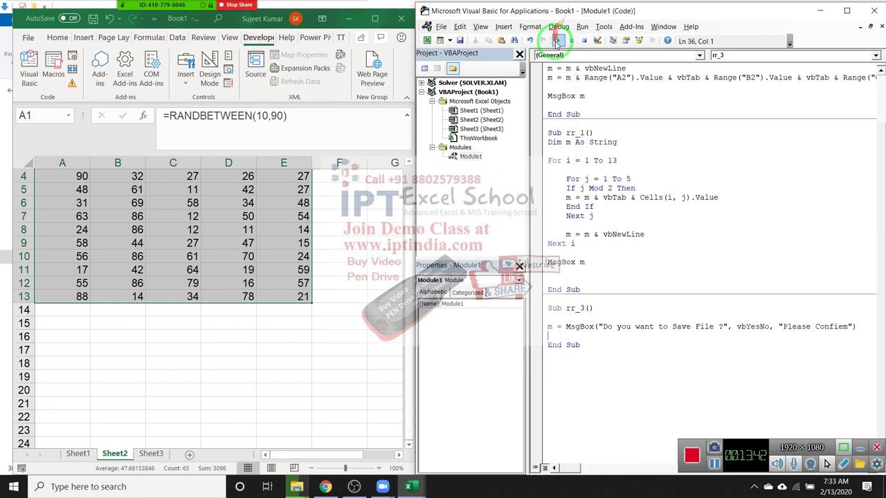
- Run rr_3 and answer its 'Please Confiem' Yes/No test prompt
{"action": "left_click", "coordinate": [558, 41]}
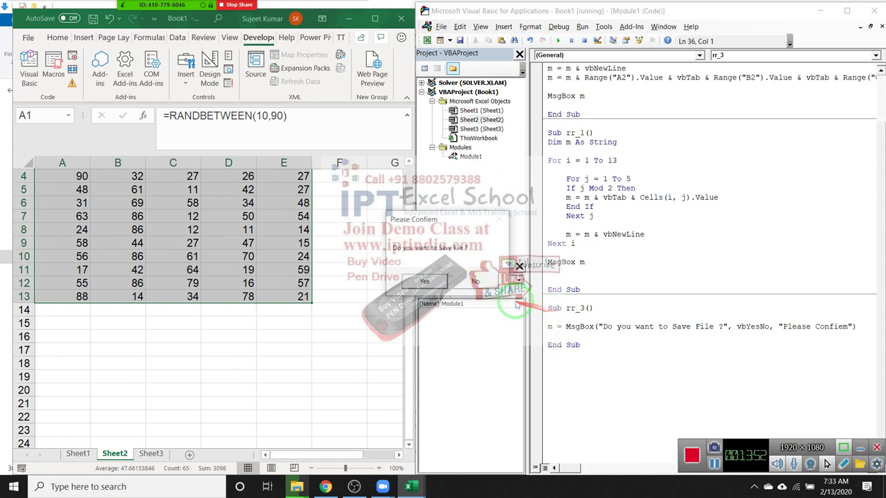
{"action": "left_click", "coordinate": [482, 282]}
{"action": "type", "text": "If m=vbyes then"}
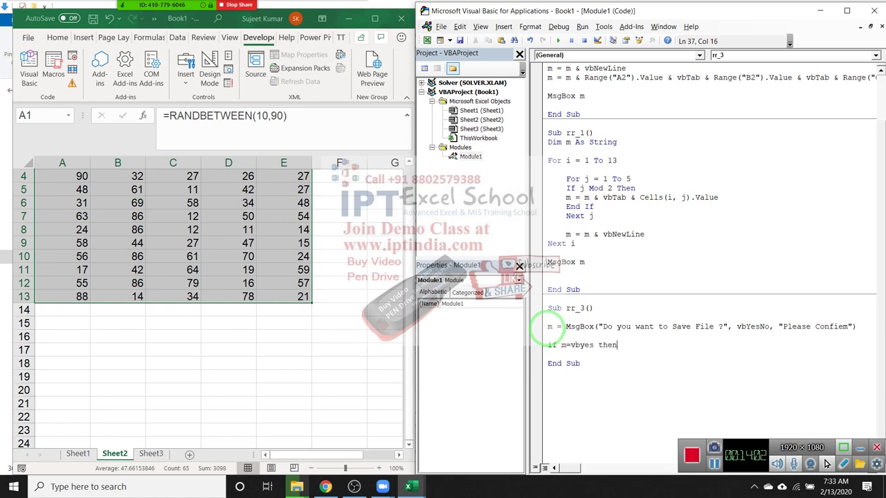
- Under the If m = vbYes Then line, add ActiveWorkbook.Save and End If
{"action": "key", "text": "Return"}
{"action": "type", "text": "activeworkbook"}
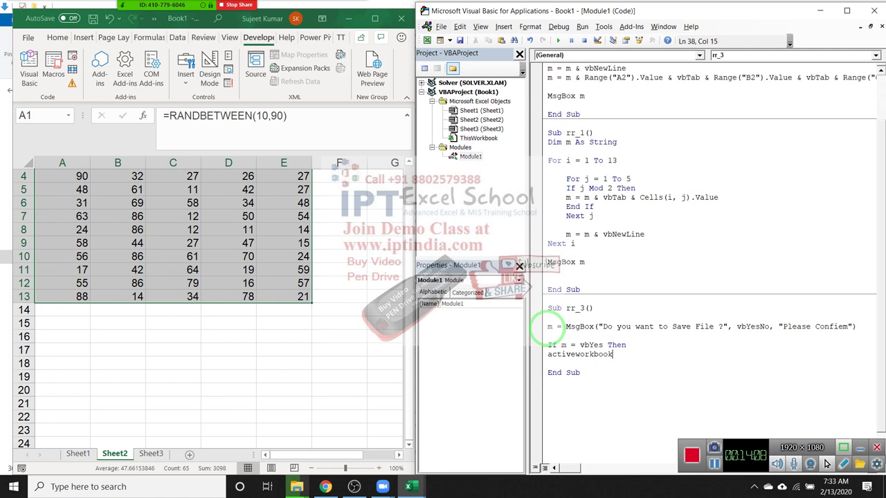
{"action": "type", "text": "."}
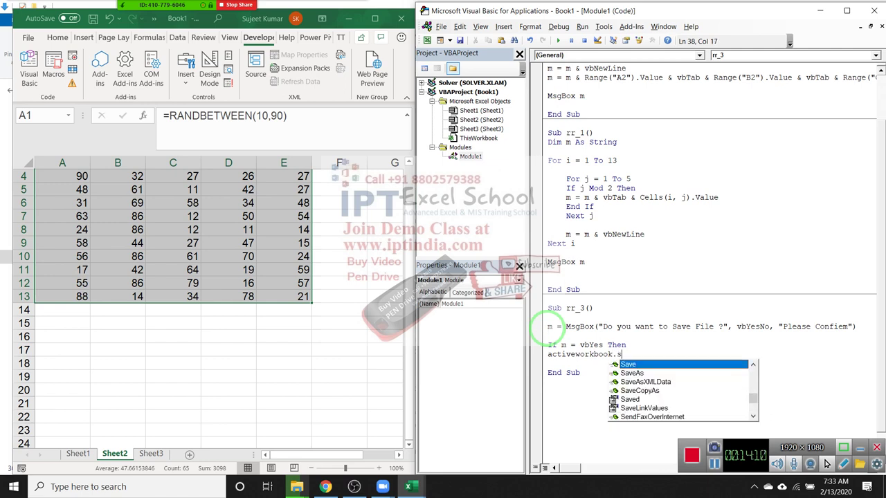
{"action": "key", "text": "Return"}
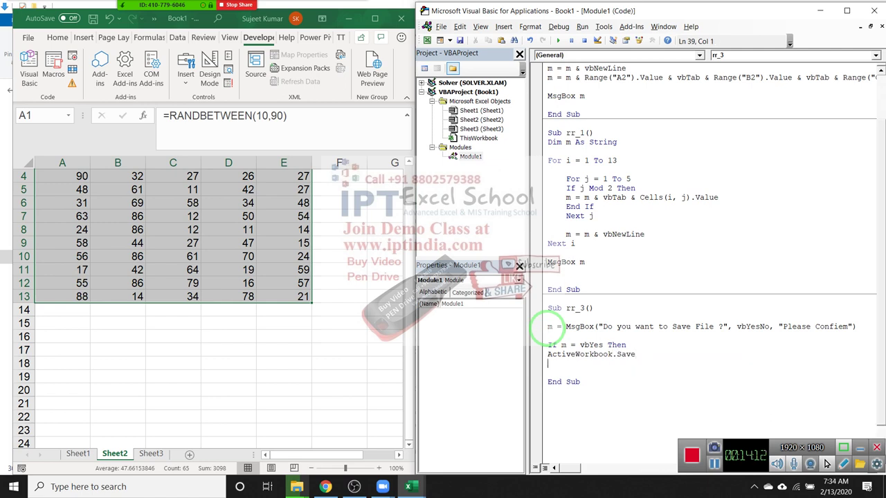
{"action": "type", "text": "endif"}
{"action": "key", "text": "Return"}
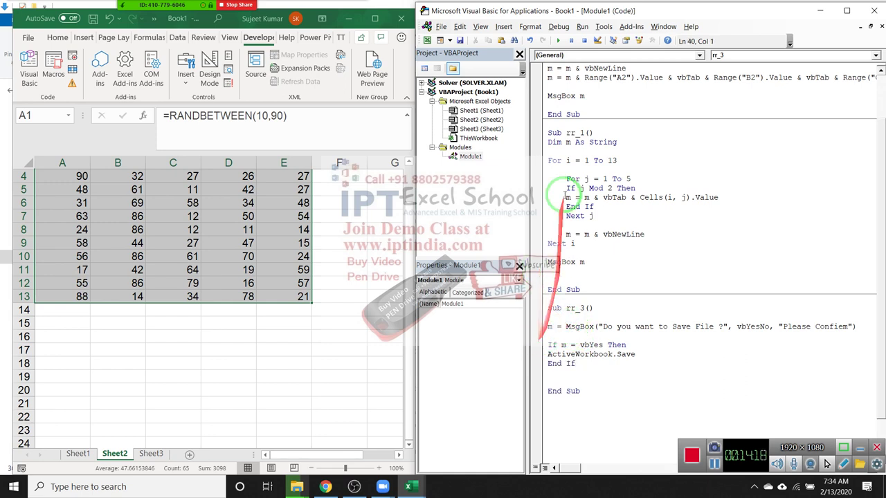
- Run rr_3 and answer No to confirm the workbook is not saved
{"action": "left_click", "coordinate": [558, 40]}
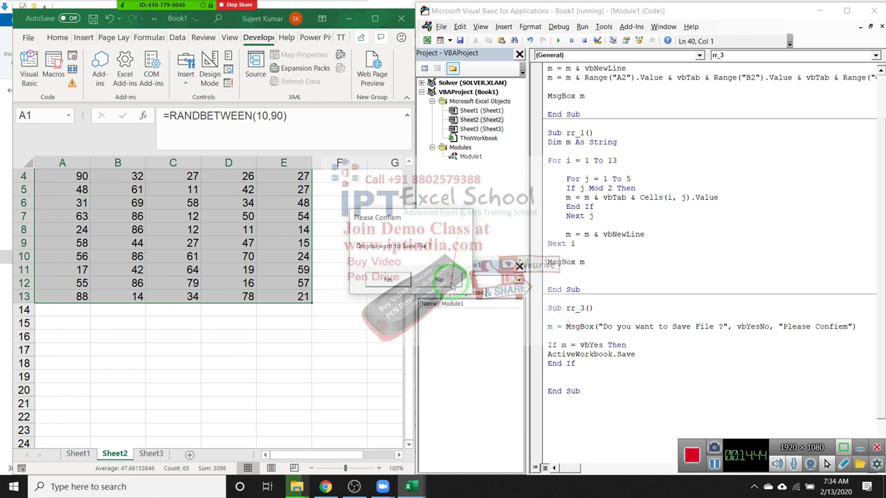
{"action": "left_click", "coordinate": [438, 279]}
{"action": "left_click", "coordinate": [580, 363]}
{"action": "mouse_move", "coordinate": [296, 487]}
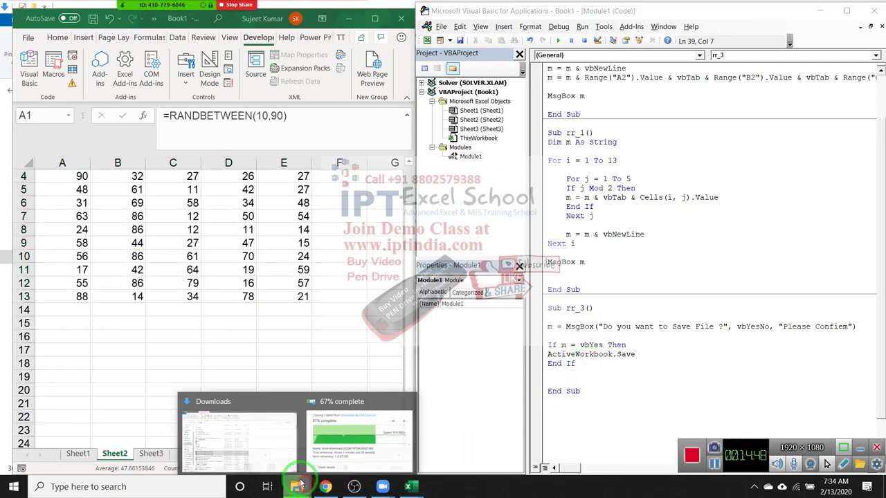
{"action": "left_click", "coordinate": [215, 428]}
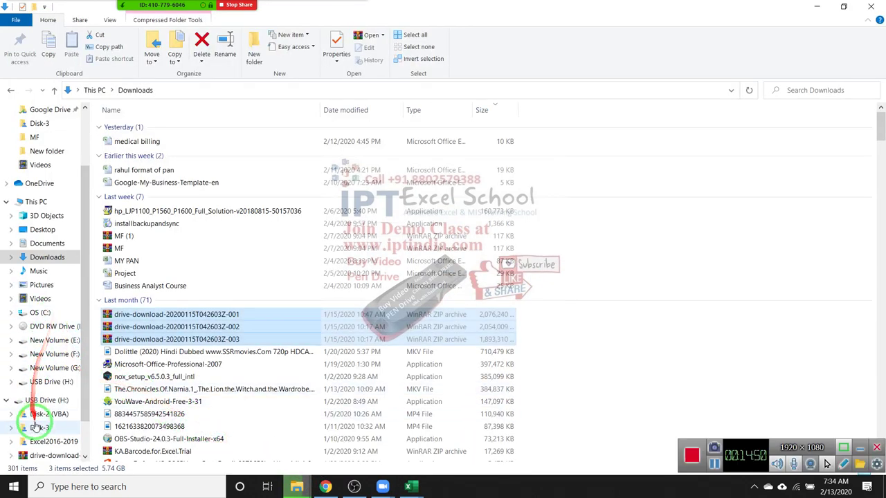
- Go to USB Drive (H:) > Disk-3 and open VBA Books.pdf
{"action": "left_click", "coordinate": [45, 401]}
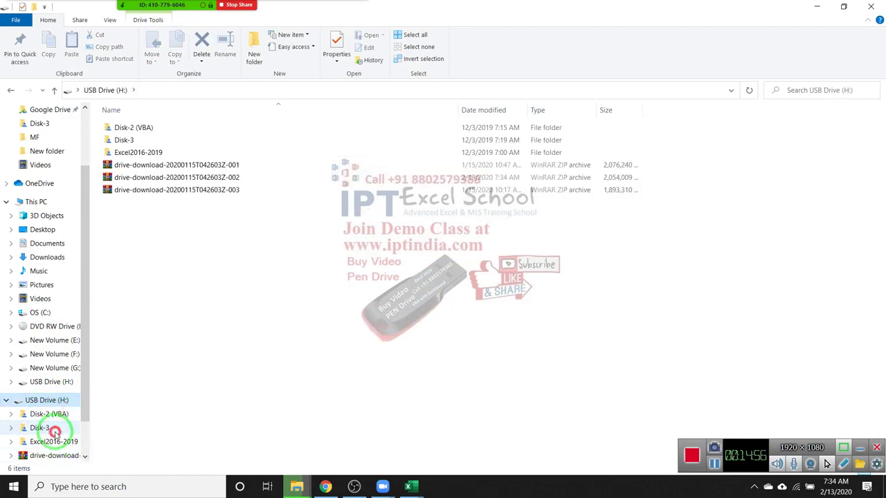
{"action": "left_click", "coordinate": [43, 428]}
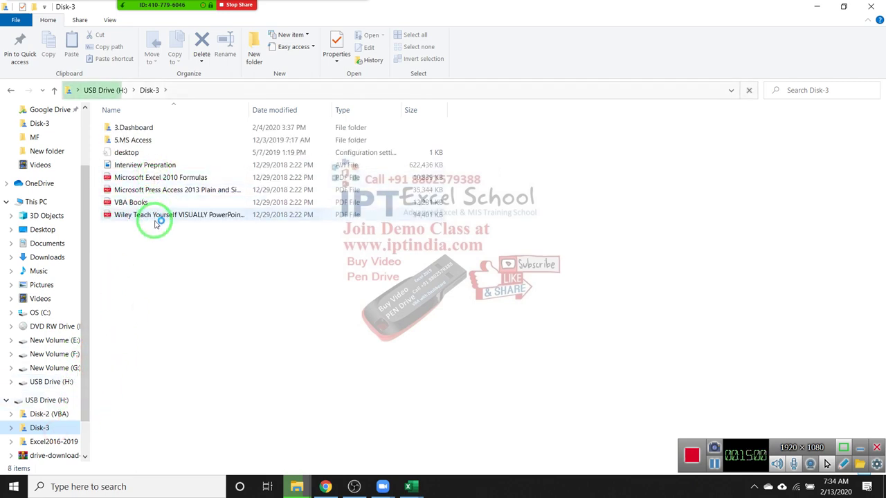
{"action": "left_click", "coordinate": [154, 206]}
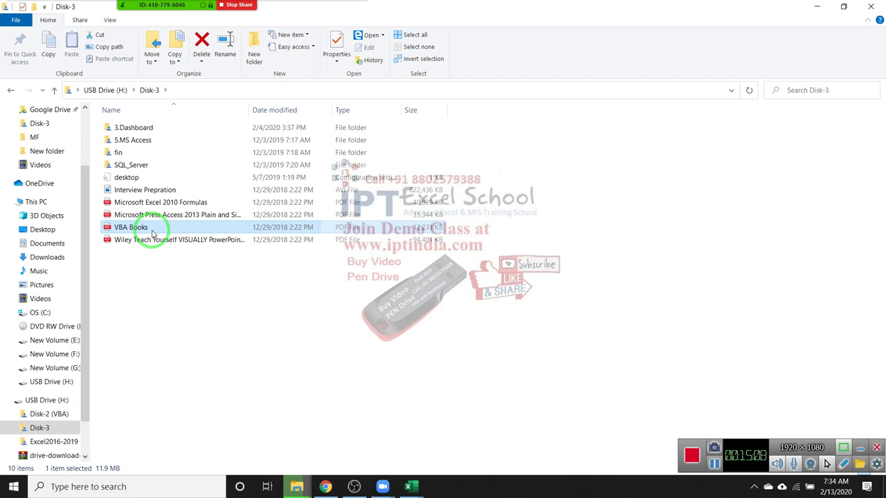
{"action": "double_click", "coordinate": [152, 233]}
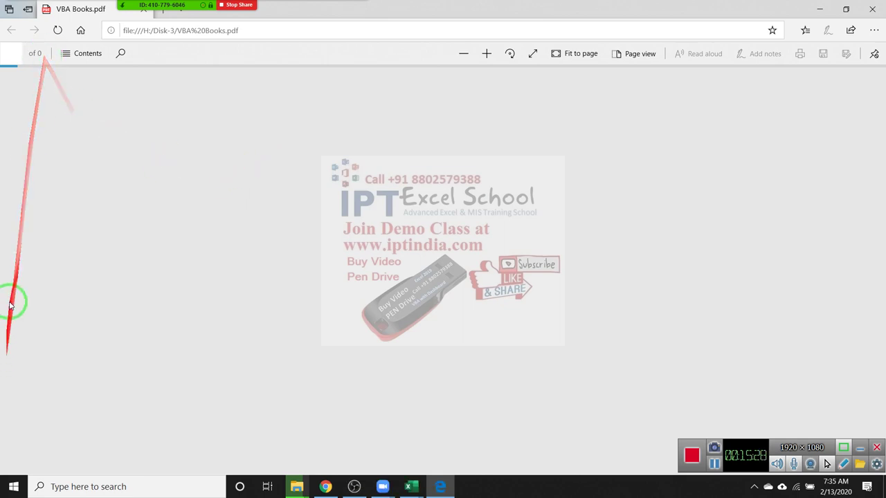
{"action": "mouse_move", "coordinate": [297, 486]}
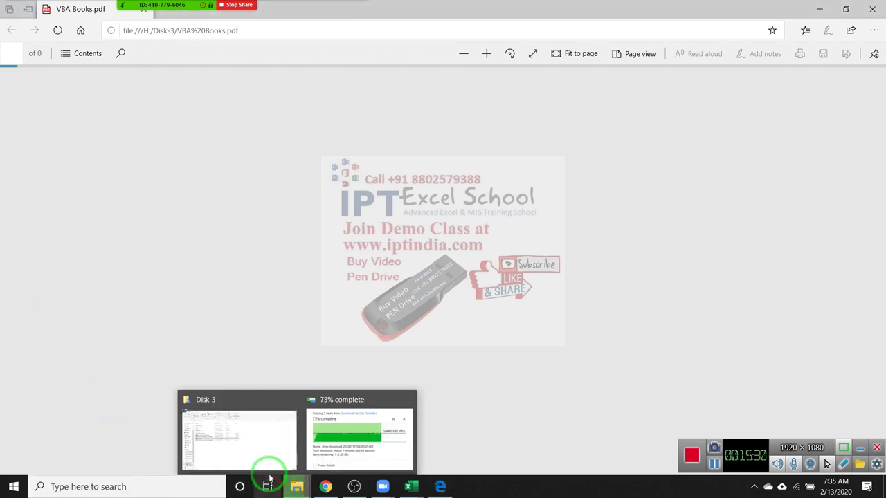
{"action": "left_click", "coordinate": [252, 432]}
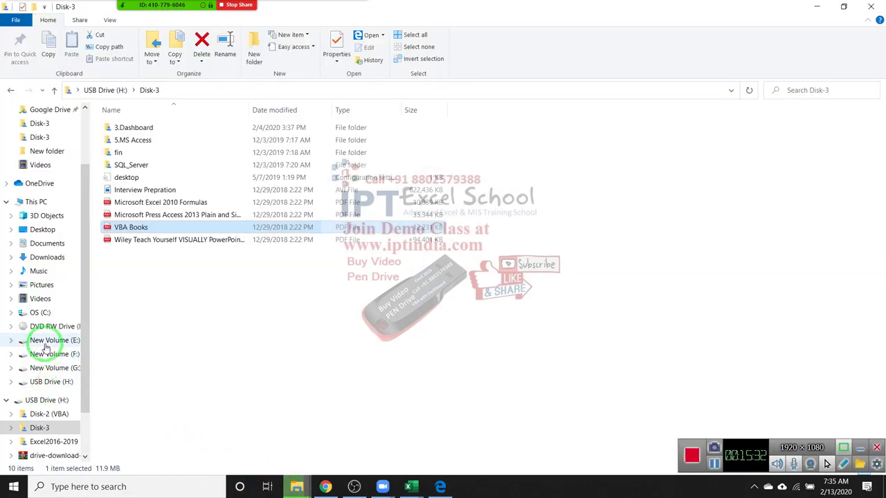
- Open VBA Books.pdf from E:\Disk-3 on New Volume (E:) in Edge
{"action": "left_click", "coordinate": [44, 340]}
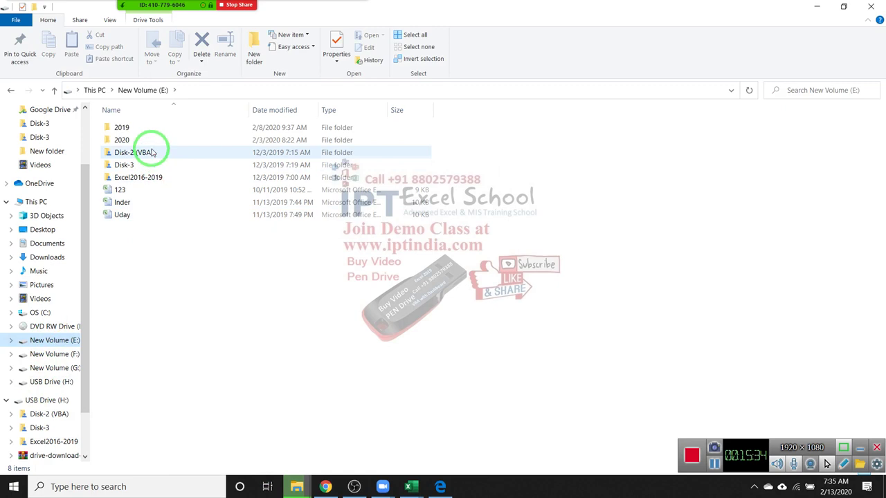
{"action": "double_click", "coordinate": [142, 169]}
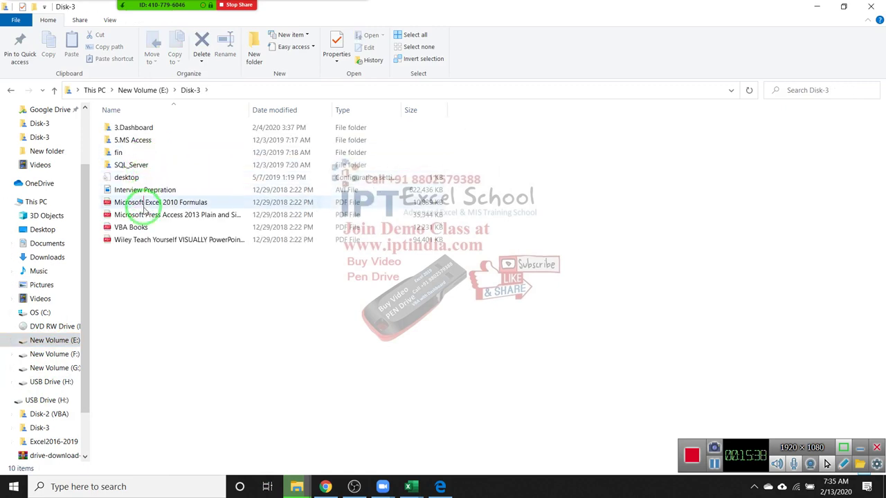
{"action": "left_click", "coordinate": [153, 227]}
{"action": "double_click", "coordinate": [153, 228]}
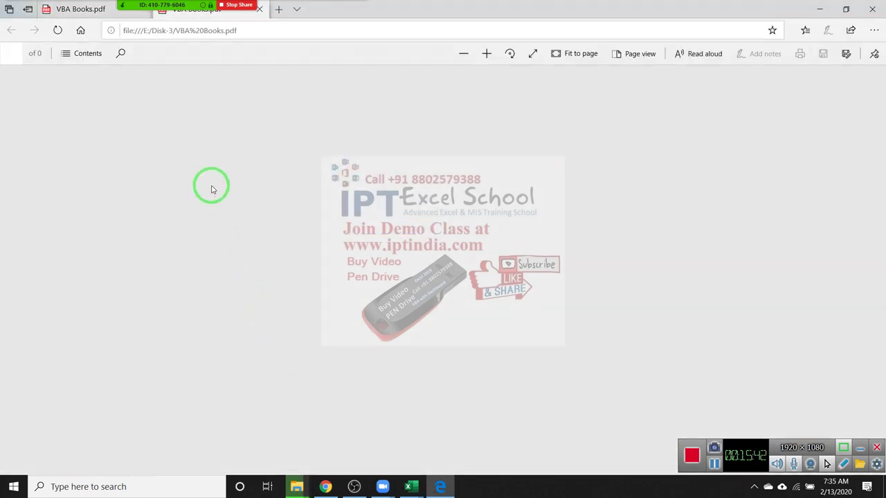
- Page through the PDF's Contents at a Glance and highlight Chapter 12's page number, 399
{"action": "key", "text": "Right"}
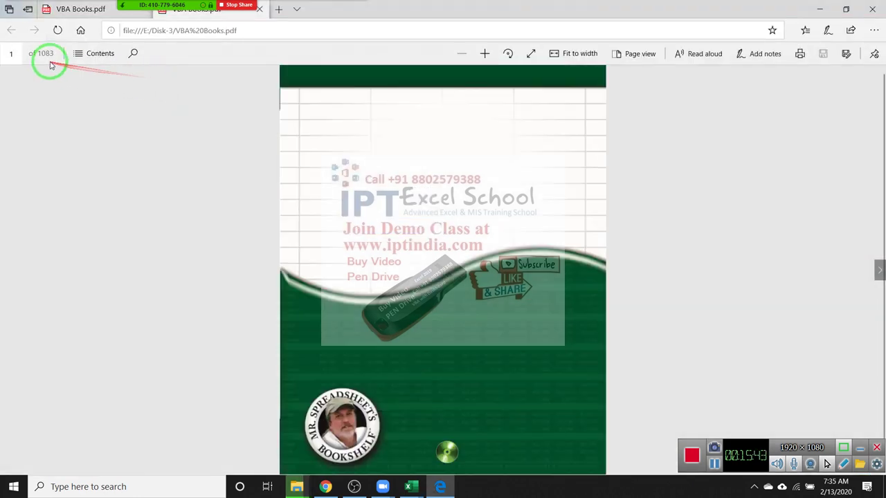
{"action": "key", "text": "Right"}
{"action": "key", "text": "Right"}
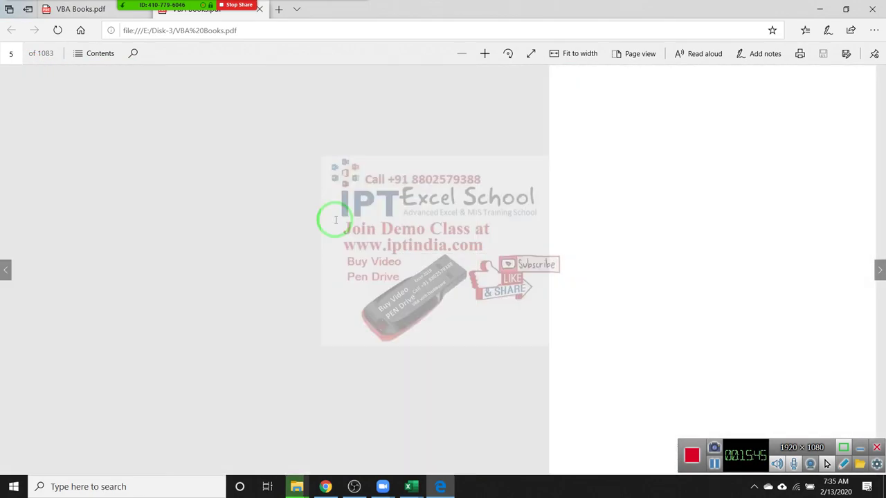
{"action": "key", "text": "Right"}
{"action": "key", "text": "Right"}
{"action": "key", "text": "Right"}
{"action": "key", "text": "Right"}
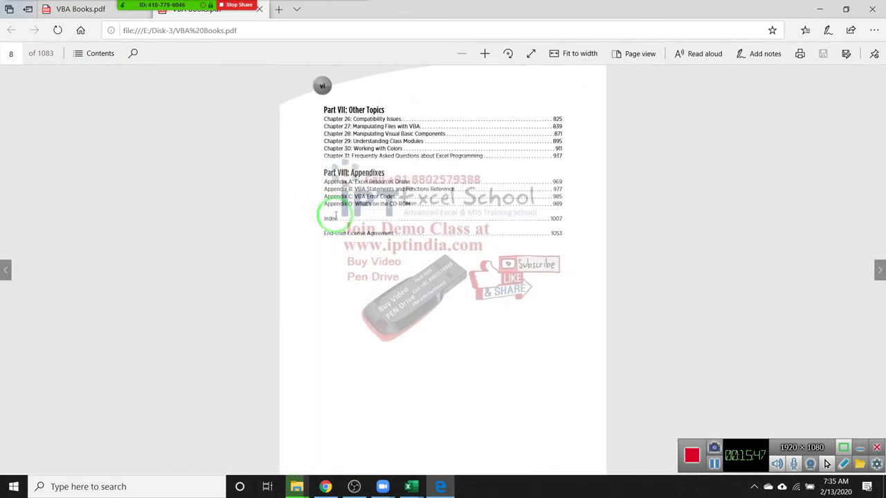
{"action": "key", "text": "Left"}
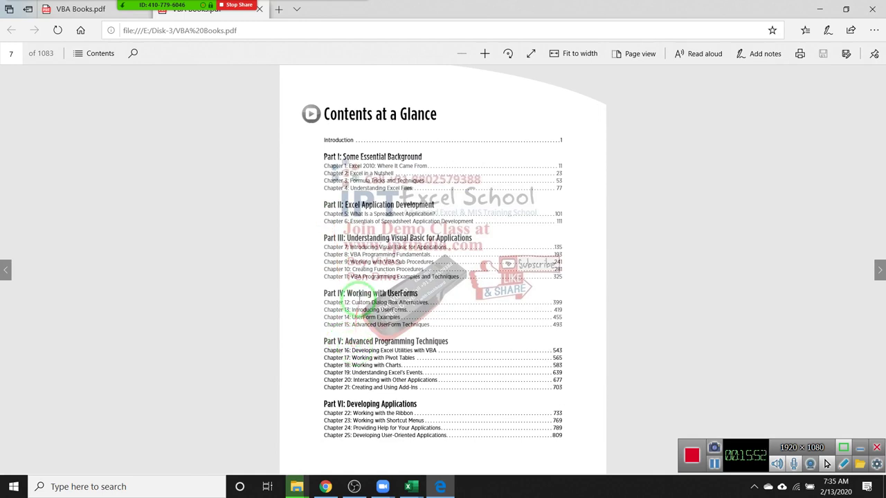
{"action": "double_click", "coordinate": [358, 289]}
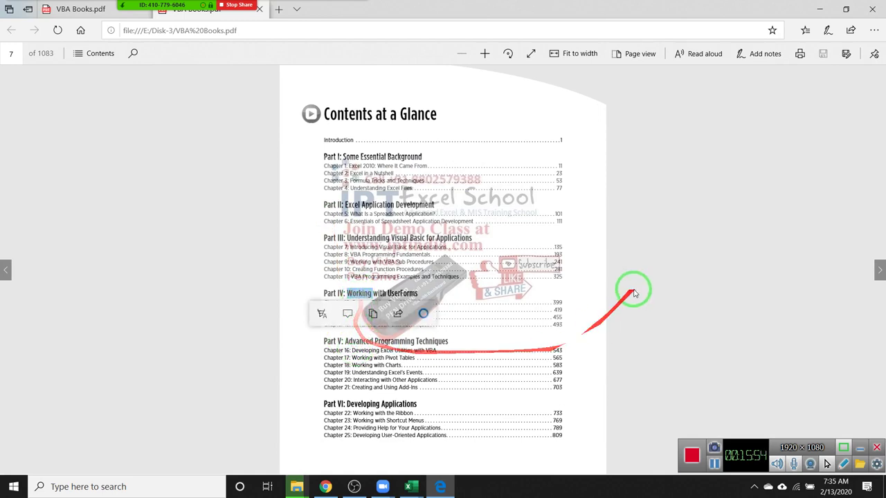
{"action": "left_click", "coordinate": [596, 294]}
{"action": "double_click", "coordinate": [558, 302]}
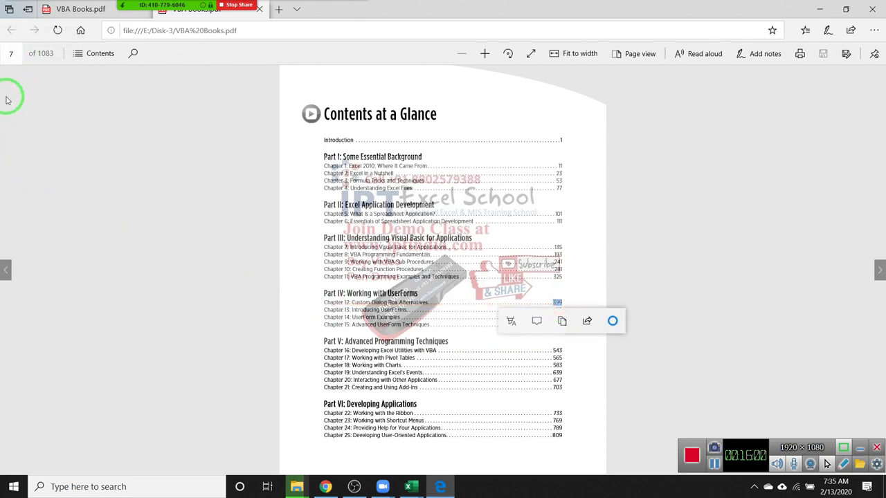
- Scroll ahead to page 28, the Introduction's 'What You Need to Have' section
{"action": "mouse_move", "coordinate": [13, 60]}
{"action": "left_mouse_down"}
{"action": "mouse_move", "coordinate": [148, 133]}
{"action": "mouse_move", "coordinate": [343, 210]}
{"action": "left_mouse_up"}
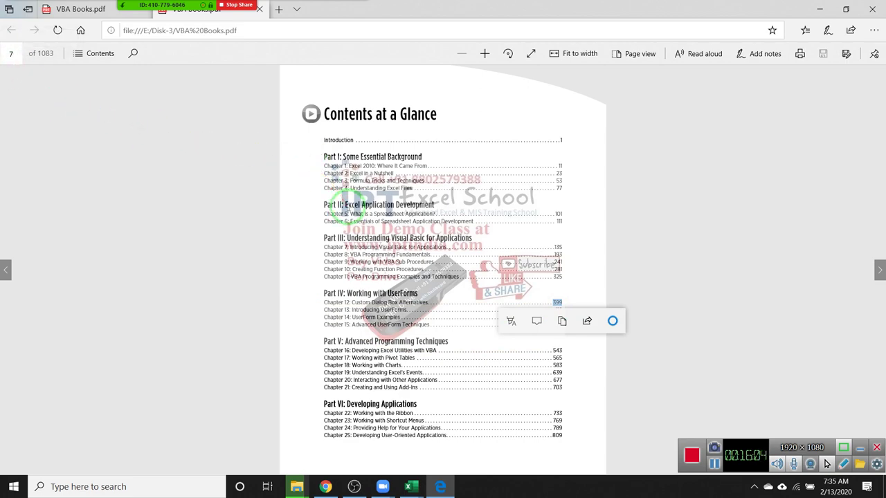
{"action": "scroll", "coordinate": [342, 208], "scroll_direction": "down", "scroll_amount": 1}
{"action": "scroll", "coordinate": [346, 208], "scroll_direction": "down", "scroll_amount": 1}
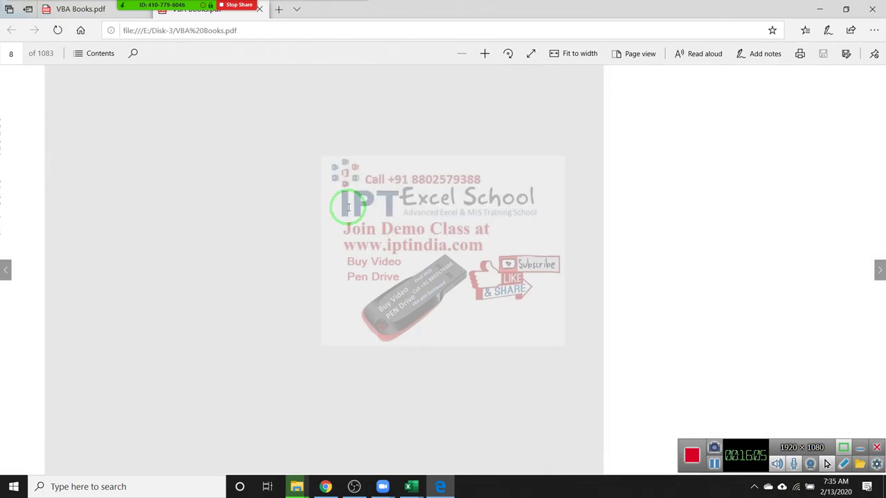
{"action": "scroll", "coordinate": [350, 207], "scroll_direction": "down", "scroll_amount": 1}
{"action": "scroll", "coordinate": [348, 207], "scroll_direction": "down", "scroll_amount": 1}
{"action": "scroll", "coordinate": [348, 208], "scroll_direction": "down", "scroll_amount": 1}
{"action": "scroll", "coordinate": [349, 212], "scroll_direction": "down", "scroll_amount": 1}
{"action": "scroll", "coordinate": [348, 212], "scroll_direction": "down", "scroll_amount": 1}
{"action": "scroll", "coordinate": [349, 213], "scroll_direction": "down", "scroll_amount": 1}
{"action": "scroll", "coordinate": [349, 214], "scroll_direction": "down", "scroll_amount": 1}
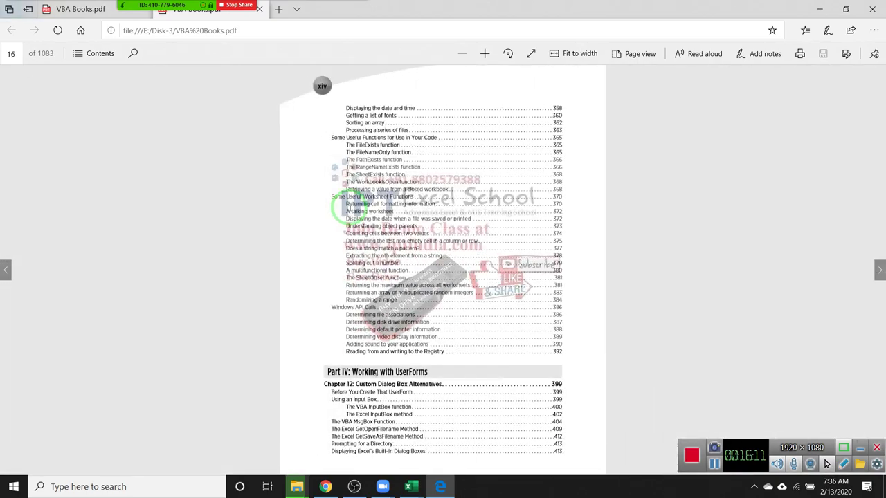
{"action": "scroll", "coordinate": [350, 212], "scroll_direction": "down", "scroll_amount": 1}
{"action": "scroll", "coordinate": [351, 210], "scroll_direction": "down", "scroll_amount": 1}
{"action": "scroll", "coordinate": [353, 207], "scroll_direction": "down", "scroll_amount": 1}
{"action": "scroll", "coordinate": [352, 207], "scroll_direction": "down", "scroll_amount": 1}
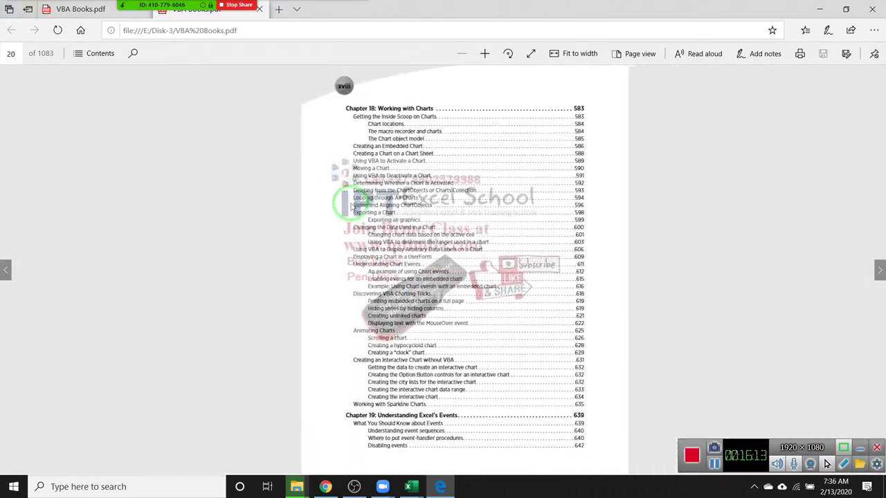
{"action": "scroll", "coordinate": [352, 207], "scroll_direction": "down", "scroll_amount": 1}
{"action": "scroll", "coordinate": [352, 207], "scroll_direction": "down", "scroll_amount": 1}
{"action": "scroll", "coordinate": [352, 207], "scroll_direction": "down", "scroll_amount": 1}
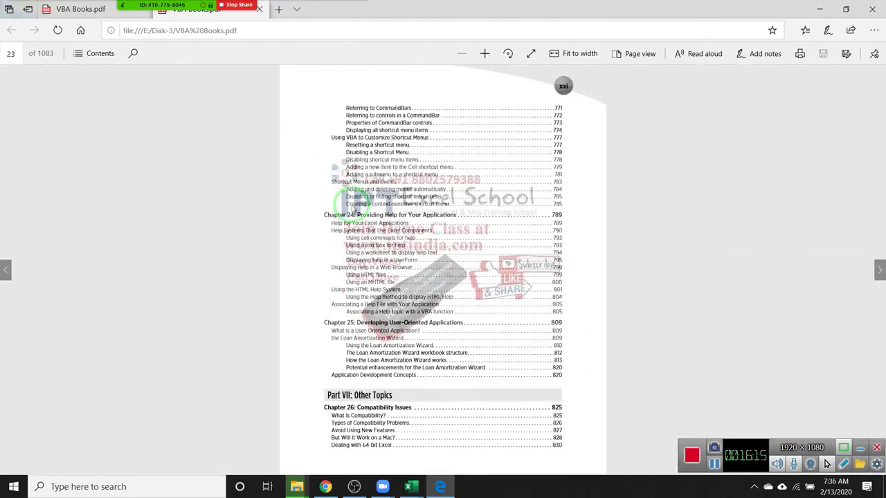
{"action": "scroll", "coordinate": [352, 207], "scroll_direction": "down", "scroll_amount": 1}
{"action": "scroll", "coordinate": [352, 207], "scroll_direction": "down", "scroll_amount": 1}
{"action": "scroll", "coordinate": [353, 207], "scroll_direction": "down", "scroll_amount": 1}
{"action": "scroll", "coordinate": [353, 207], "scroll_direction": "down", "scroll_amount": 1}
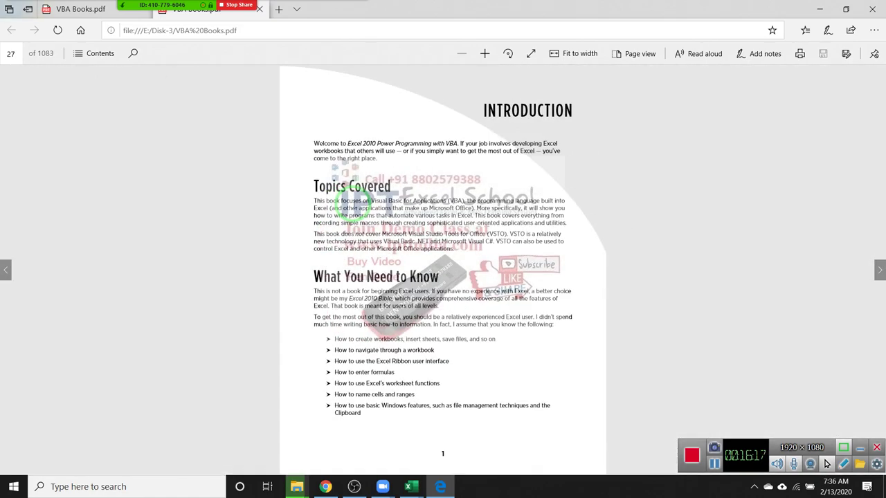
{"action": "scroll", "coordinate": [353, 207], "scroll_direction": "down", "scroll_amount": 1}
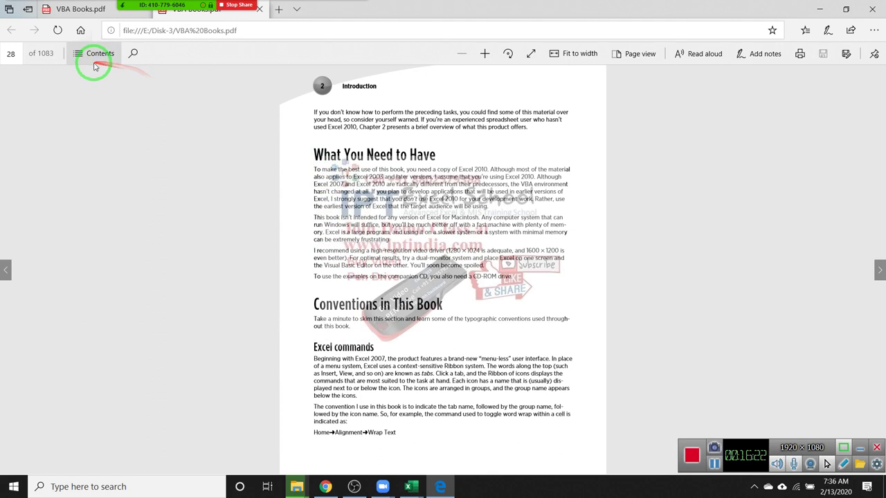
{"action": "left_click", "coordinate": [17, 54]}
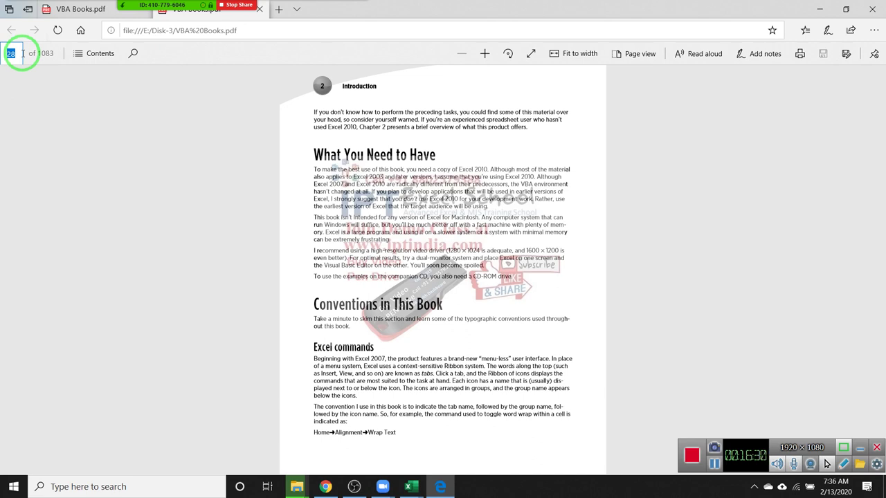
{"action": "type", "text": "425"}
- Jump to page 425 and scroll to Table 12-2, highlighting vbYesNo (value 4)
{"action": "key", "text": "Return"}
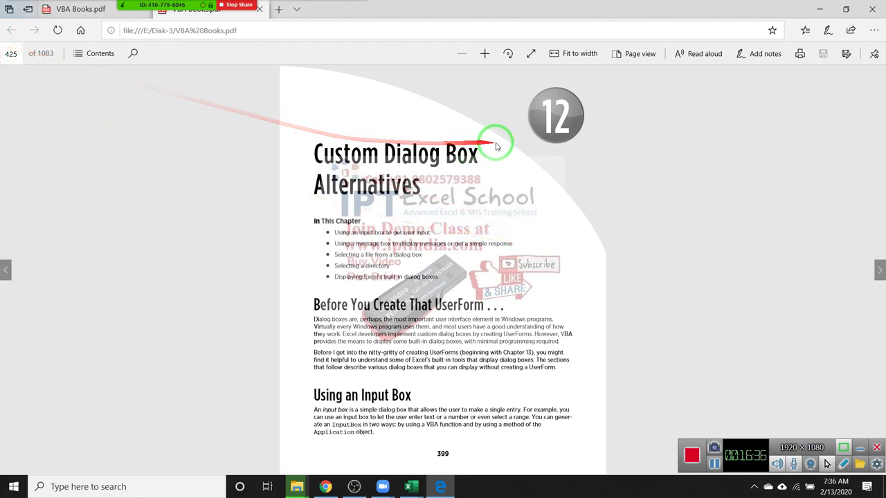
{"action": "scroll", "coordinate": [584, 196], "scroll_direction": "down", "scroll_amount": 1}
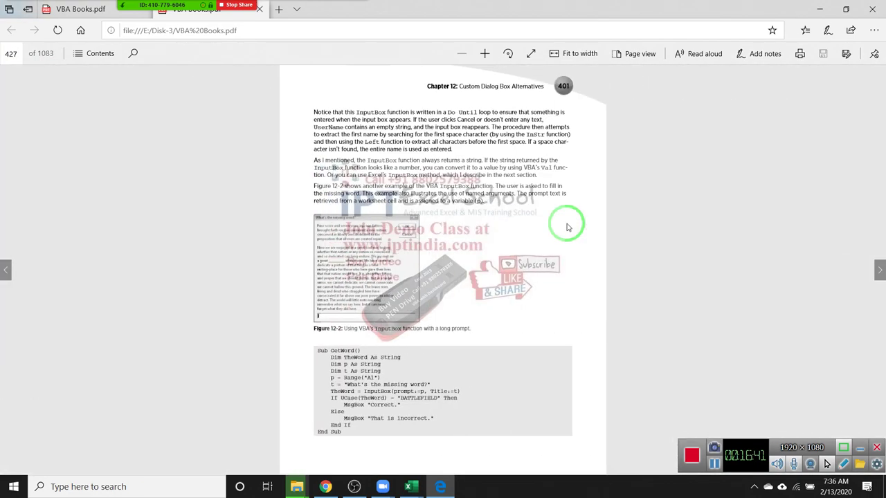
{"action": "scroll", "coordinate": [409, 284], "scroll_direction": "down", "scroll_amount": 3}
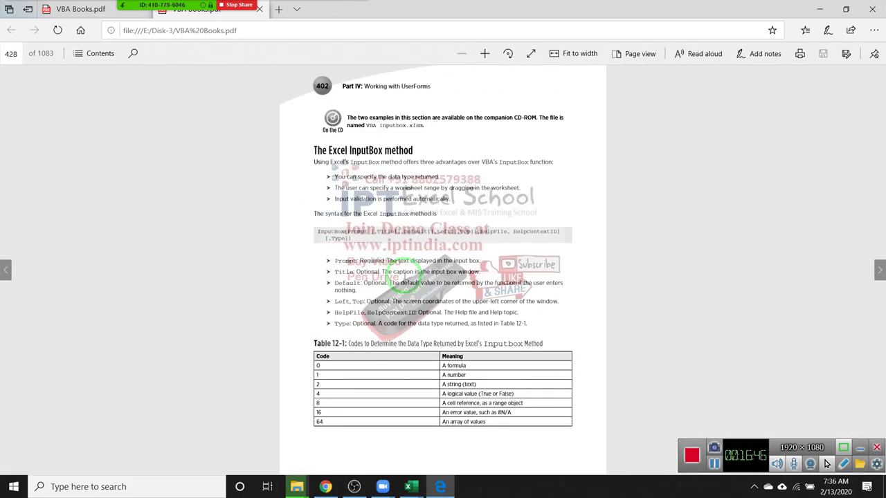
{"action": "scroll", "coordinate": [402, 277], "scroll_direction": "down", "scroll_amount": 3}
{"action": "scroll", "coordinate": [433, 296], "scroll_direction": "down", "scroll_amount": 3}
{"action": "scroll", "coordinate": [433, 297], "scroll_direction": "down", "scroll_amount": 3}
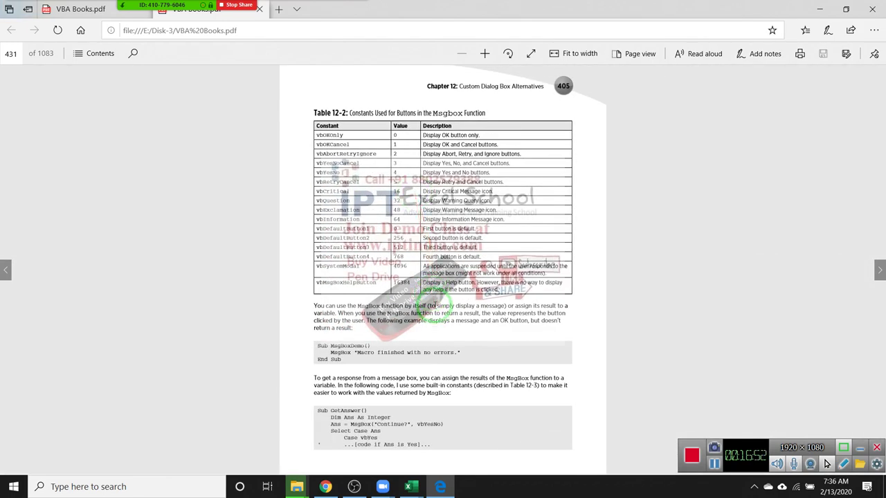
{"action": "scroll", "coordinate": [430, 304], "scroll_direction": "up", "scroll_amount": 3}
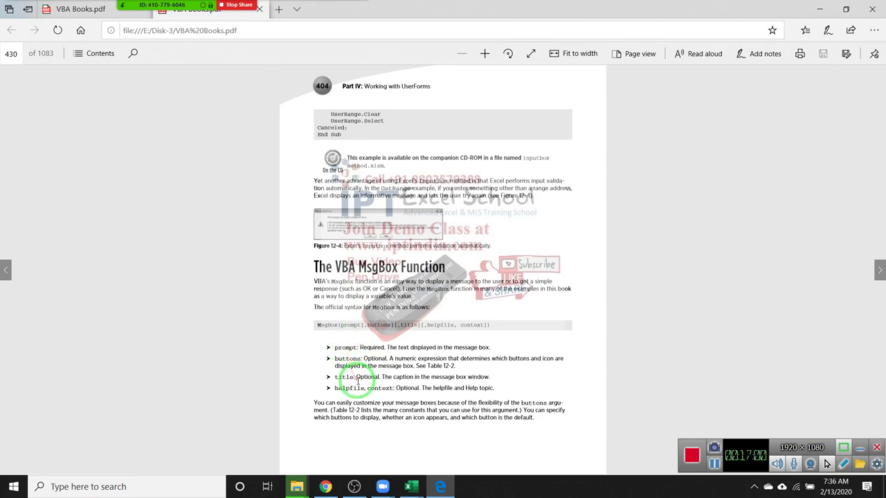
{"action": "scroll", "coordinate": [358, 379], "scroll_direction": "down", "scroll_amount": 3}
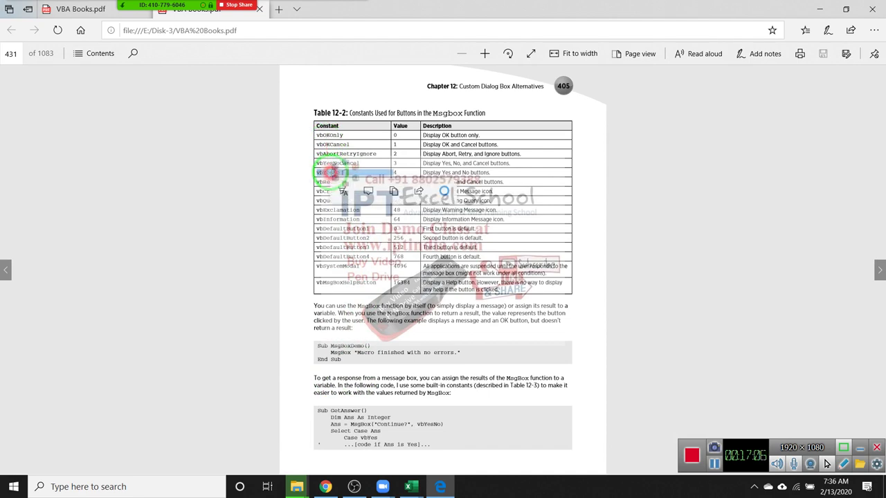
{"action": "double_click", "coordinate": [331, 173]}
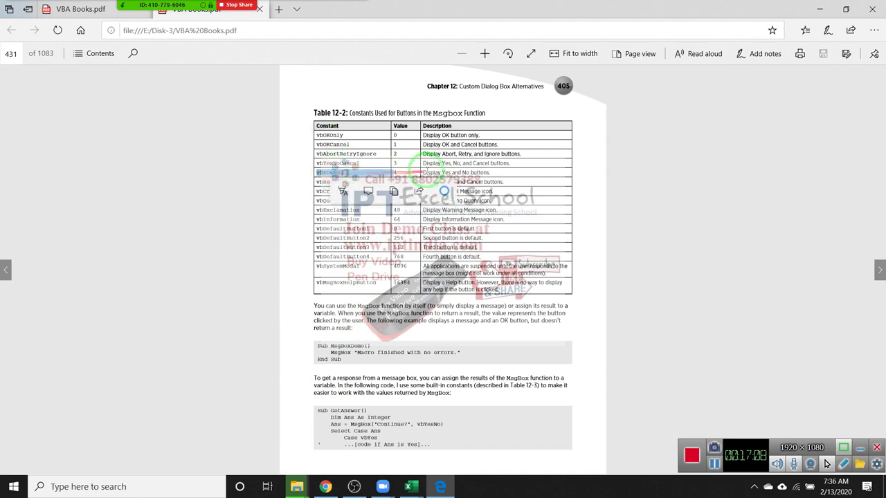
{"action": "left_click", "coordinate": [418, 171]}
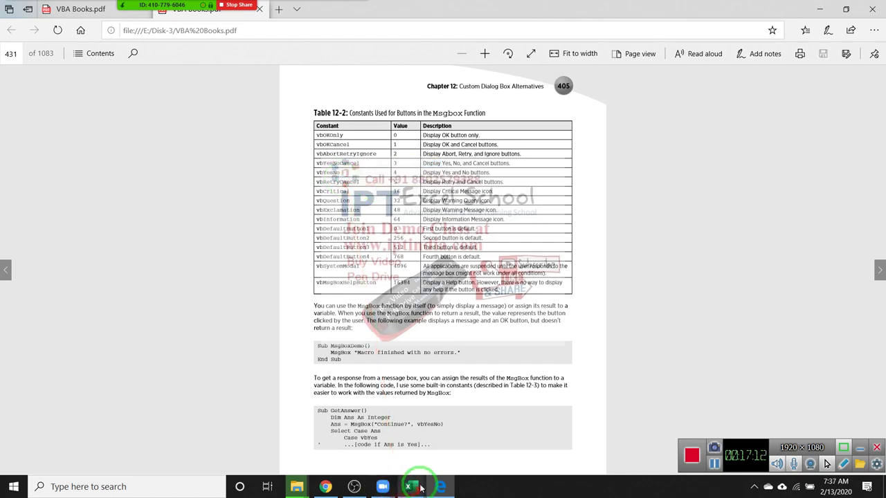
- Replace vbYesNo with 4 in rr_3's MsgBox line, run the macro and answer Yes
{"action": "mouse_move", "coordinate": [417, 486]}
{"action": "left_click", "coordinate": [452, 436]}
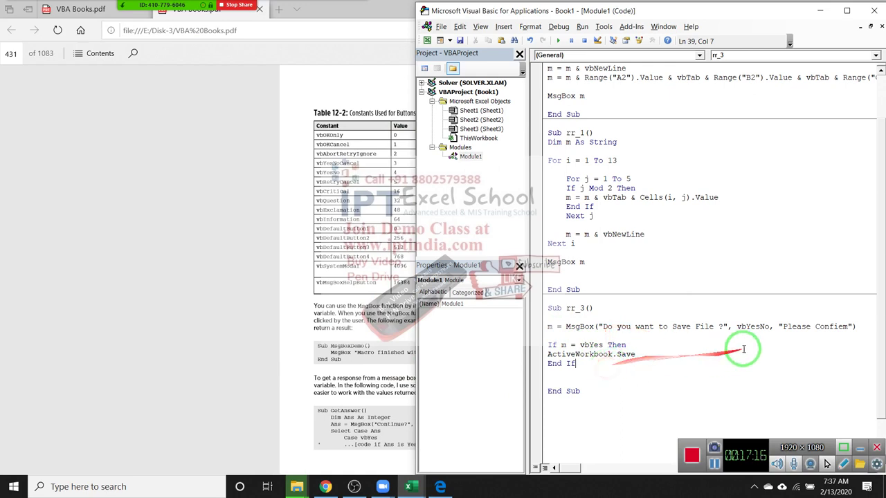
{"action": "left_click_drag", "start_coordinate": [735, 326], "coordinate": [770, 326]}
{"action": "type", "text": "4"}
{"action": "left_click", "coordinate": [706, 336]}
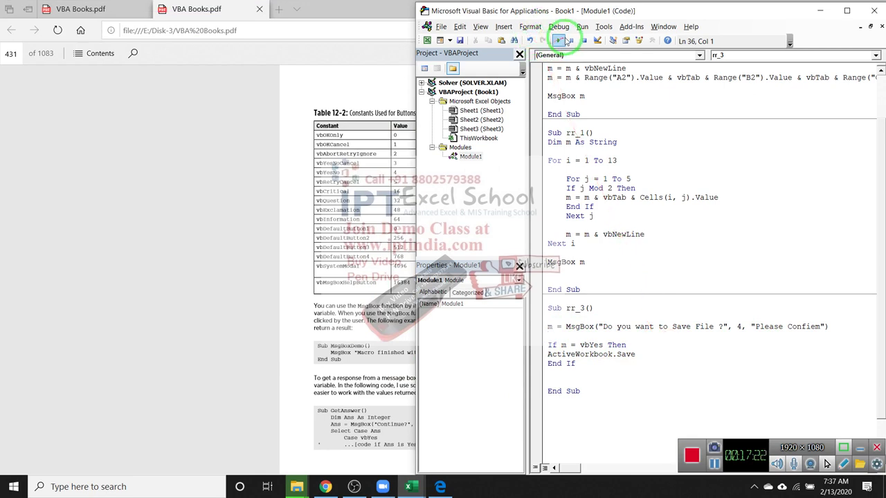
{"action": "left_click", "coordinate": [557, 41]}
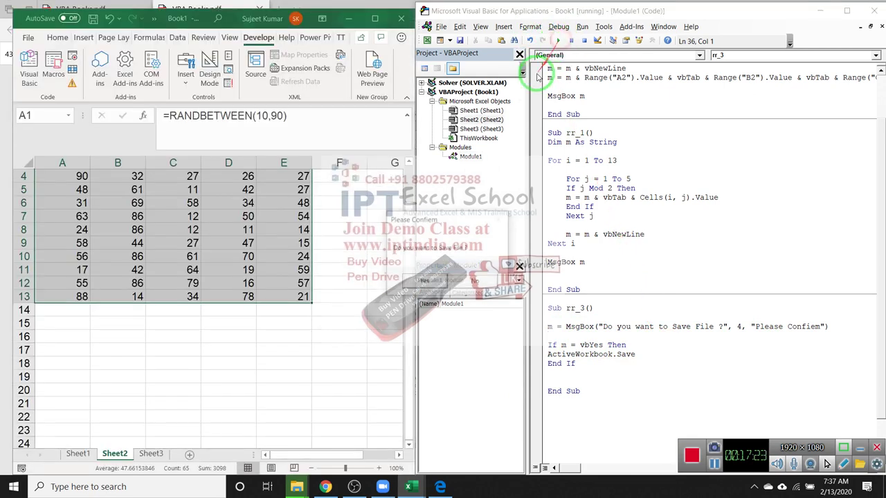
{"action": "left_click", "coordinate": [412, 280]}
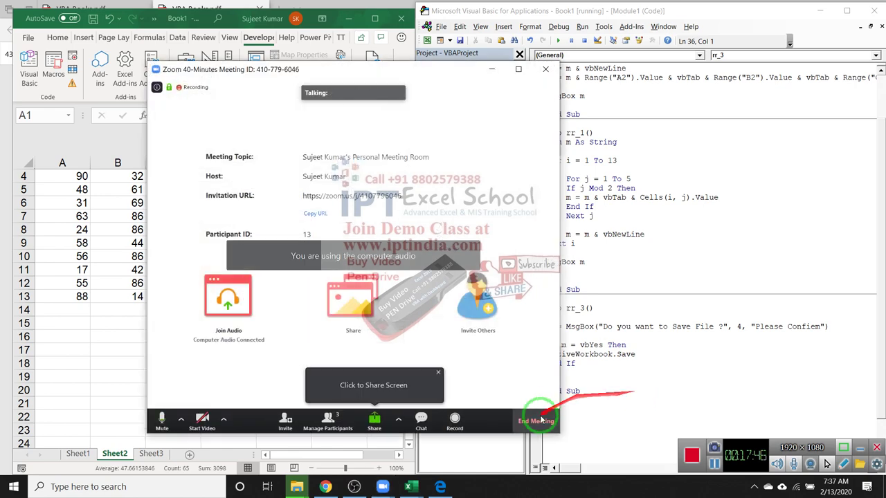
- Share the whole screen in Zoom again, close the save prompt, and return to the PDF
{"action": "left_click", "coordinate": [336, 304]}
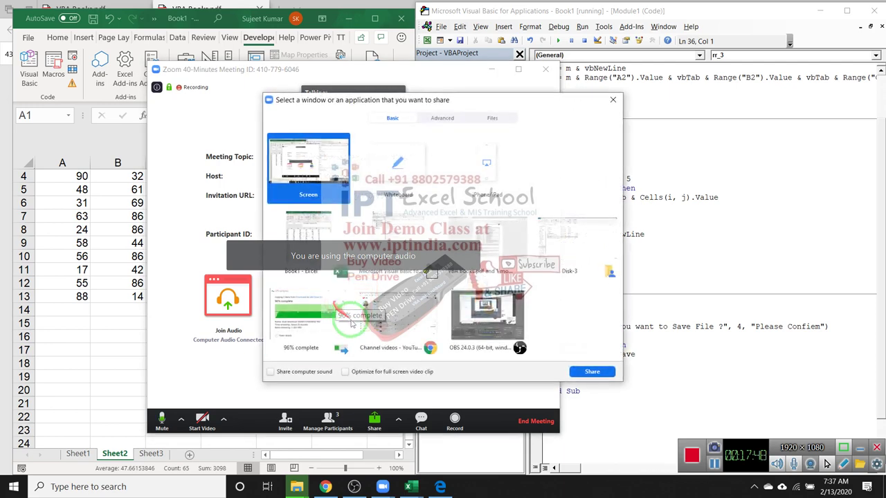
{"action": "left_click", "coordinate": [586, 374]}
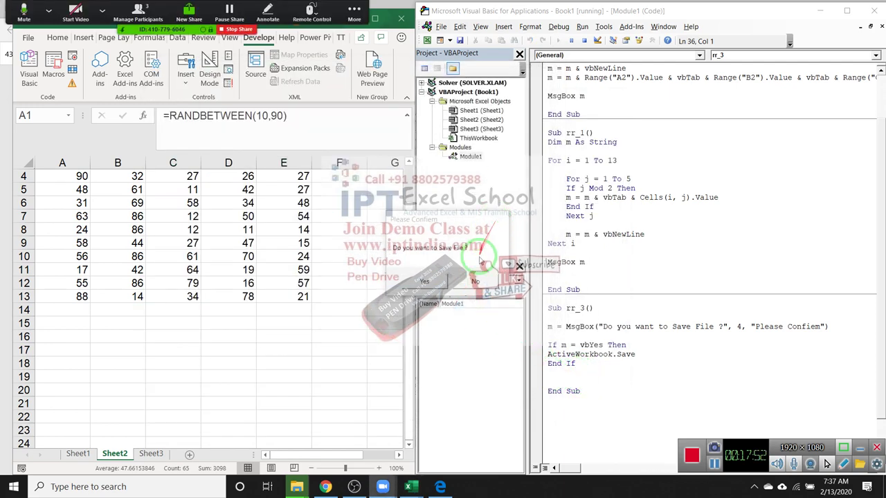
{"action": "left_click", "coordinate": [727, 335]}
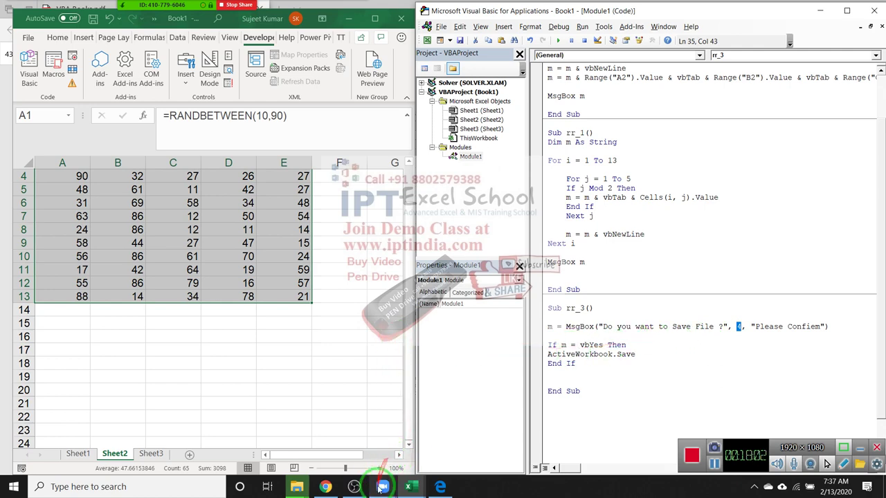
{"action": "left_click", "coordinate": [440, 487]}
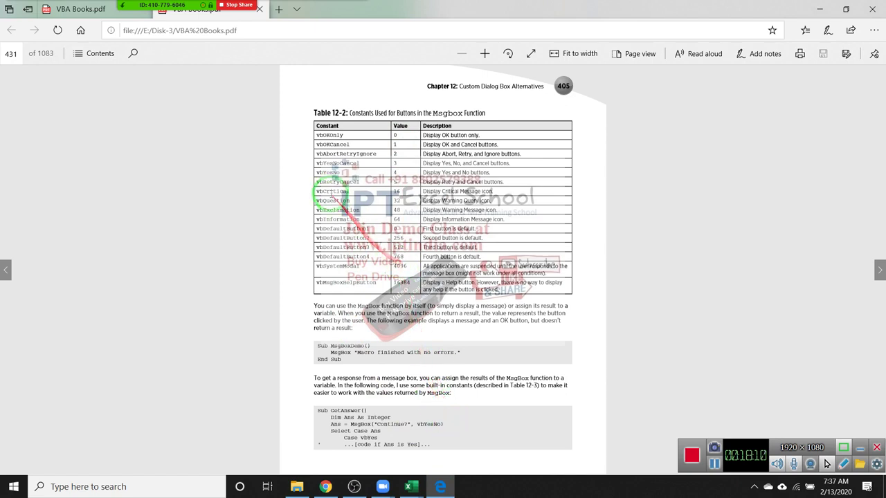
- Check vbRetryCancel and vbCritical's value 16 in Table 12-2, then return to the VBA editor
{"action": "double_click", "coordinate": [334, 181]}
{"action": "left_click", "coordinate": [322, 194]}
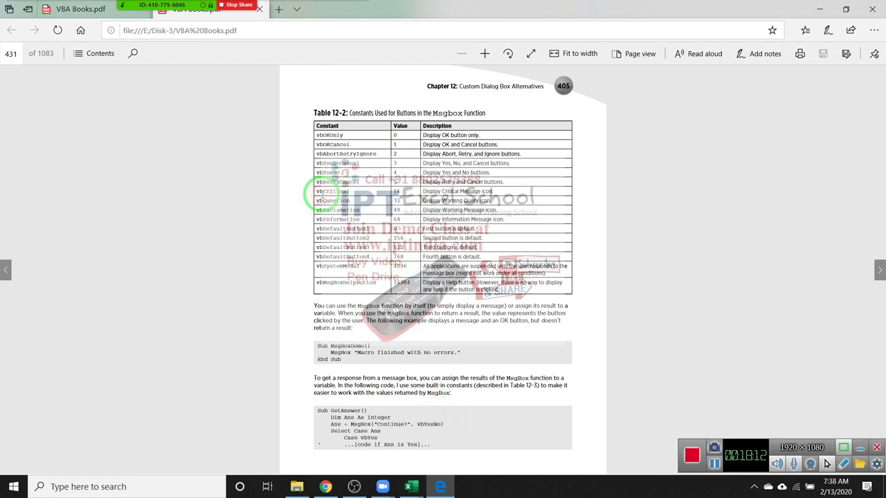
{"action": "double_click", "coordinate": [320, 191]}
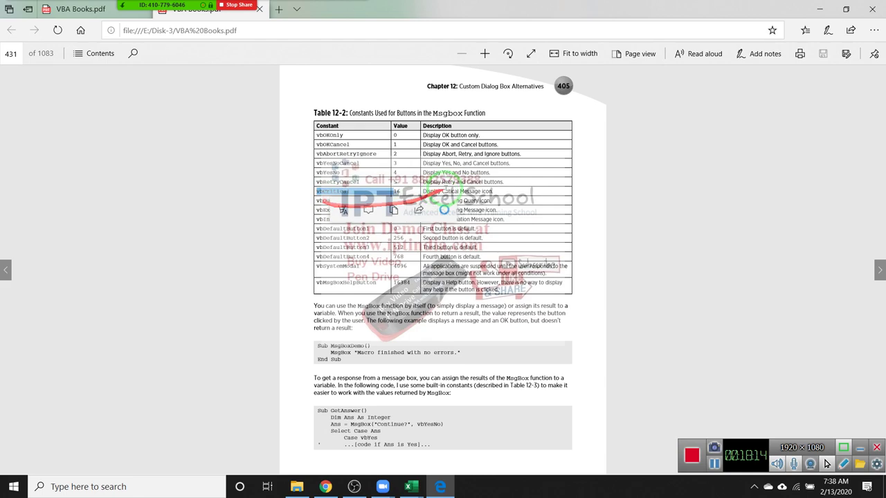
{"action": "left_click", "coordinate": [413, 185]}
{"action": "double_click", "coordinate": [409, 188]}
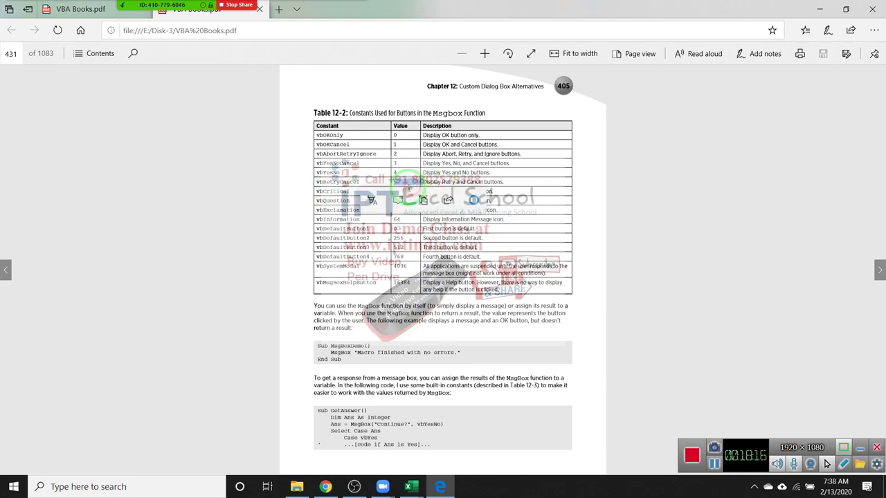
{"action": "left_click", "coordinate": [297, 192]}
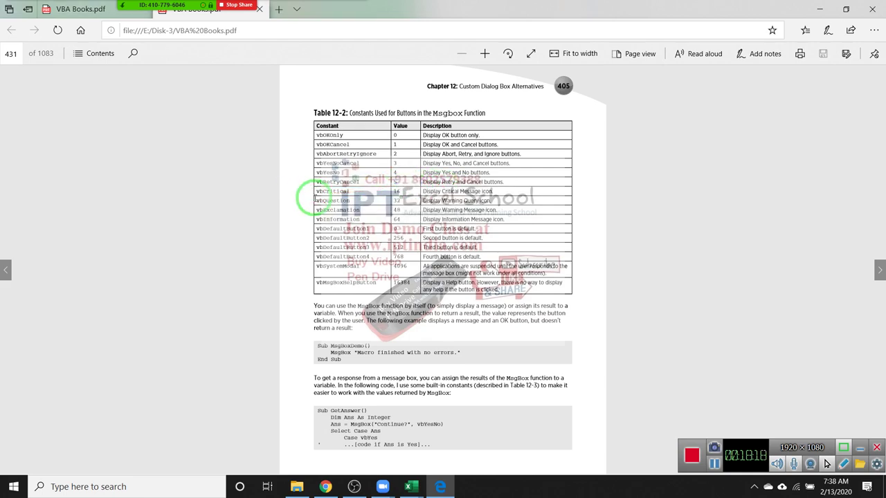
{"action": "key", "text": "alt+Tab"}
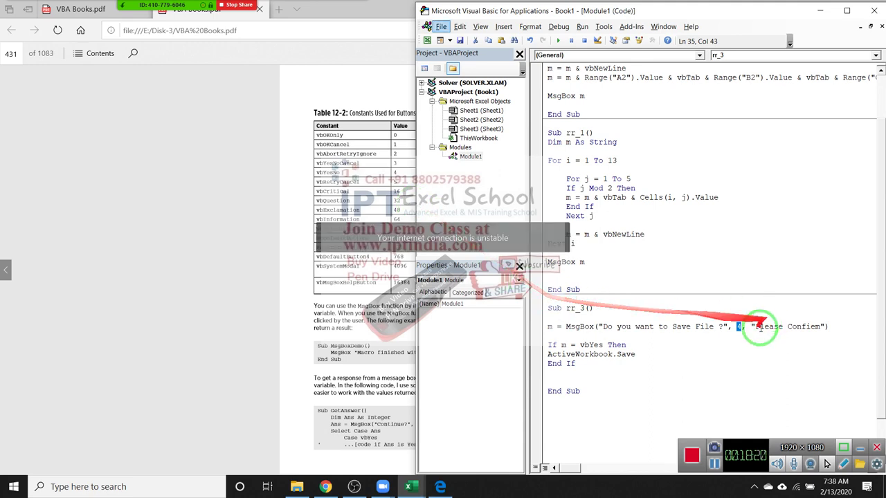
- Change the MsgBox buttons argument to 4 + 16, run rr_3 and dismiss the critical-icon prompt
{"action": "left_click", "coordinate": [739, 335]}
{"action": "left_click", "coordinate": [742, 327]}
{"action": "type", "text": "+16"}
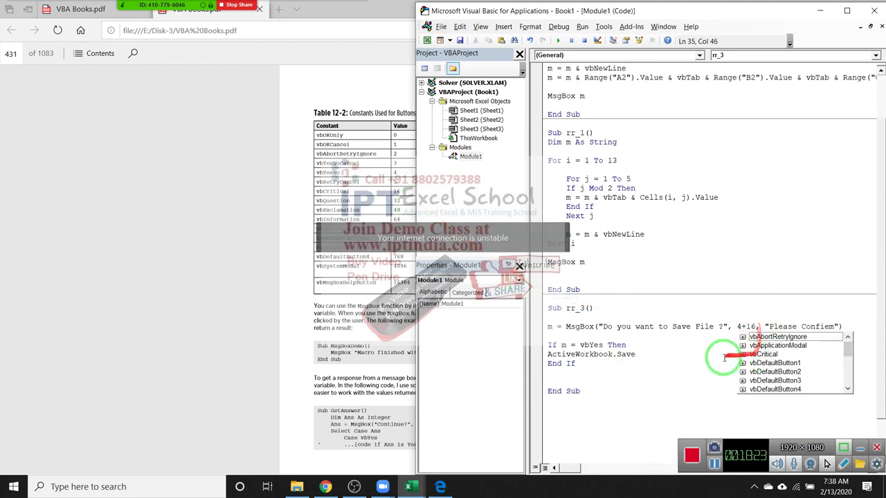
{"action": "left_click", "coordinate": [723, 336]}
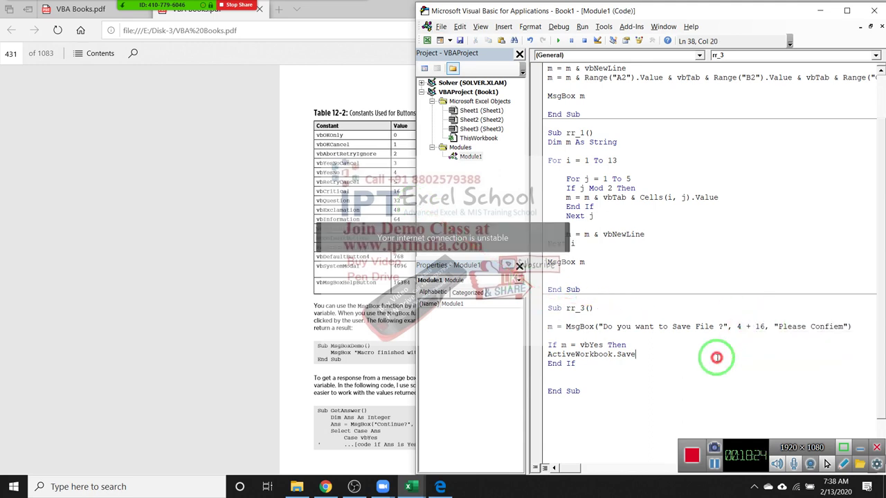
{"action": "left_click", "coordinate": [558, 41]}
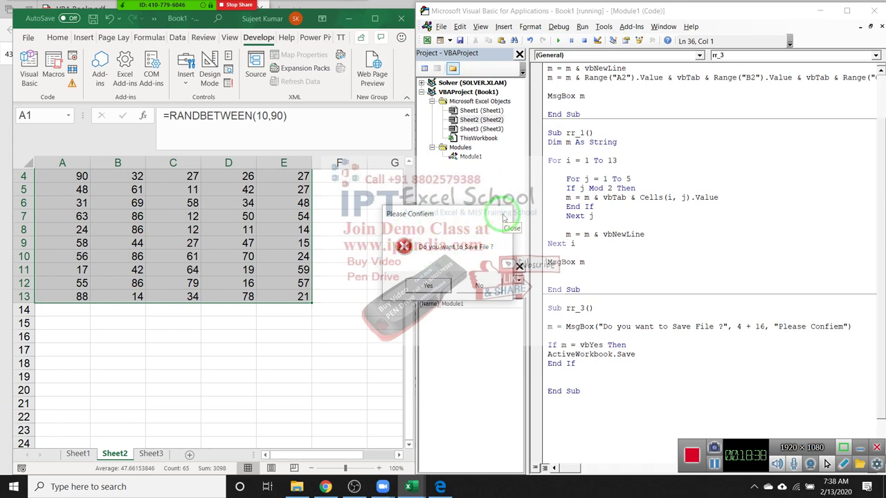
{"action": "left_click", "coordinate": [504, 218]}
{"action": "left_click", "coordinate": [753, 310]}
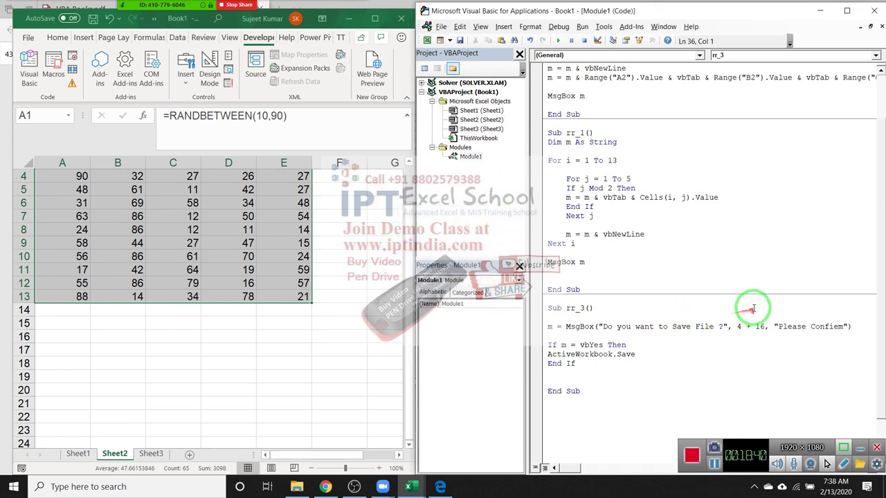
- Select the 16 in rr_3's MsgBox buttons argument
{"action": "key", "text": "alt+Tab"}
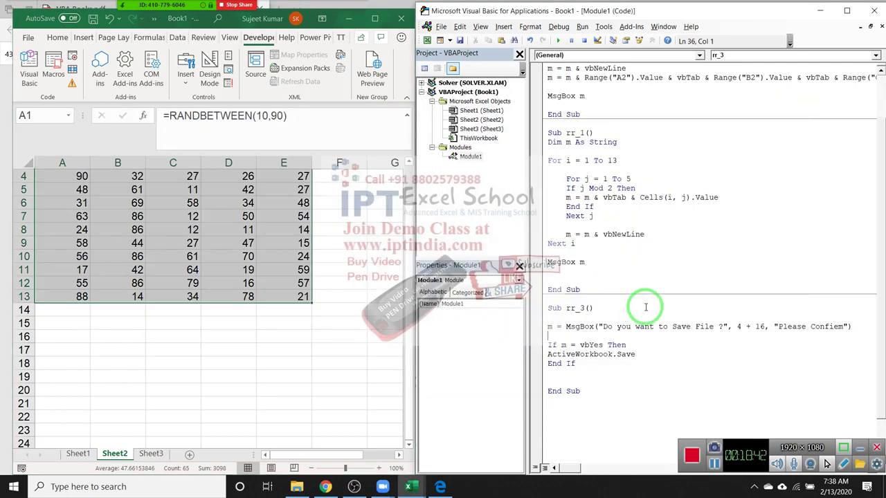
{"action": "left_click", "coordinate": [758, 327]}
{"action": "double_click", "coordinate": [759, 326]}
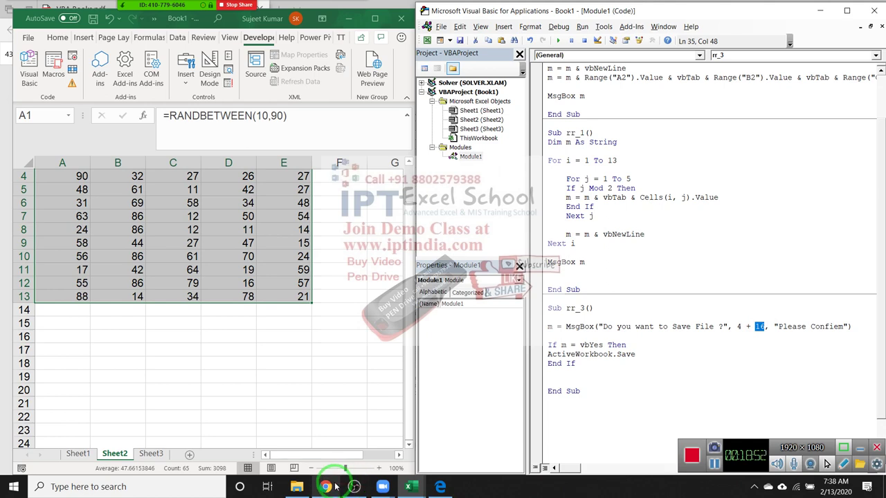
- Highlight vbQuestion's value 32 in Table 12-2, then return to the VBA editor
{"action": "left_click", "coordinate": [443, 489]}
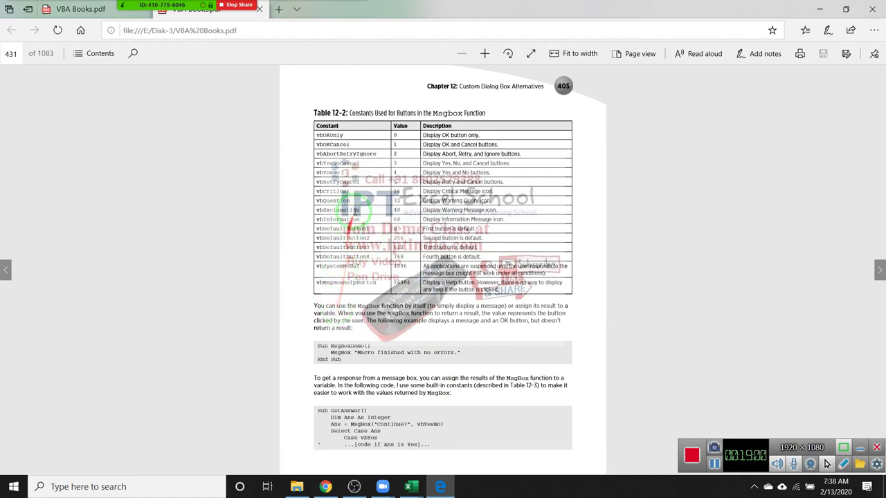
{"action": "double_click", "coordinate": [398, 200]}
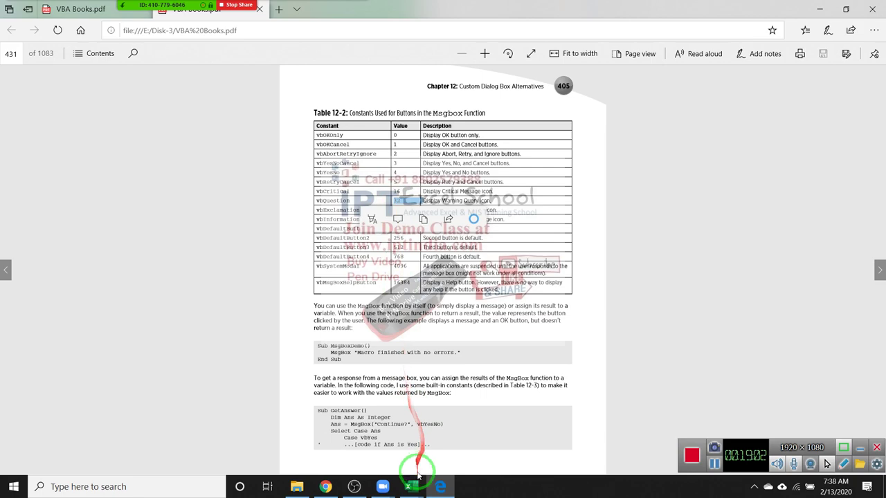
{"action": "mouse_move", "coordinate": [408, 484]}
{"action": "left_click", "coordinate": [456, 457]}
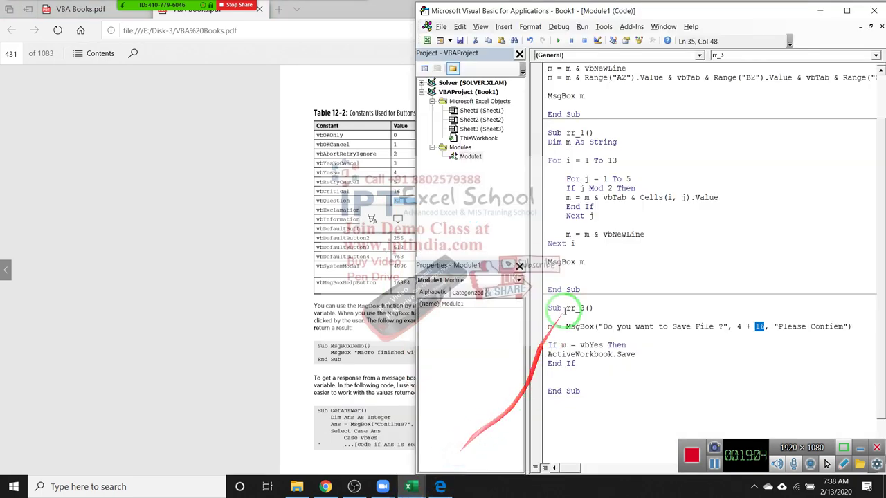
- Make the buttons argument 4 + 32, run rr_3, answer No, then return to the PDF
{"action": "type", "text": "32"}
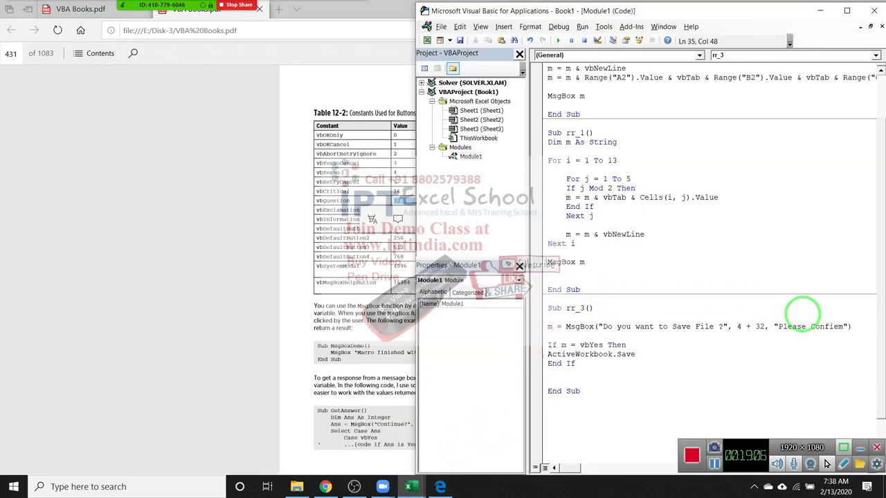
{"action": "left_click", "coordinate": [872, 363]}
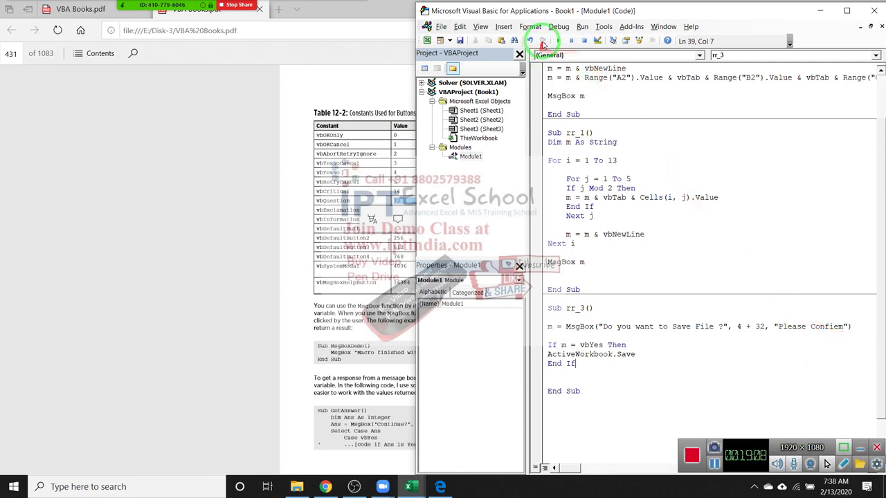
{"action": "left_click", "coordinate": [558, 40]}
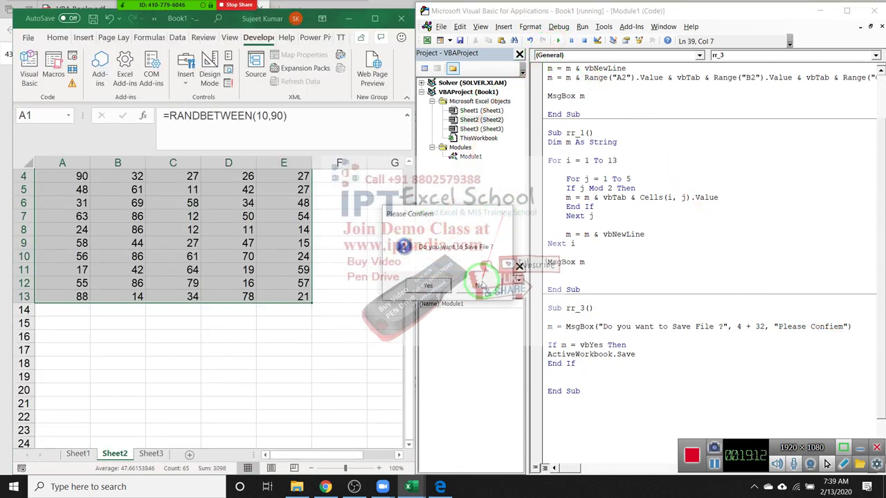
{"action": "left_click", "coordinate": [588, 291]}
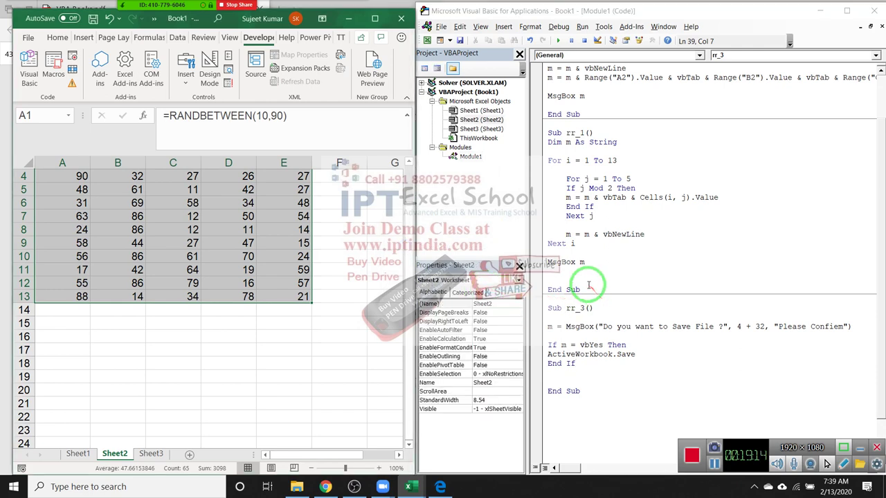
{"action": "key", "text": "alt+Tab"}
{"action": "left_click", "coordinate": [473, 219]}
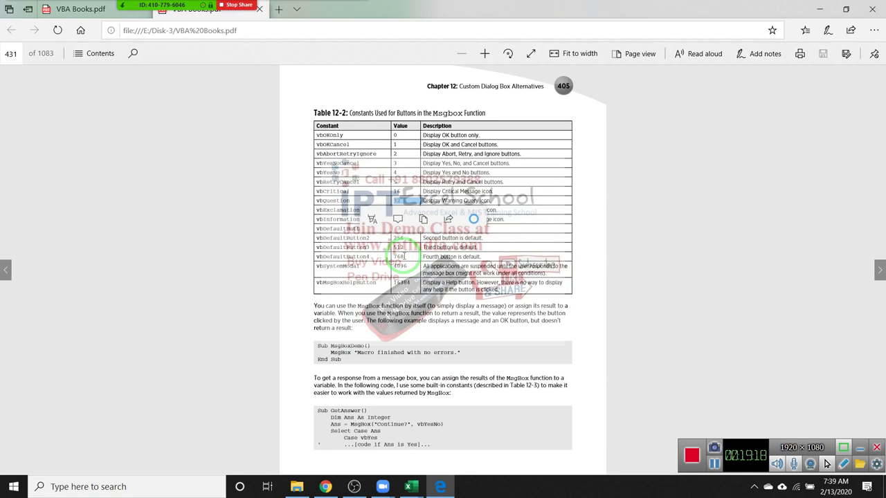
- Highlight the information icon value 64 in Table 12-2, then Alt+Tab back to Excel
{"action": "left_click", "coordinate": [399, 247]}
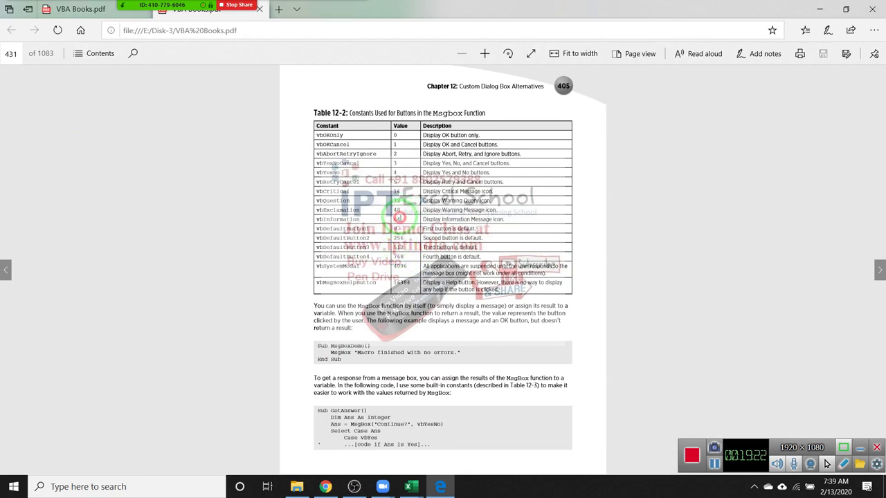
{"action": "double_click", "coordinate": [398, 219]}
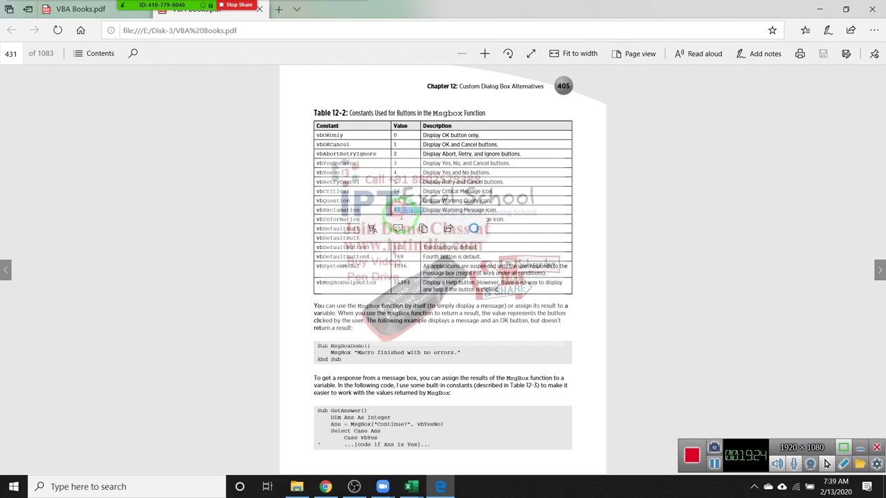
{"action": "key", "text": "alt+Tab"}
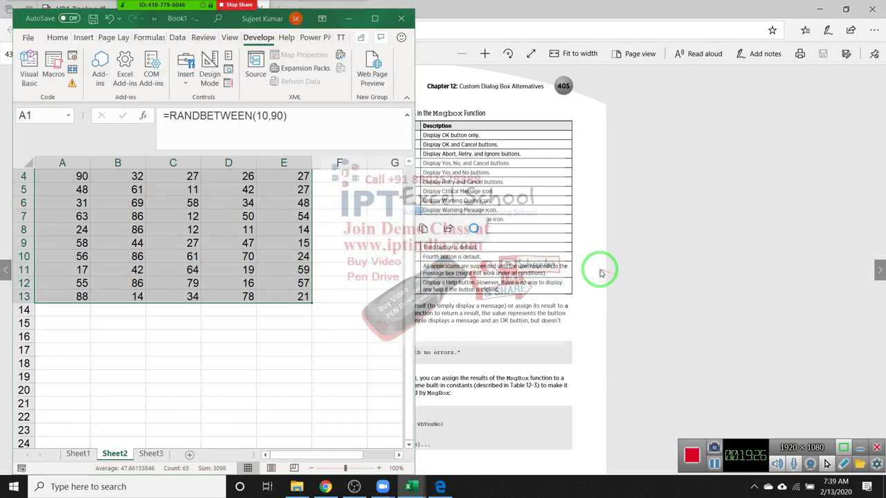
{"action": "key", "text": "alt+Tab"}
{"action": "key", "text": "alt+Tab"}
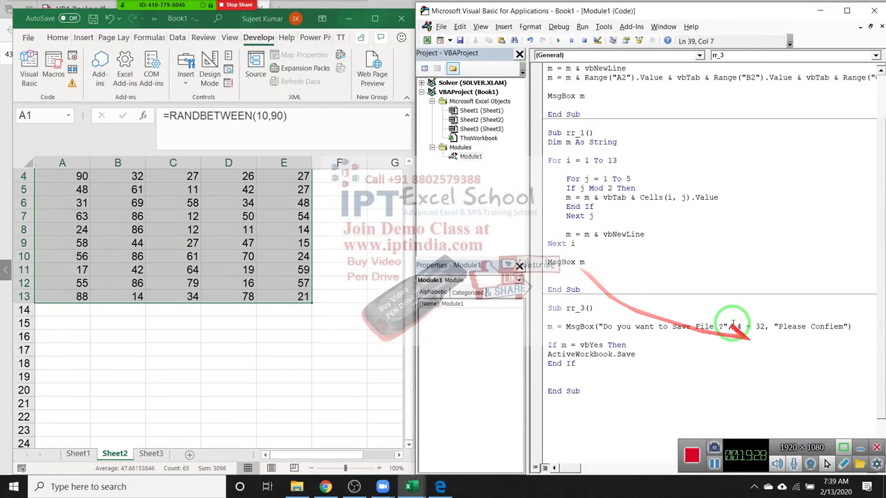
- Change the MsgBox buttons argument from 4 + 32 to 4 + 48 and run rr_3, answering No
{"action": "left_click", "coordinate": [755, 325]}
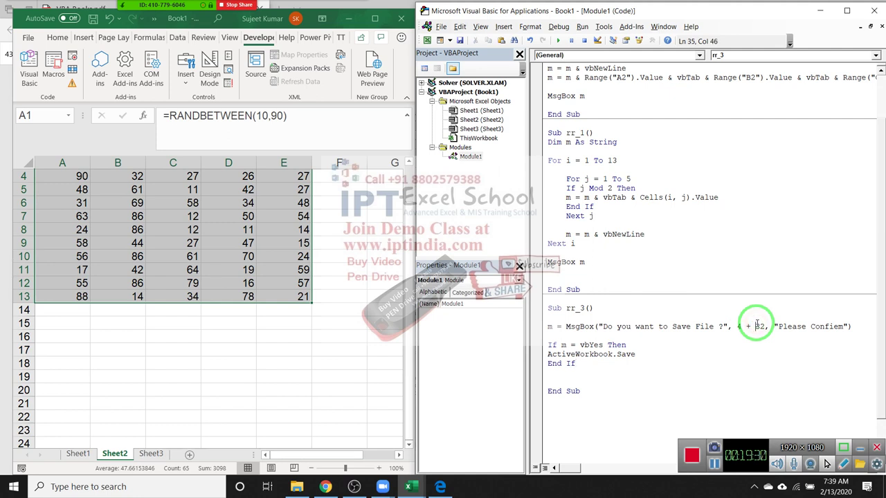
{"action": "type", "text": "48"}
{"action": "left_click", "coordinate": [734, 362]}
{"action": "left_click", "coordinate": [558, 41]}
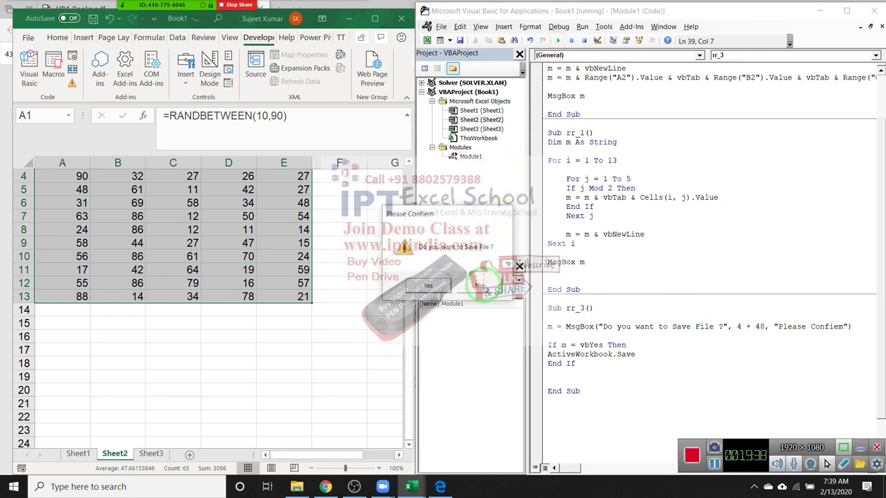
{"action": "left_click", "coordinate": [482, 285]}
- Select the vbYes constant in the If line to look it up in the VBA book PDF
{"action": "left_click", "coordinate": [635, 327]}
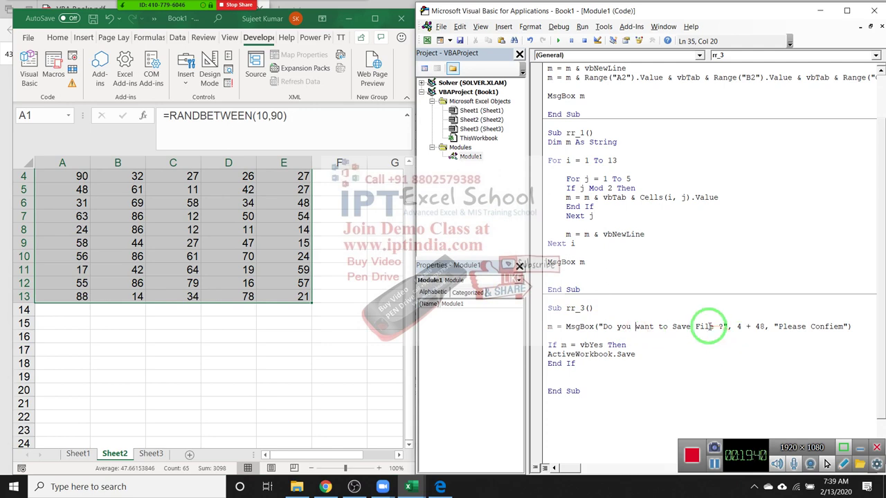
{"action": "left_click_drag", "start_coordinate": [580, 345], "coordinate": [597, 345]}
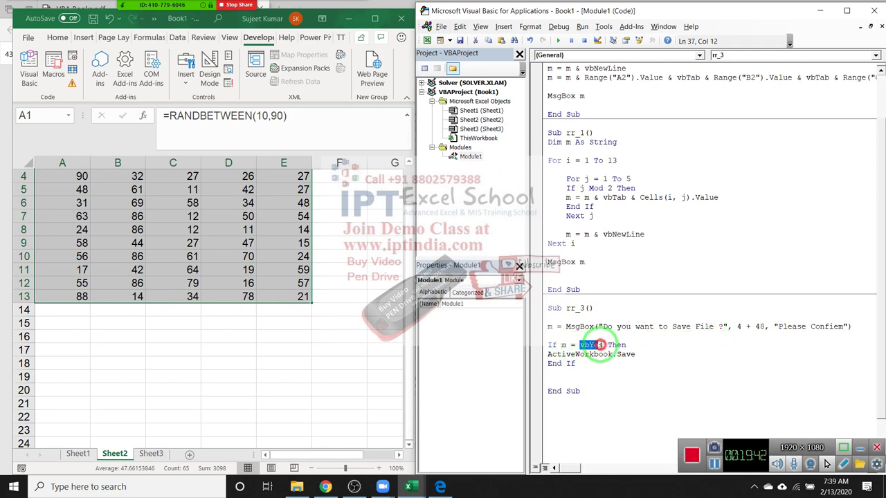
{"action": "left_click", "coordinate": [440, 487]}
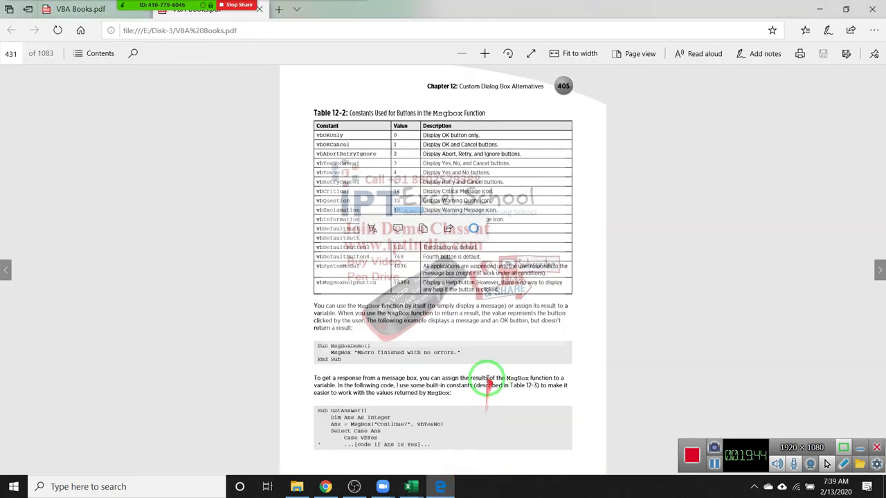
- Scroll the PDF to Table 12-3, MsgBox return values, confirming vbYes equals 6
{"action": "scroll", "coordinate": [491, 380], "scroll_direction": "down", "scroll_amount": 2}
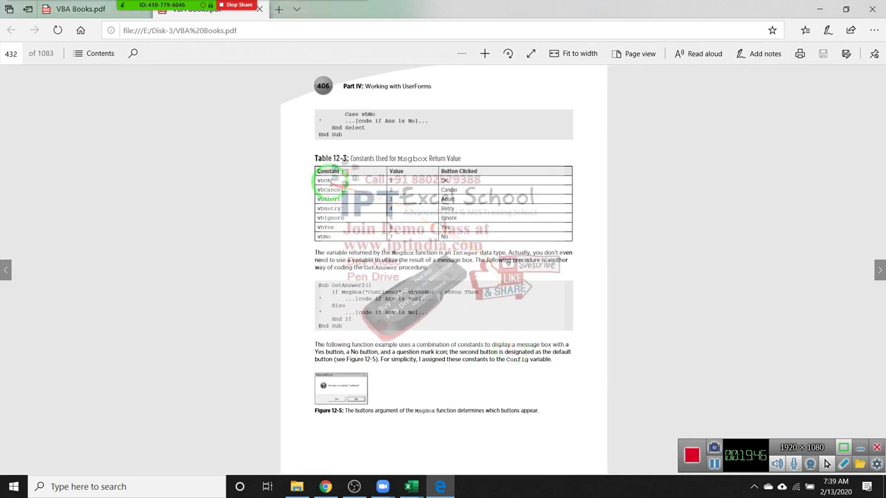
{"action": "left_click", "coordinate": [296, 261]}
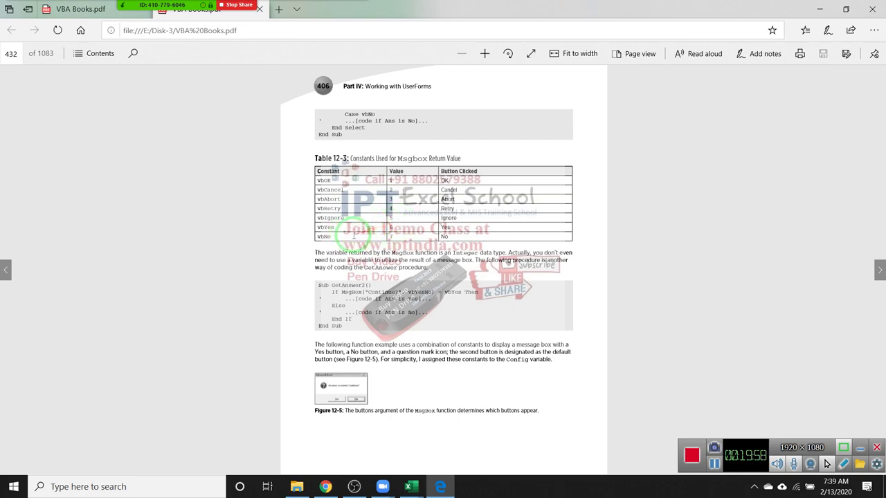
{"action": "key", "text": "alt+Tab"}
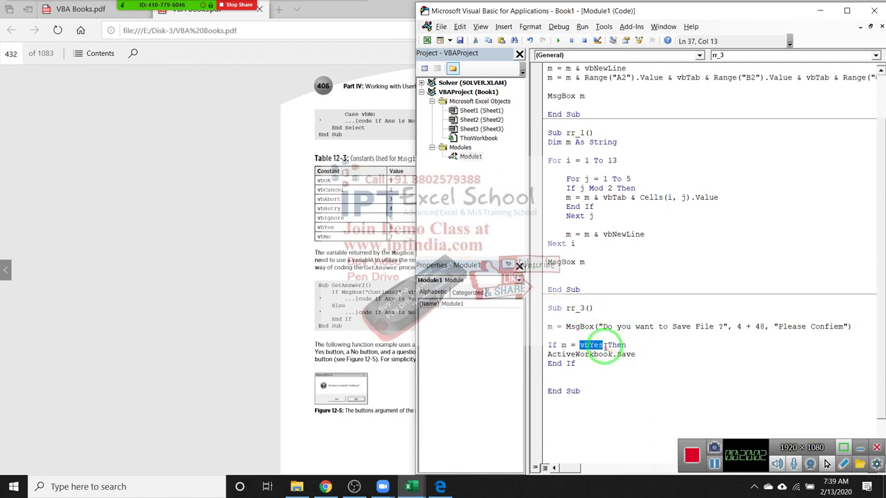
- Replace vbYes with 6 so the line reads 'If m = 6 Then'
{"action": "type", "text": "7"}
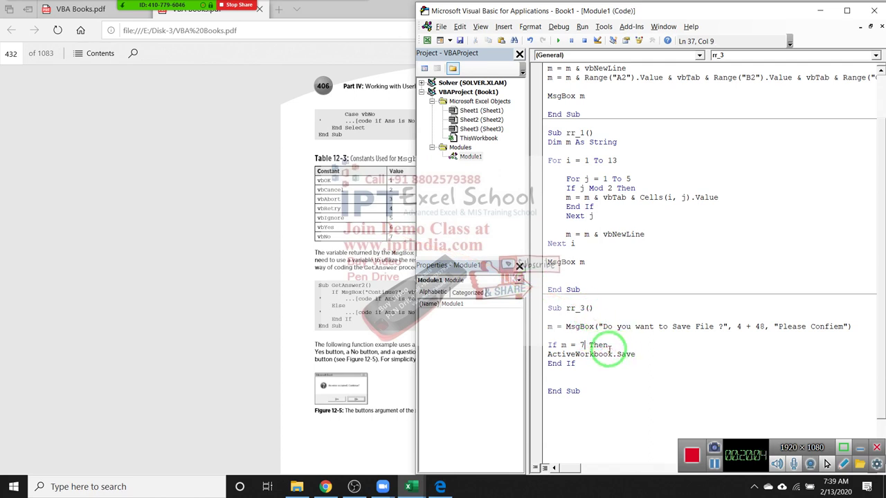
{"action": "key", "text": "BackSpace"}
{"action": "type", "text": "6"}
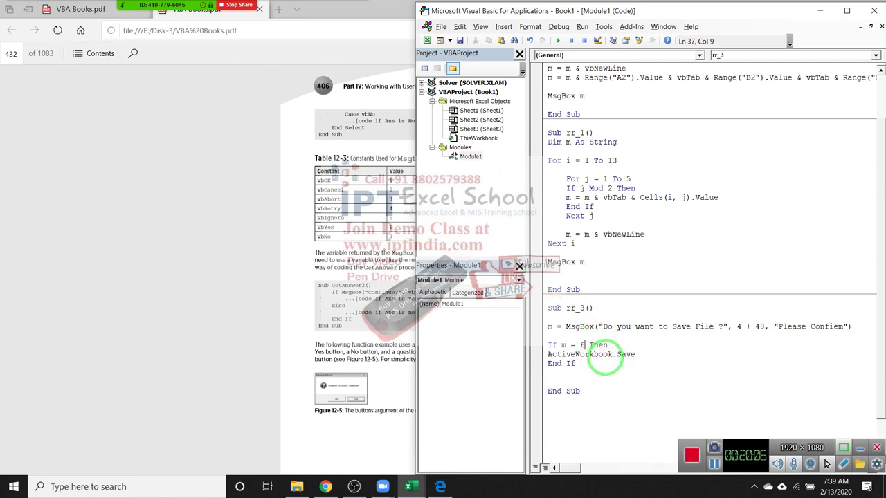
{"action": "left_click", "coordinate": [603, 355]}
{"action": "double_click", "coordinate": [565, 344]}
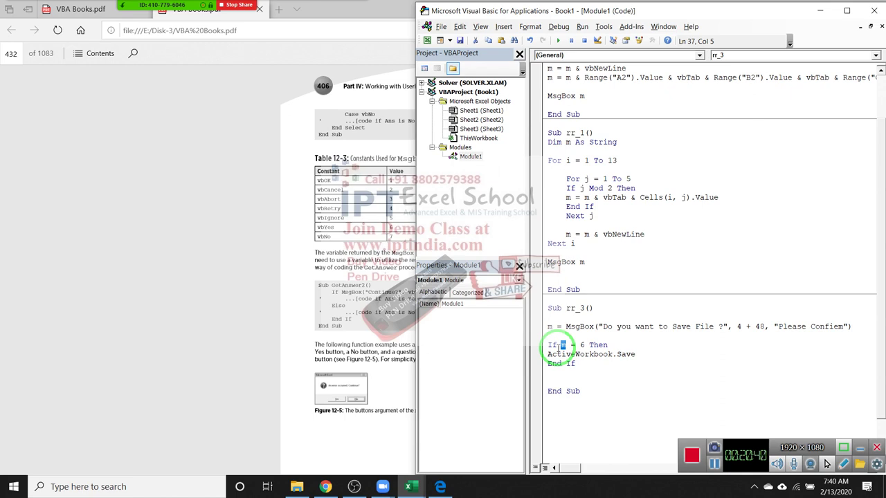
- Declare 'Dim m As Integer' on the line under Sub rr_3()
{"action": "left_click", "coordinate": [559, 317]}
{"action": "type", "text": "im m as in"}
{"action": "key", "text": "Tab"}
{"action": "left_click", "coordinate": [638, 345]}
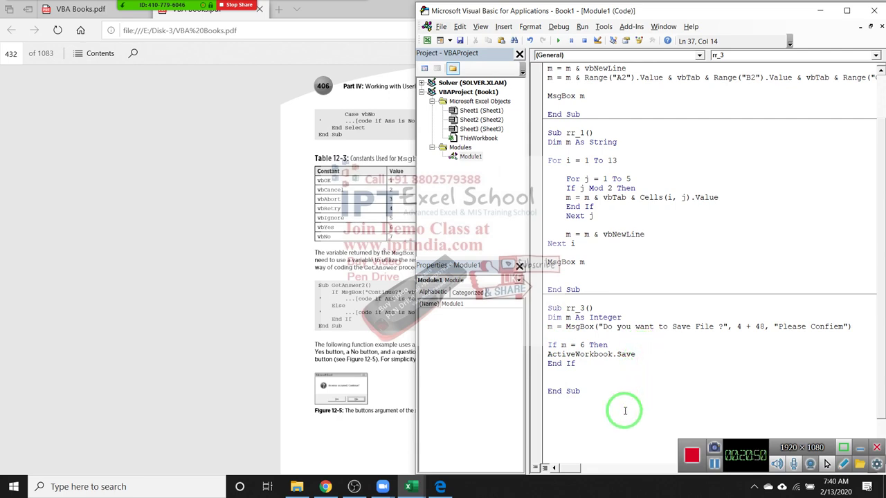
{"action": "left_click", "coordinate": [324, 488]}
{"action": "left_click", "coordinate": [447, 15]}
{"action": "left_click", "coordinate": [47, 97]}
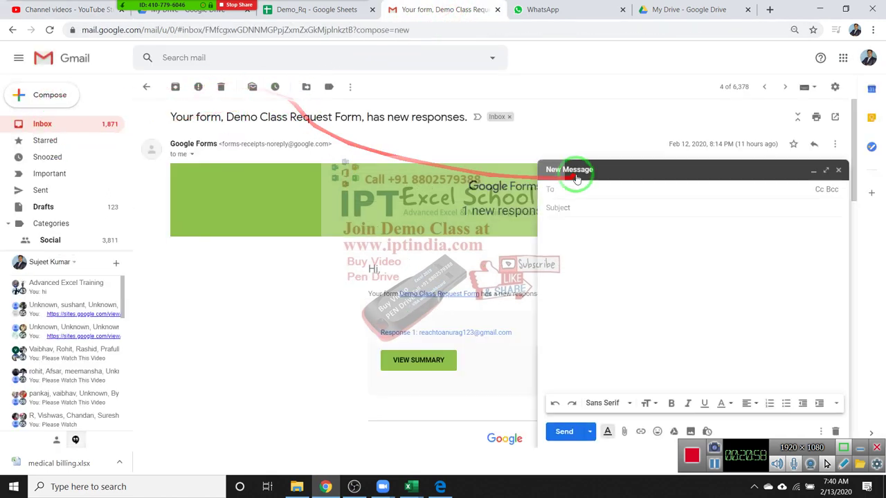
{"action": "type", "text": "b"}
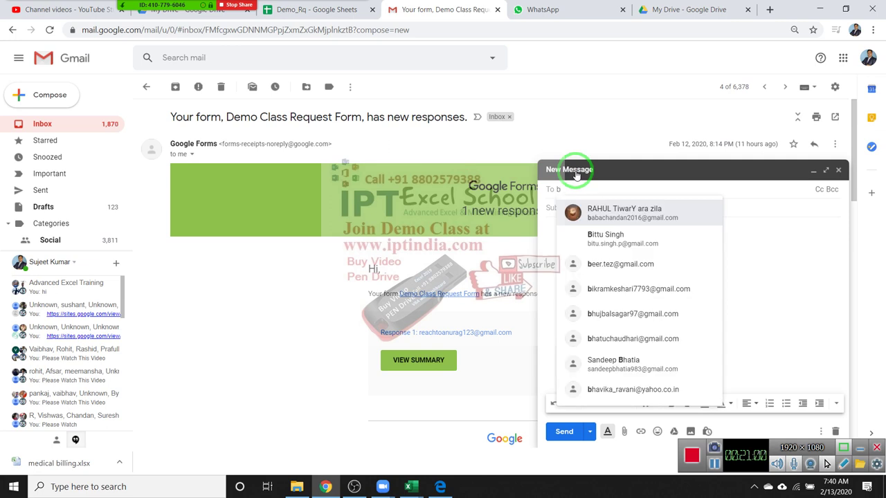
{"action": "type", "text": "i"}
{"action": "left_click", "coordinate": [609, 212]}
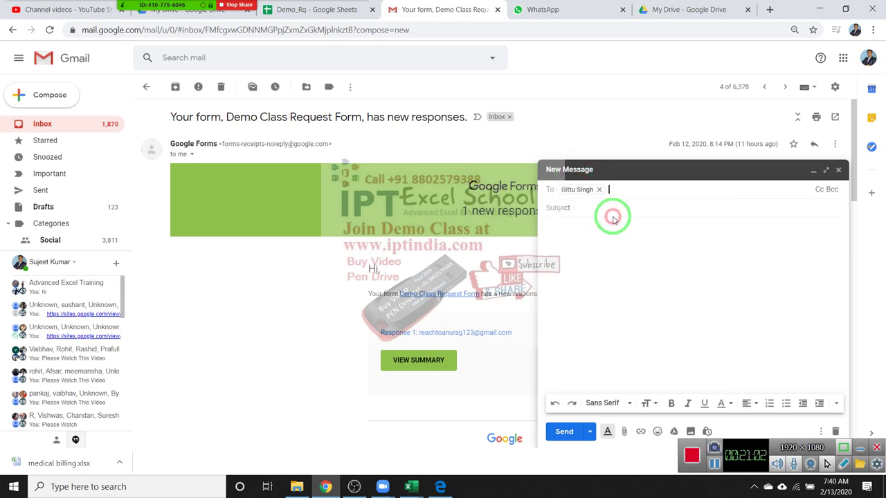
{"action": "type", "text": "Book"}
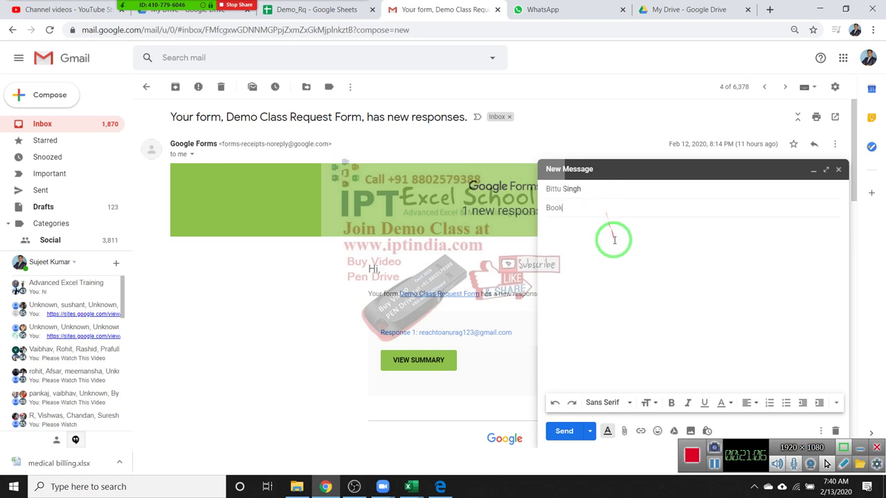
{"action": "left_click", "coordinate": [625, 431]}
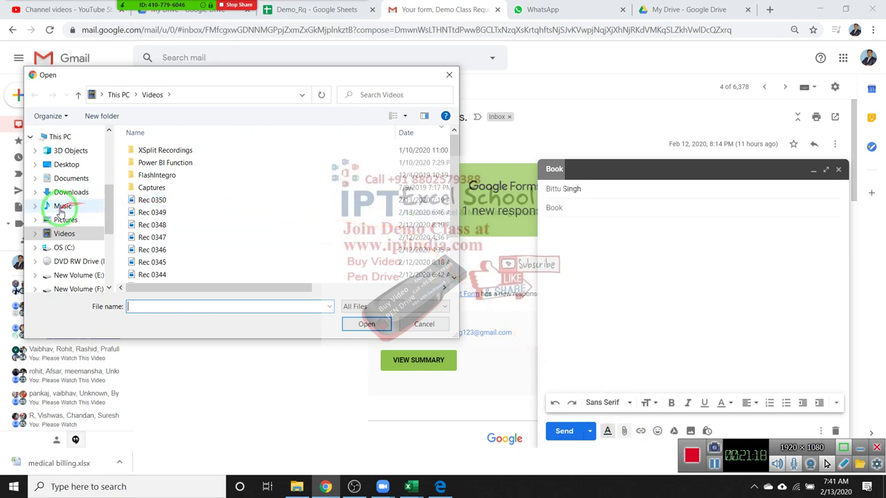
{"action": "left_click", "coordinate": [415, 328]}
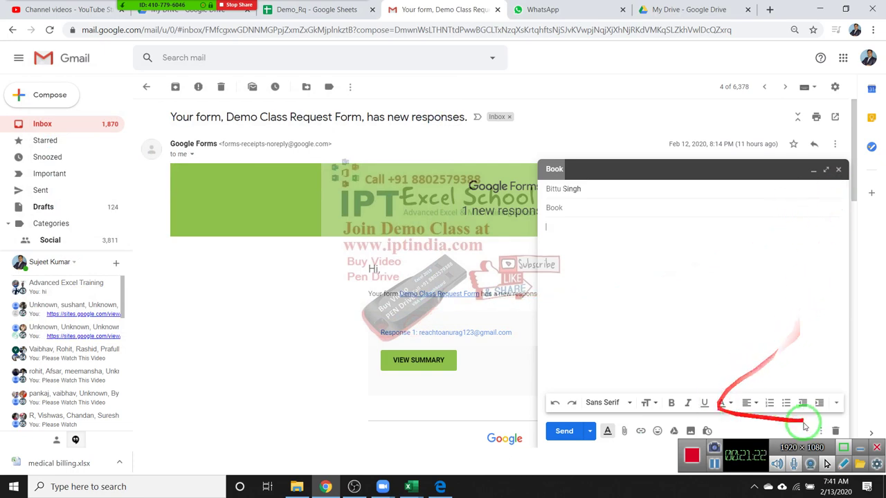
{"action": "left_click", "coordinate": [835, 431]}
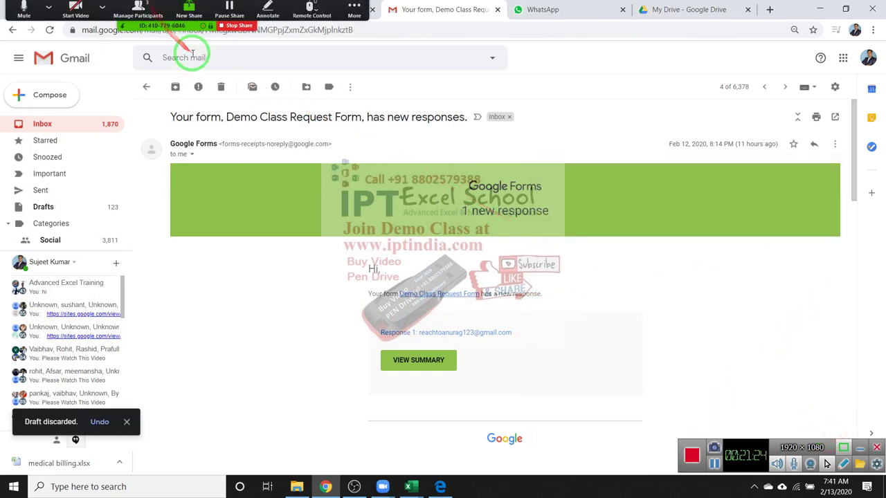
- Open the Advanced Excel Class Link conversation from Sent mail
{"action": "left_click", "coordinate": [60, 189]}
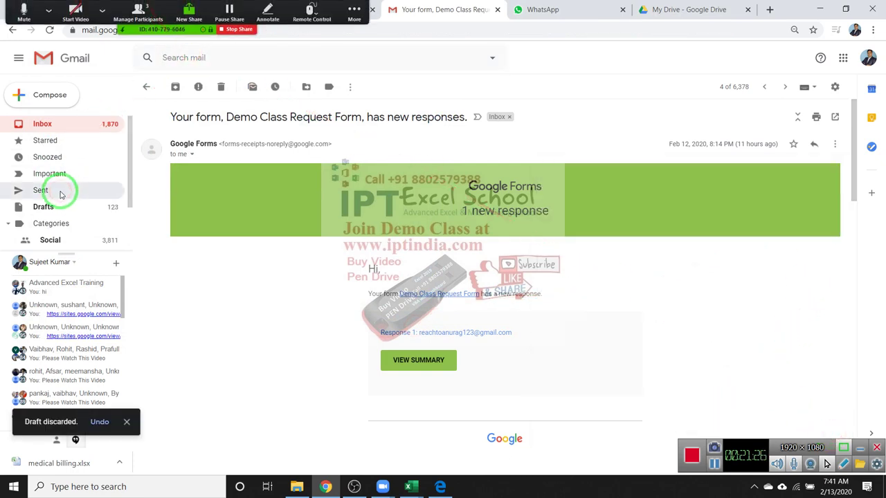
{"action": "scroll", "coordinate": [292, 152], "scroll_direction": "up", "scroll_amount": 6}
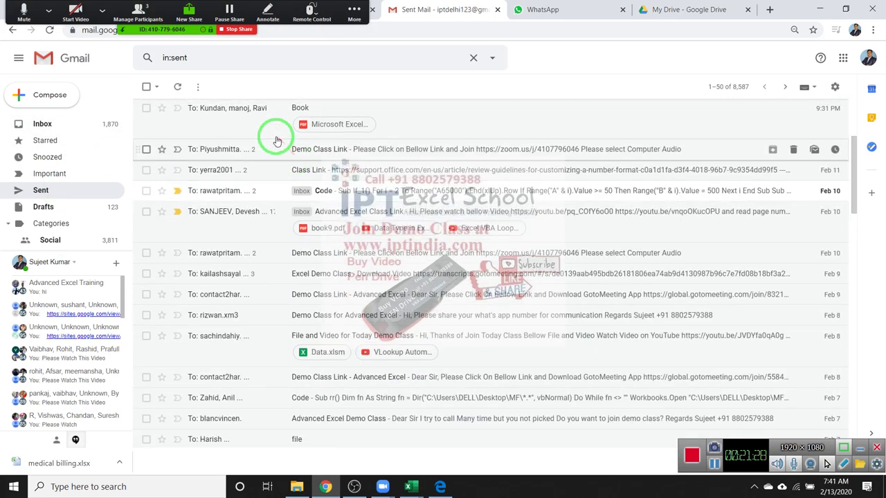
{"action": "scroll", "coordinate": [274, 139], "scroll_direction": "up", "scroll_amount": 2}
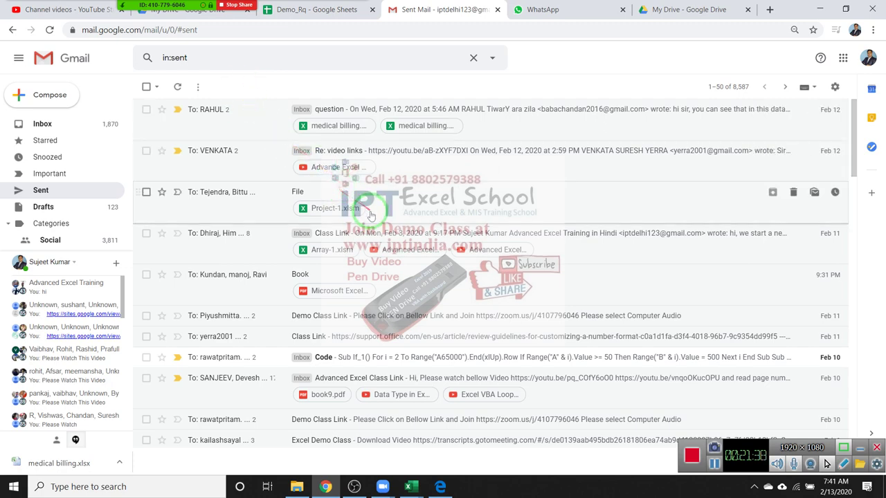
{"action": "scroll", "coordinate": [376, 256], "scroll_direction": "down", "scroll_amount": 1}
{"action": "scroll", "coordinate": [376, 257], "scroll_direction": "down", "scroll_amount": 1}
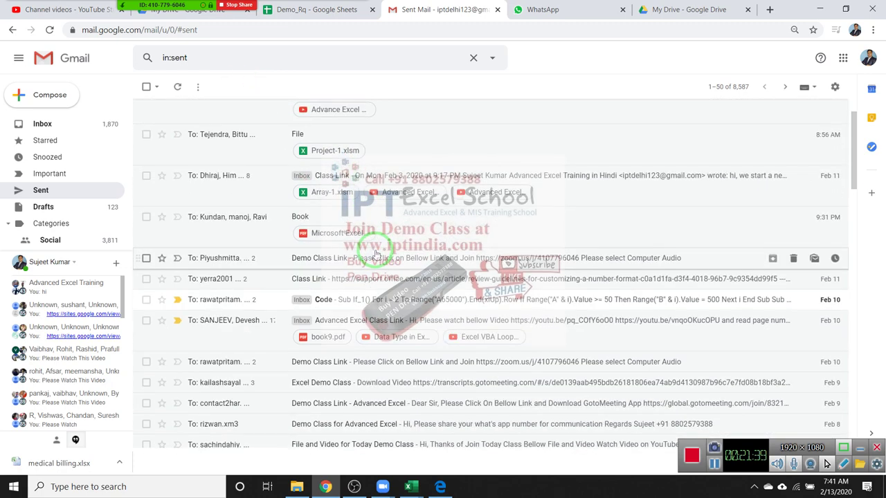
{"action": "left_click", "coordinate": [283, 340]}
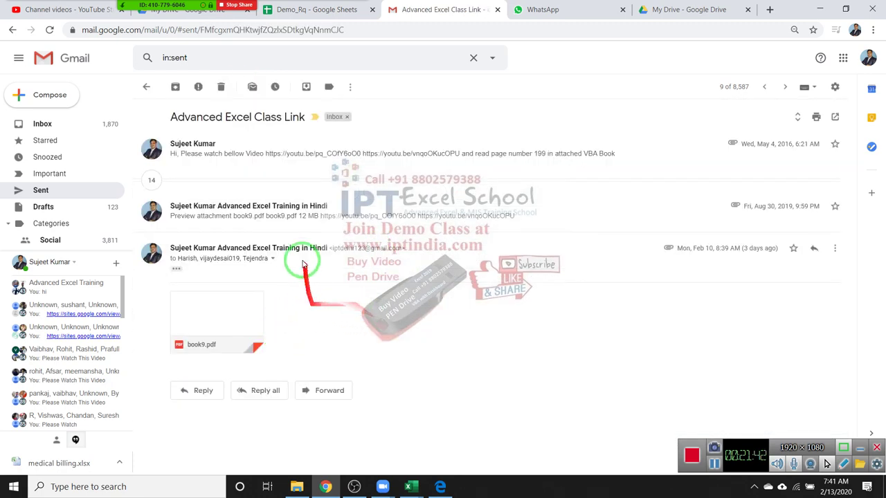
- Forward the message with book9.pdf to a contact chosen from autocomplete and send it
{"action": "left_click", "coordinate": [828, 256]}
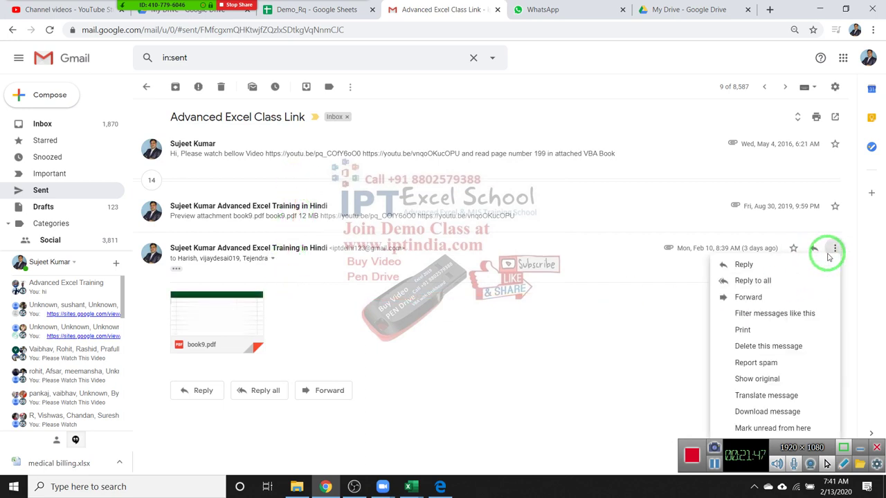
{"action": "left_click", "coordinate": [768, 297]}
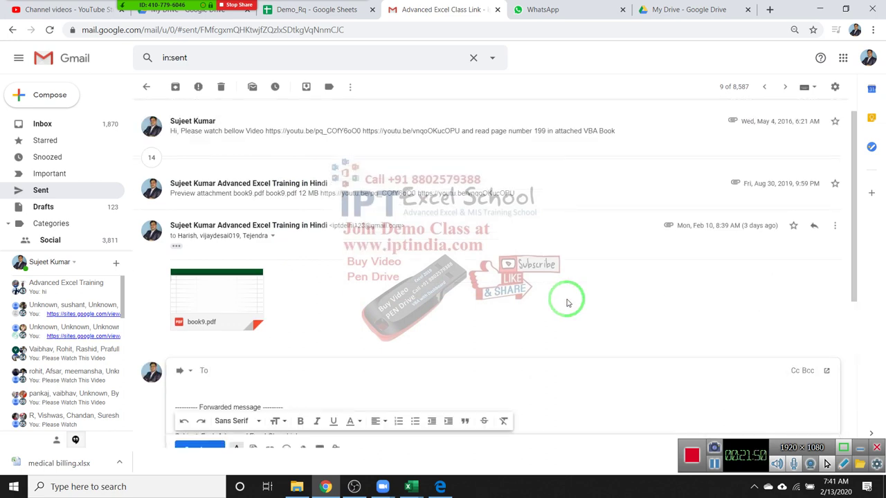
{"action": "type", "text": "bit"}
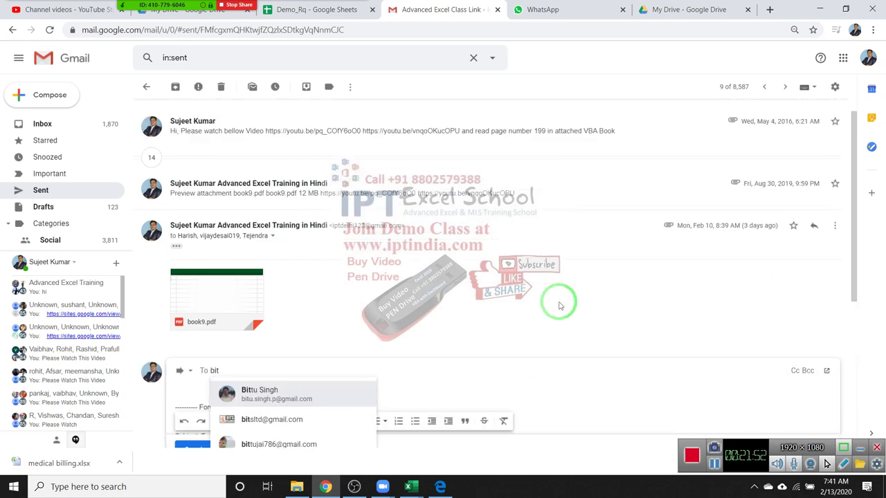
{"action": "left_click", "coordinate": [307, 391]}
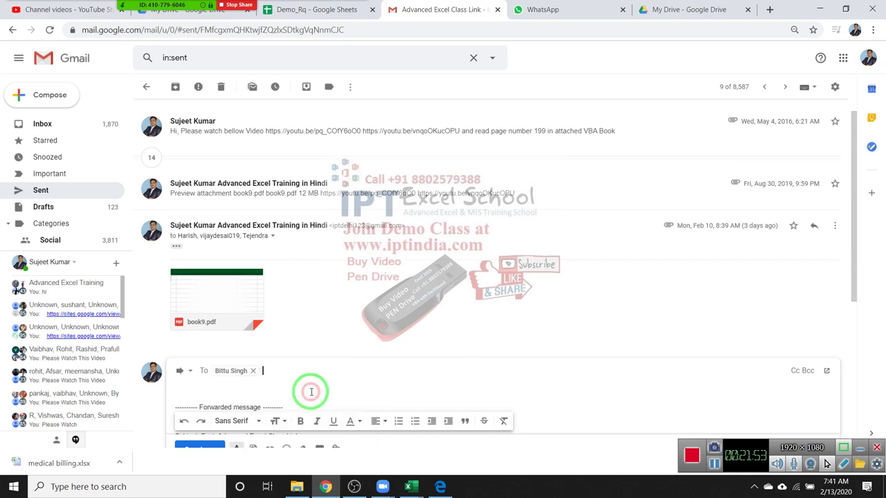
{"action": "scroll", "coordinate": [213, 408], "scroll_direction": "down", "scroll_amount": 2}
{"action": "left_click", "coordinate": [198, 413]}
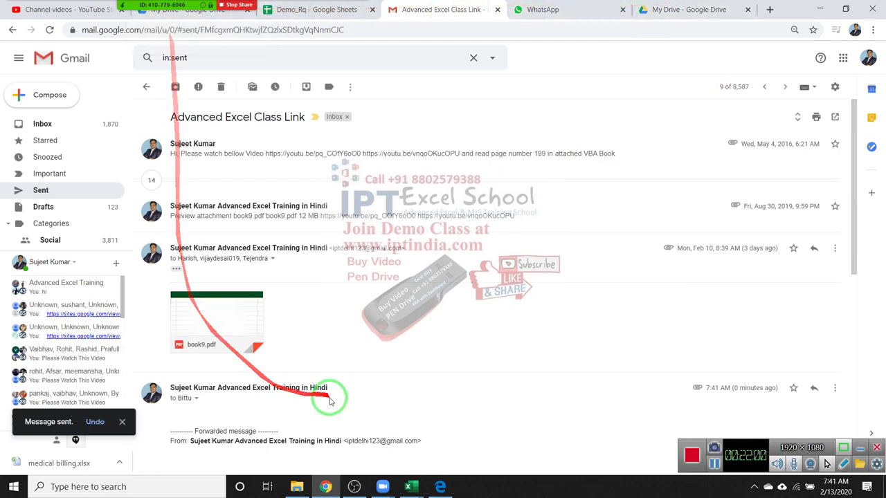
{"action": "left_click", "coordinate": [436, 486]}
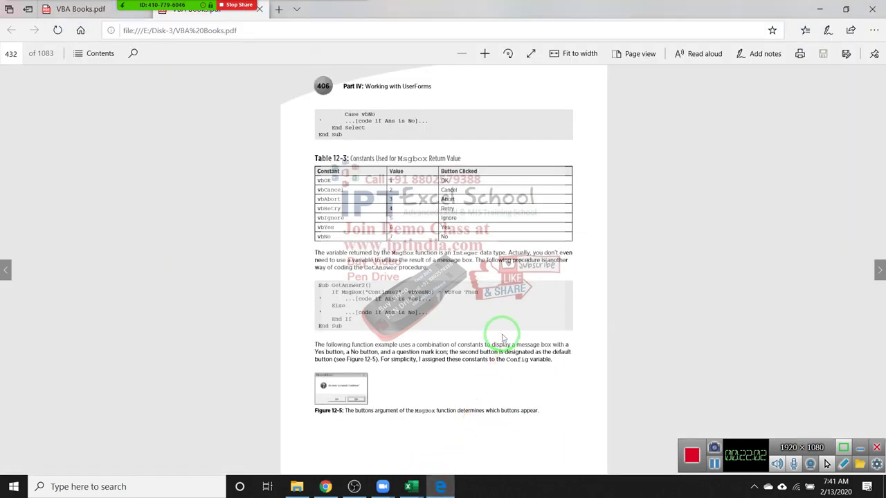
- Scroll back to the VBA InputBox function page and select its syntax and argument descriptions
{"action": "scroll", "coordinate": [504, 338], "scroll_direction": "up", "scroll_amount": 2}
{"action": "scroll", "coordinate": [503, 337], "scroll_direction": "up", "scroll_amount": 1}
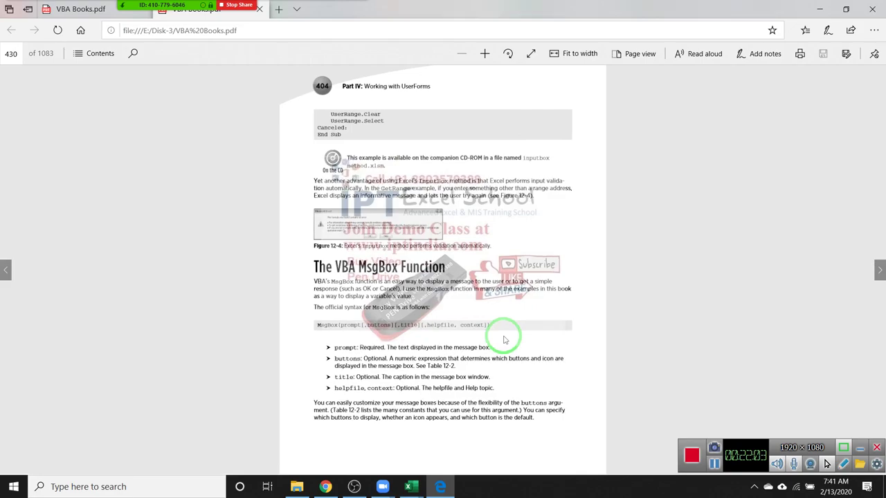
{"action": "scroll", "coordinate": [503, 338], "scroll_direction": "up", "scroll_amount": 1}
{"action": "scroll", "coordinate": [503, 340], "scroll_direction": "up", "scroll_amount": 1}
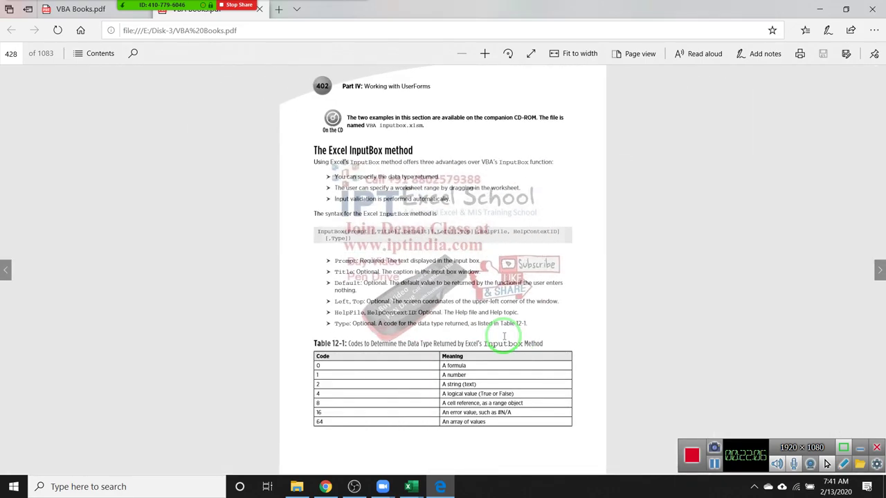
{"action": "scroll", "coordinate": [503, 339], "scroll_direction": "up", "scroll_amount": 1}
{"action": "scroll", "coordinate": [504, 340], "scroll_direction": "up", "scroll_amount": 1}
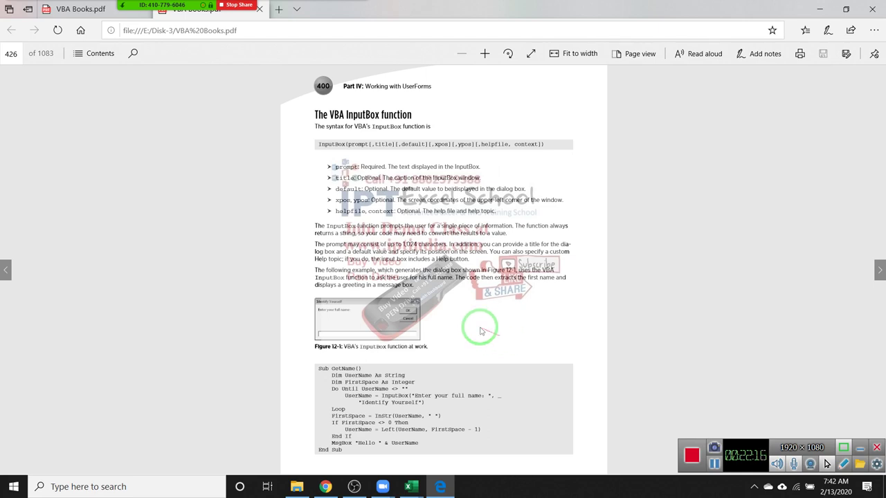
{"action": "double_click", "coordinate": [319, 145]}
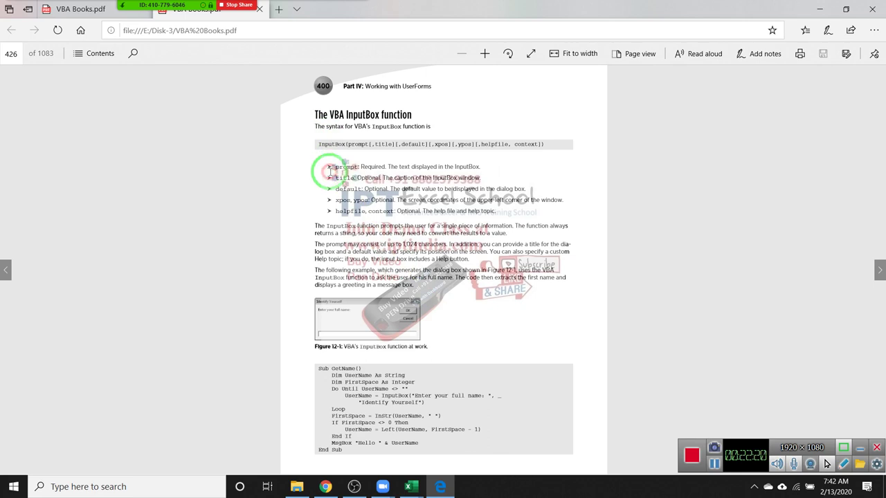
{"action": "left_click", "coordinate": [329, 201]}
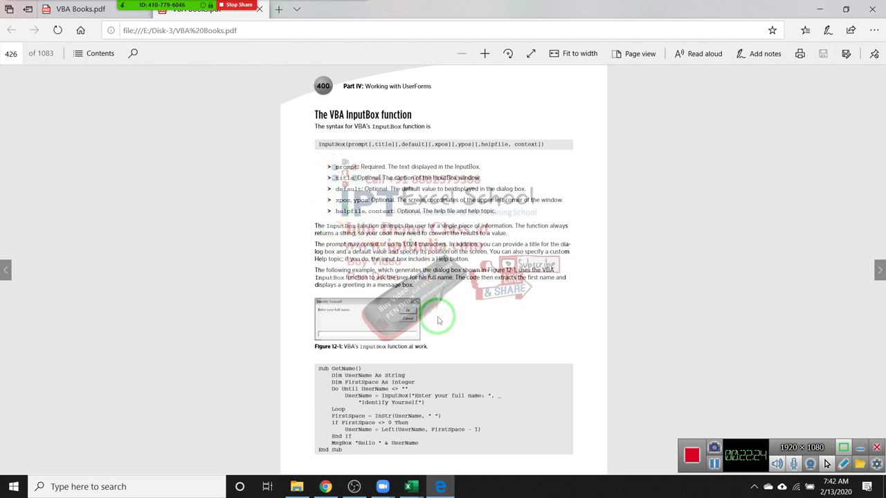
{"action": "mouse_move", "coordinate": [435, 316]}
{"action": "left_mouse_down"}
{"action": "mouse_move", "coordinate": [346, 161]}
{"action": "mouse_move", "coordinate": [380, 218]}
{"action": "left_mouse_up"}
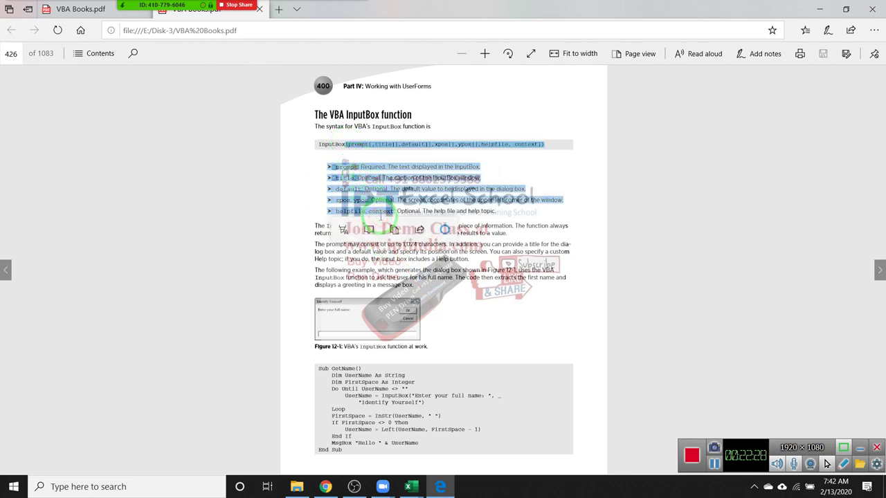
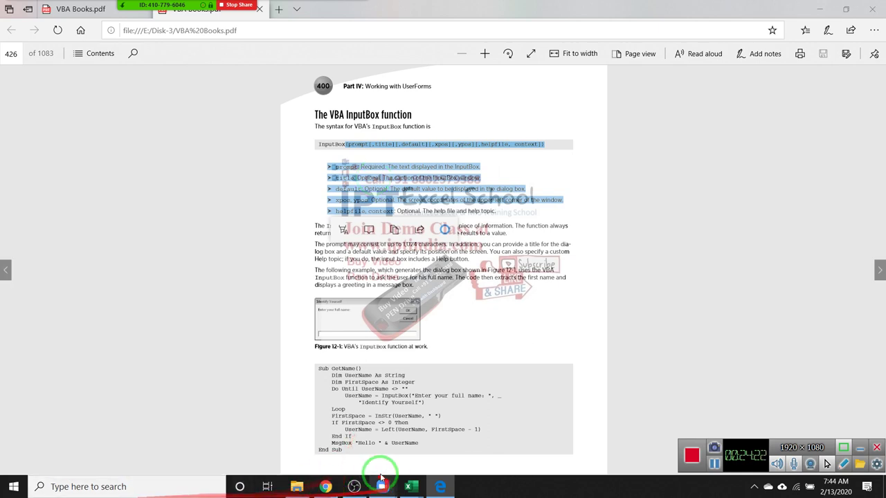
- Switch to the Book1 Excel workbook holding the =RANDBETWEEN(10,90) numbers on Sheet2
{"action": "mouse_move", "coordinate": [421, 492]}
{"action": "left_click", "coordinate": [391, 443]}
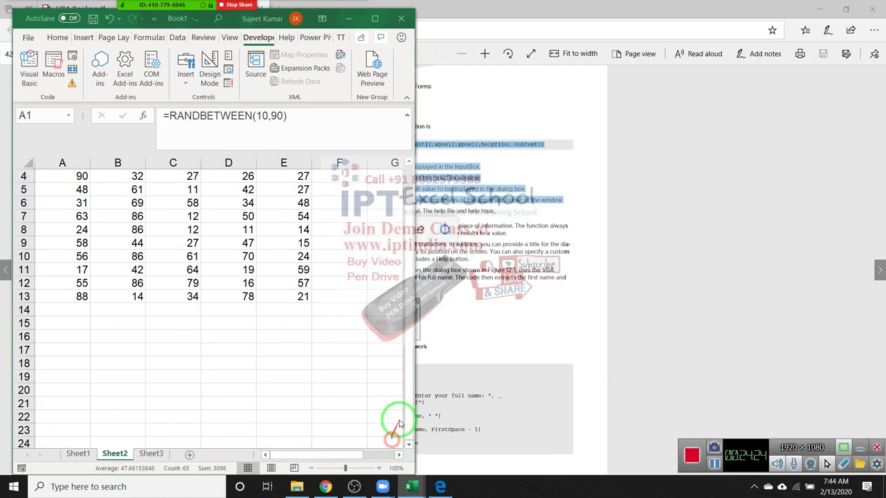
- Cancel closing Book1 so it stays unsaved, select cell E16, then return to the InputBox page of VBA Books.pdf
{"action": "left_click", "coordinate": [401, 18]}
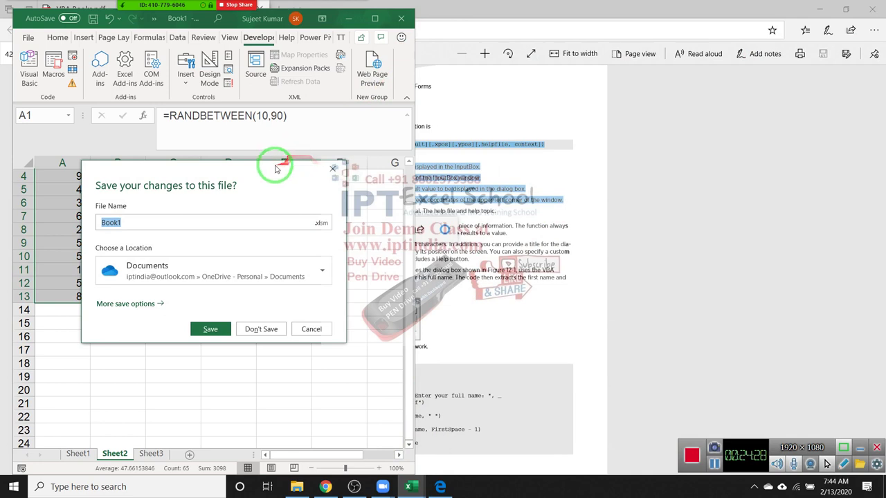
{"action": "key", "text": "Escape"}
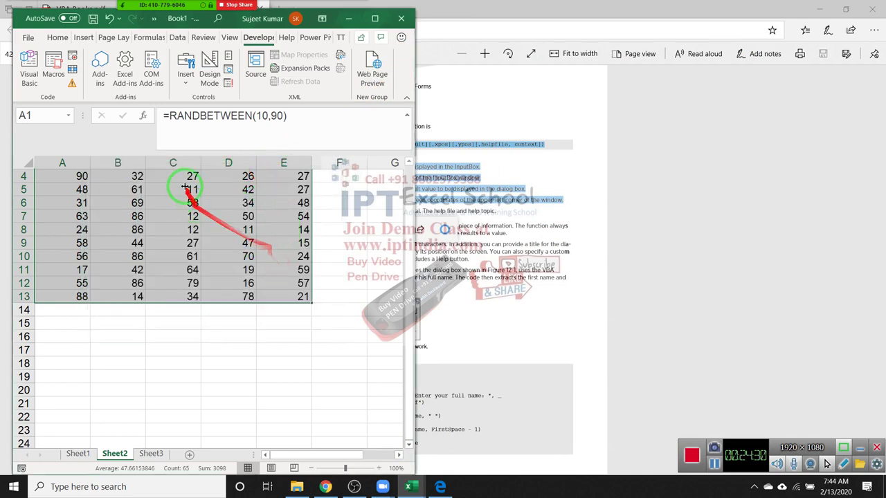
{"action": "left_click", "coordinate": [207, 348]}
{"action": "left_click", "coordinate": [242, 336]}
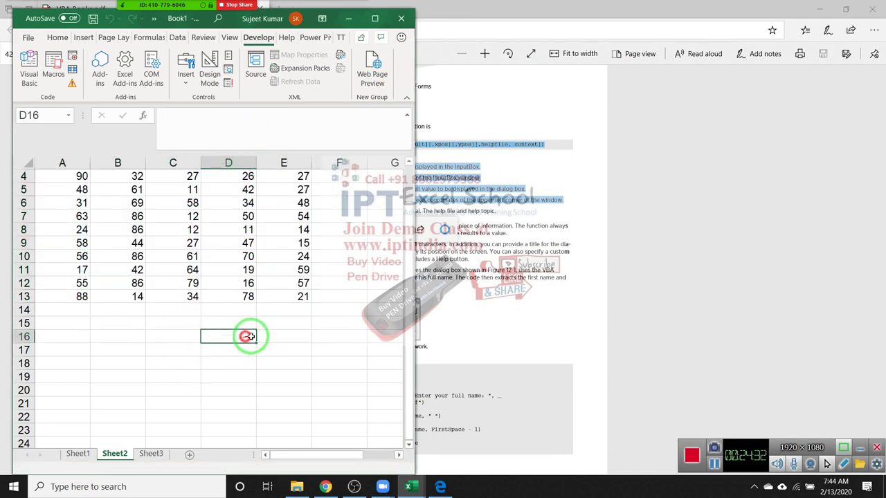
{"action": "left_click", "coordinate": [288, 336]}
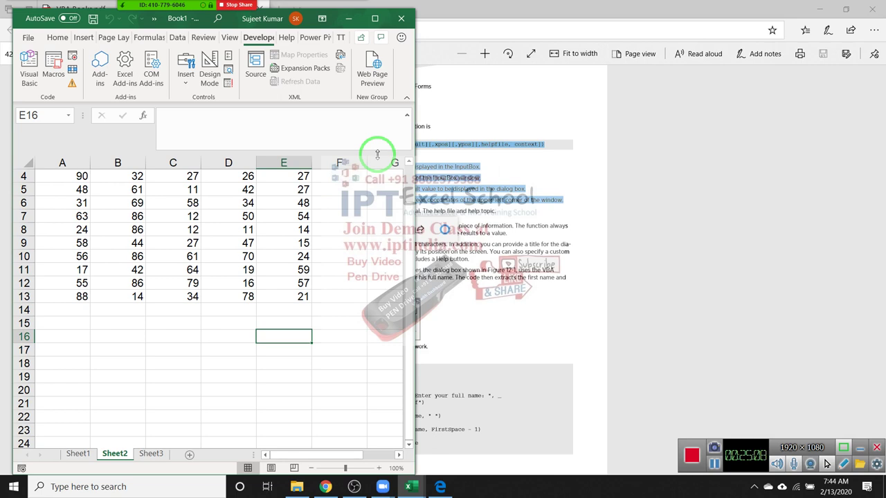
{"action": "left_click_drag", "start_coordinate": [423, 62], "coordinate": [389, 144]}
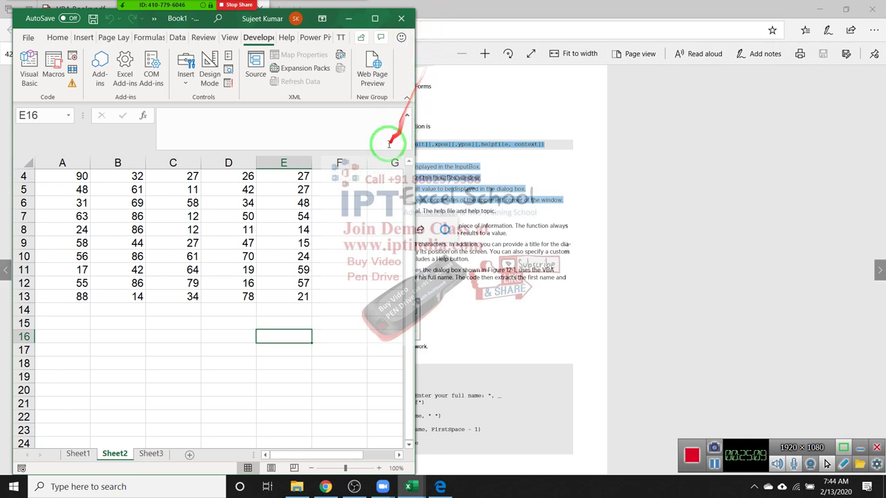
{"action": "left_click", "coordinate": [488, 159]}
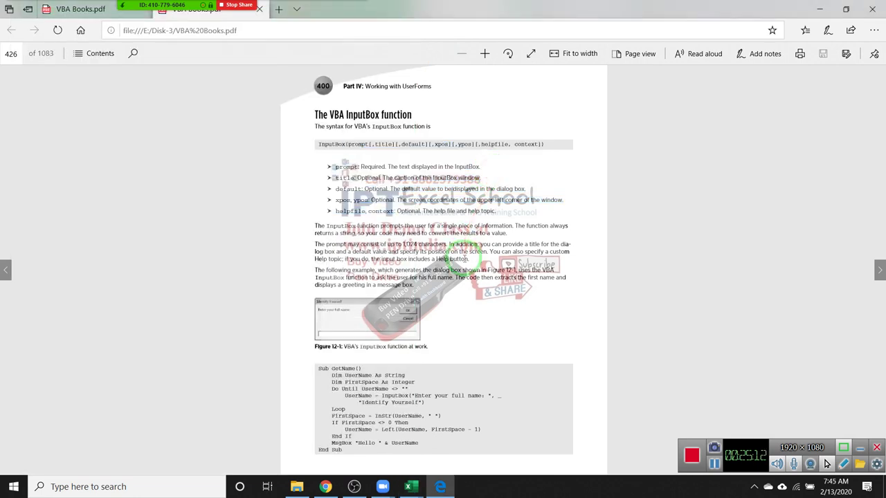
- Highlight the InputBox syntax line, the Figure 12-1 example and the default argument on the page
{"action": "left_click_drag", "start_coordinate": [516, 47], "coordinate": [378, 310]}
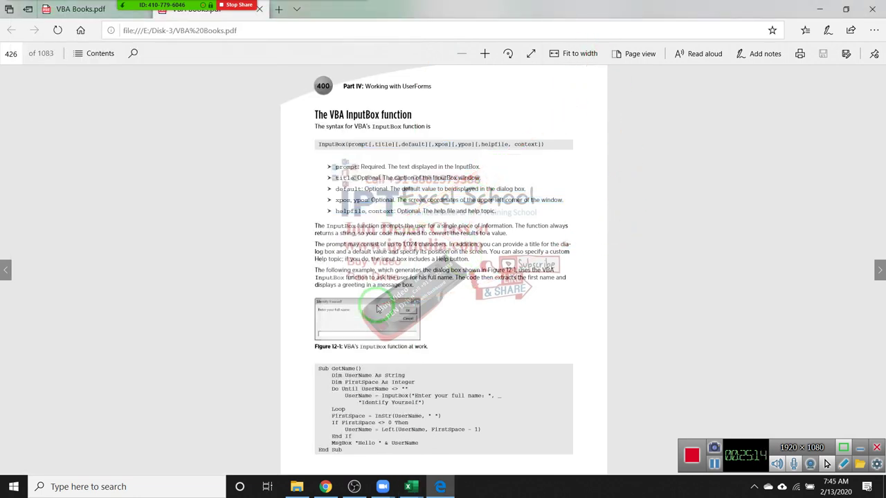
{"action": "left_click_drag", "start_coordinate": [374, 294], "coordinate": [341, 305]}
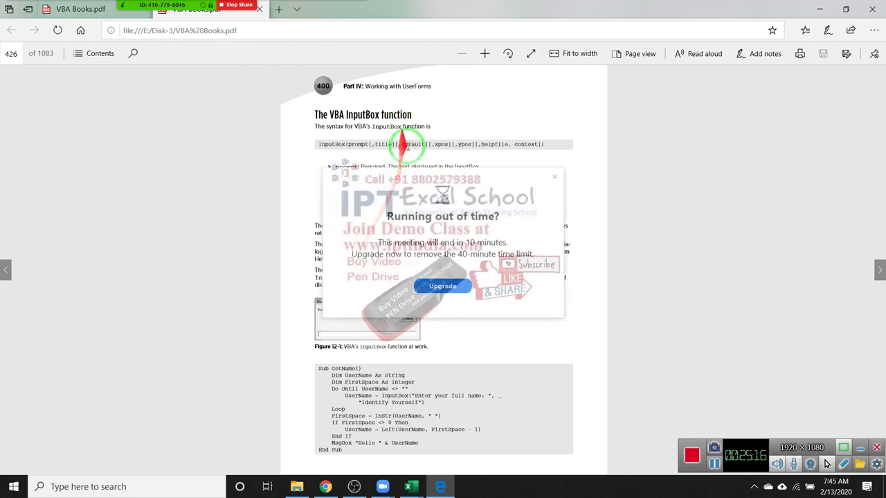
{"action": "mouse_move", "coordinate": [501, 238]}
{"action": "left_mouse_down"}
{"action": "mouse_move", "coordinate": [537, 207]}
{"action": "mouse_move", "coordinate": [504, 296]}
{"action": "left_mouse_up"}
- Move two pages ahead to the Excel InputBox method and select words in Table 12-1's rows
{"action": "key", "text": "Right"}
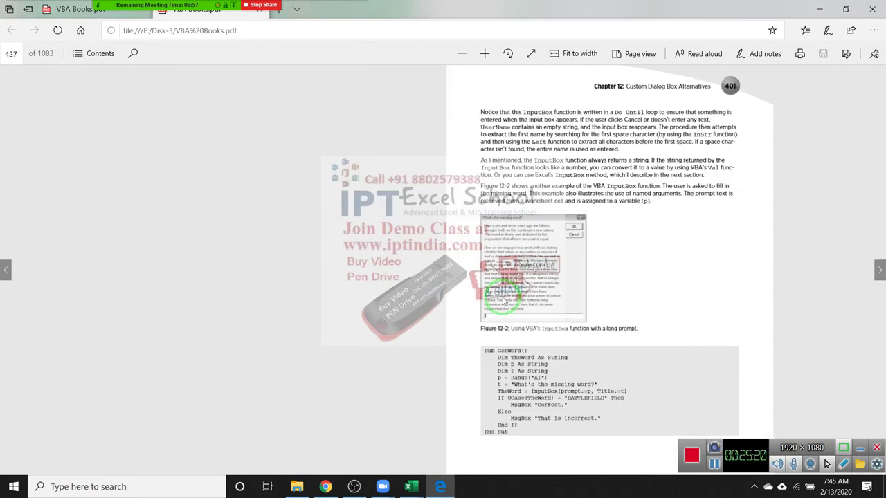
{"action": "key", "text": "Right"}
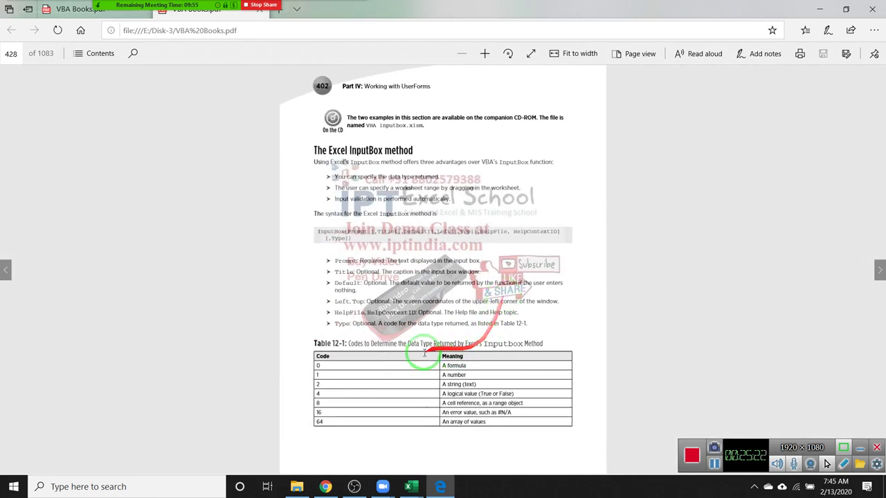
{"action": "left_click", "coordinate": [446, 369]}
{"action": "left_click", "coordinate": [446, 374]}
{"action": "left_click", "coordinate": [458, 411]}
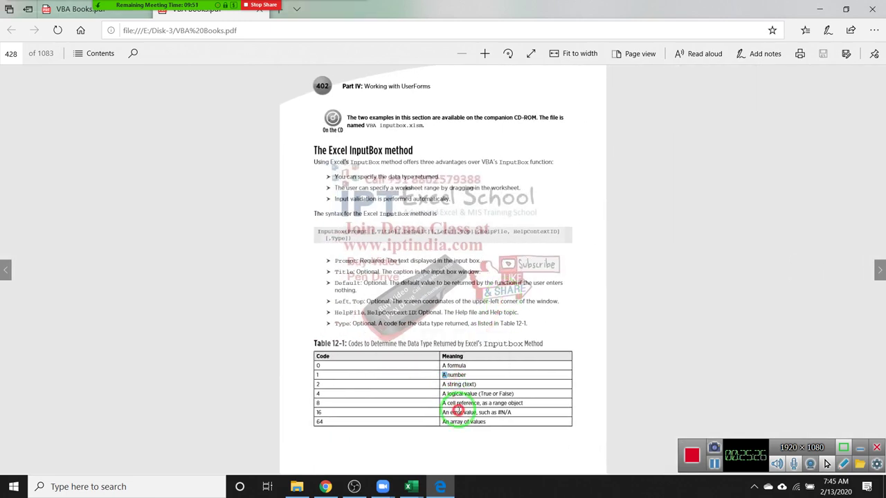
{"action": "left_click", "coordinate": [455, 414]}
{"action": "left_click", "coordinate": [457, 422]}
{"action": "double_click", "coordinate": [458, 422]}
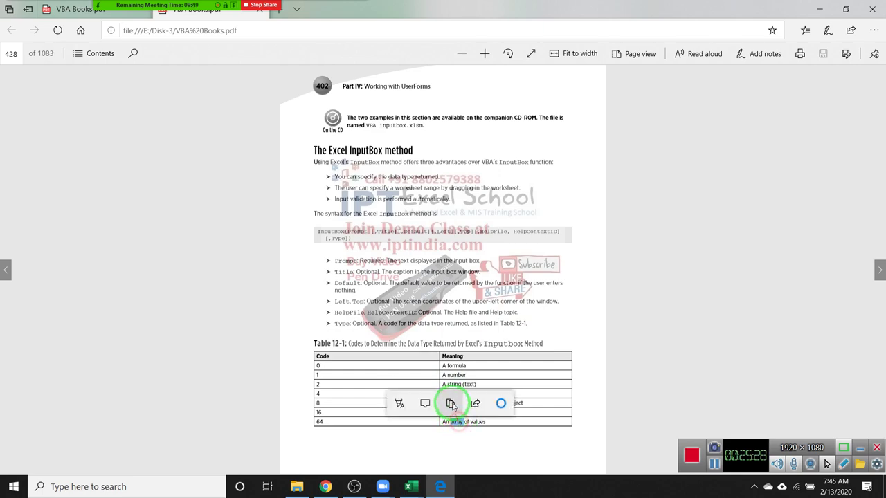
{"action": "scroll", "coordinate": [424, 353], "scroll_direction": "down", "scroll_amount": 2}
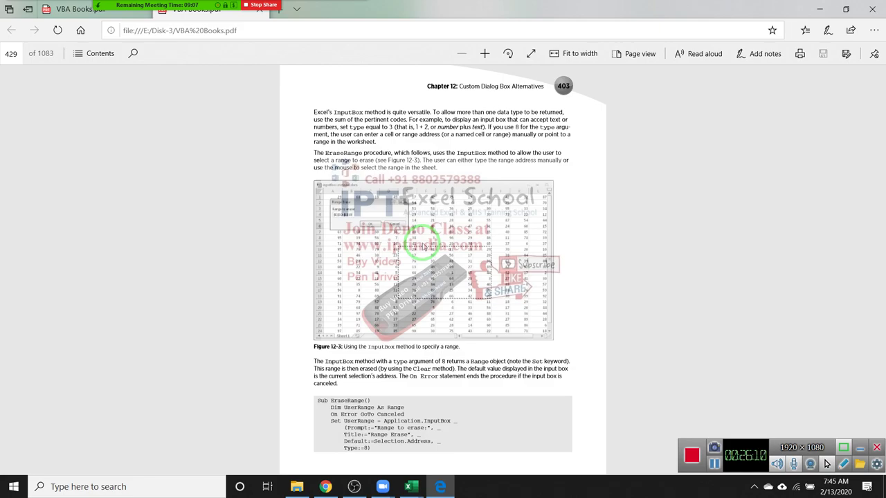
- Scroll through the GetOpenFilename examples from page 411 toward page 413
{"action": "scroll", "coordinate": [436, 229], "scroll_direction": "down", "scroll_amount": 1}
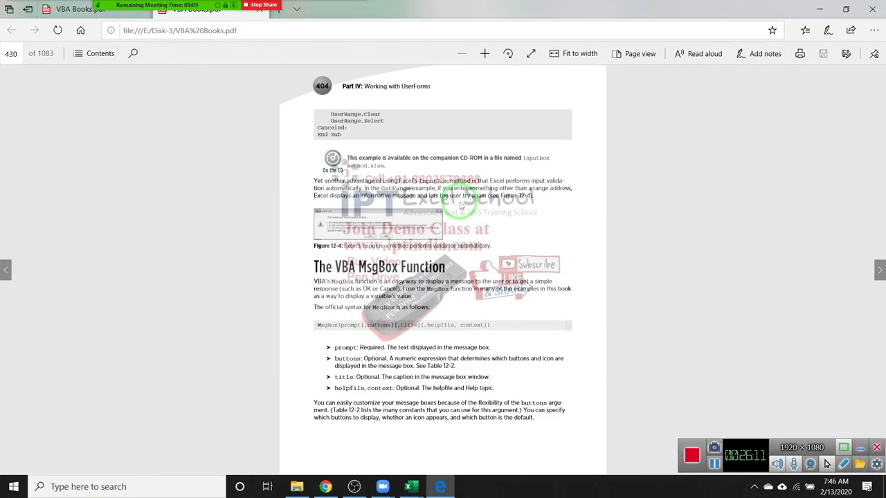
{"action": "scroll", "coordinate": [461, 202], "scroll_direction": "down", "scroll_amount": 1}
{"action": "scroll", "coordinate": [461, 202], "scroll_direction": "down", "scroll_amount": 1}
{"action": "scroll", "coordinate": [462, 203], "scroll_direction": "down", "scroll_amount": 1}
{"action": "scroll", "coordinate": [462, 205], "scroll_direction": "down", "scroll_amount": 1}
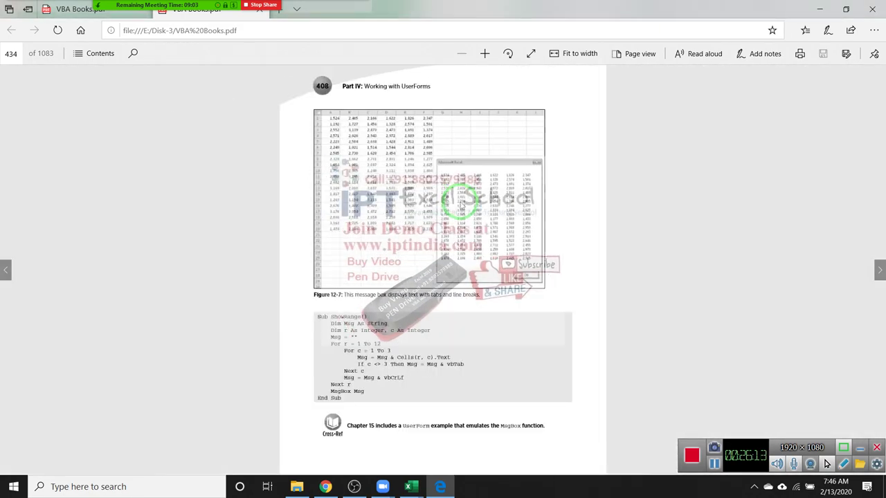
{"action": "scroll", "coordinate": [463, 207], "scroll_direction": "down", "scroll_amount": 1}
{"action": "scroll", "coordinate": [450, 186], "scroll_direction": "down", "scroll_amount": 1}
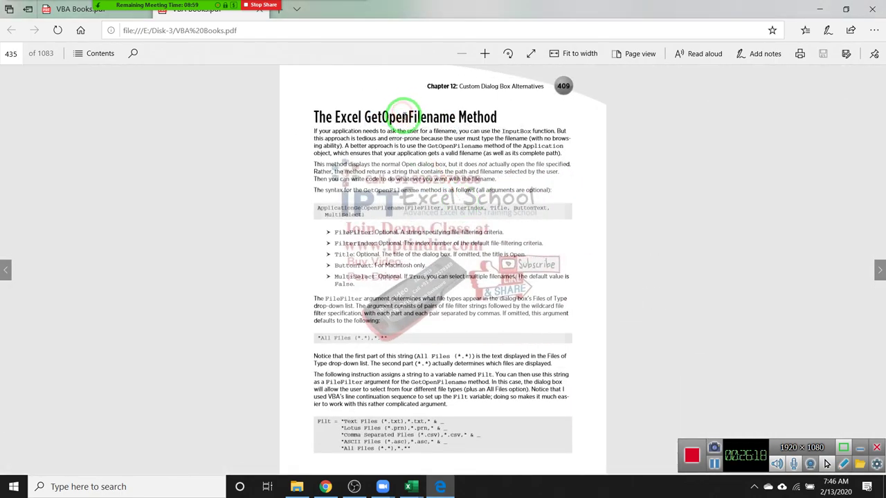
{"action": "scroll", "coordinate": [414, 154], "scroll_direction": "down", "scroll_amount": 1}
{"action": "scroll", "coordinate": [414, 154], "scroll_direction": "down", "scroll_amount": 1}
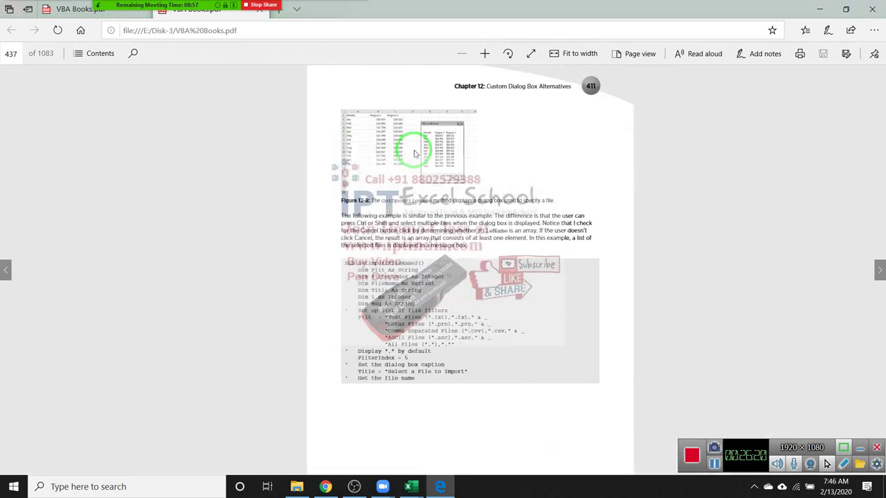
{"action": "scroll", "coordinate": [417, 187], "scroll_direction": "down", "scroll_amount": 1}
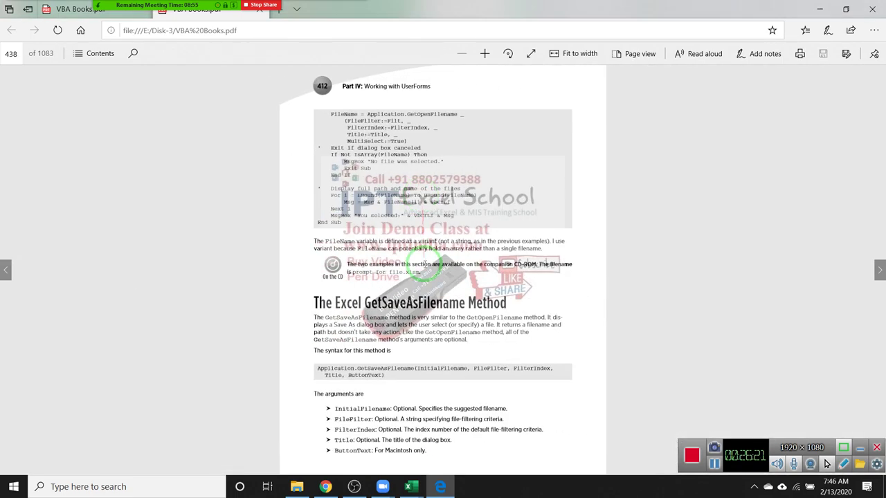
- Select 'Directory' in the Prompting for a Directory heading, then show the Windows desktop
{"action": "left_click", "coordinate": [413, 295]}
{"action": "scroll", "coordinate": [413, 297], "scroll_direction": "down", "scroll_amount": 1}
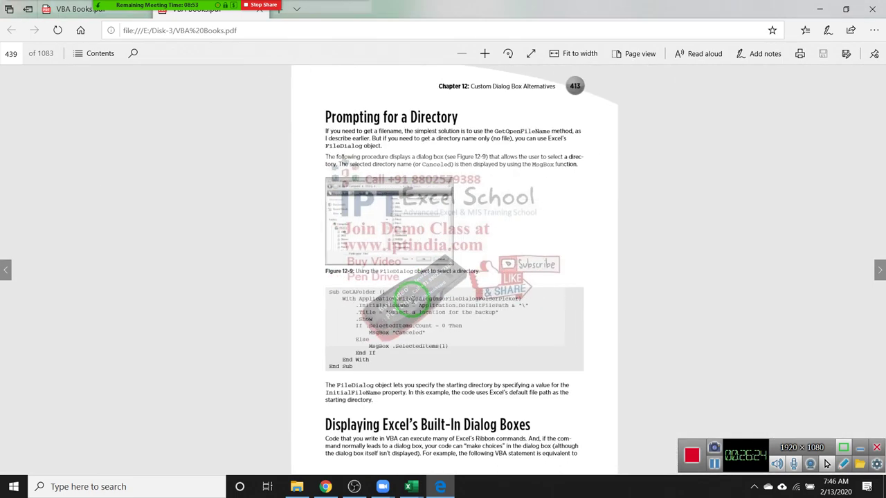
{"action": "double_click", "coordinate": [404, 118]}
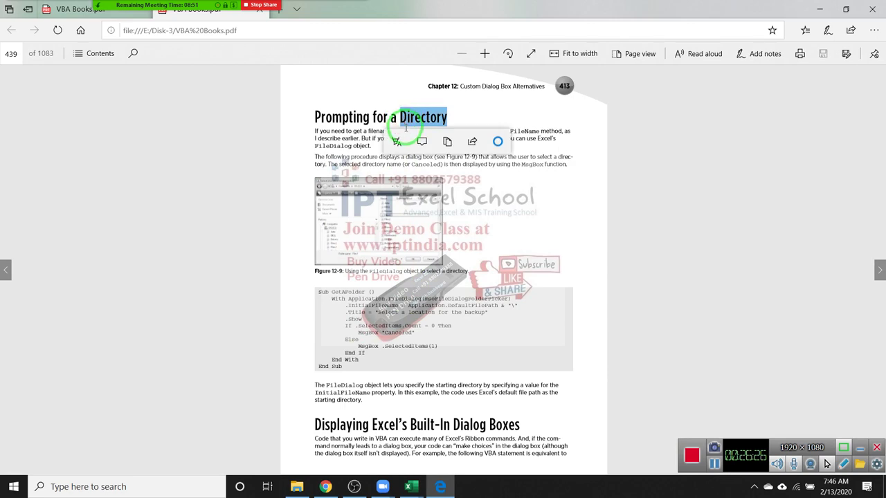
{"action": "key", "text": "alt+Tab"}
{"action": "key", "text": "super+d"}
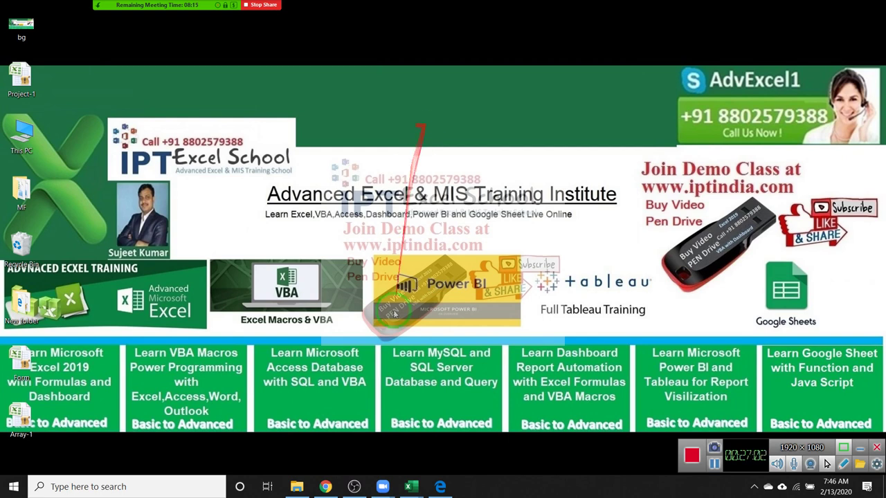
- Bring the VBA Books PDF back in front from the taskbar
{"action": "left_click", "coordinate": [439, 487]}
- Scroll to the Prompting for a Directory section and select 'Prompting' in its heading
{"action": "scroll", "coordinate": [439, 405], "scroll_direction": "down", "scroll_amount": 10}
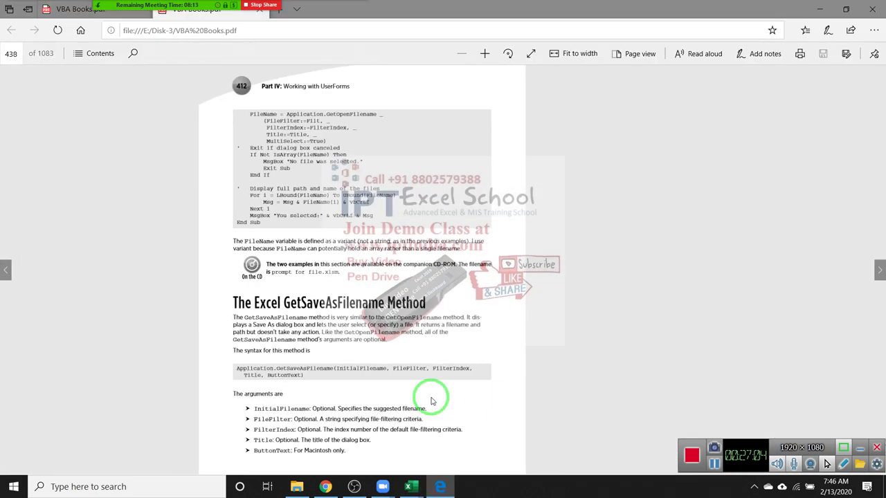
{"action": "scroll", "coordinate": [430, 400], "scroll_direction": "up", "scroll_amount": 1}
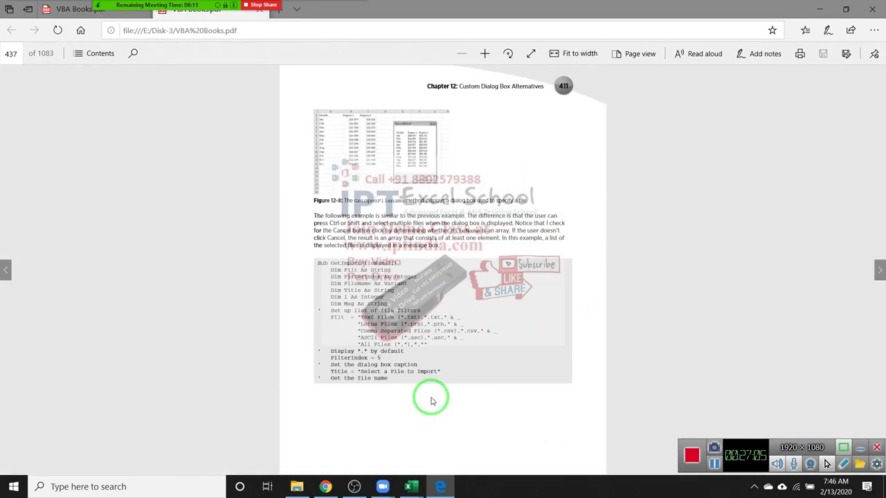
{"action": "scroll", "coordinate": [431, 400], "scroll_direction": "up", "scroll_amount": 1}
{"action": "scroll", "coordinate": [431, 400], "scroll_direction": "down", "scroll_amount": 1}
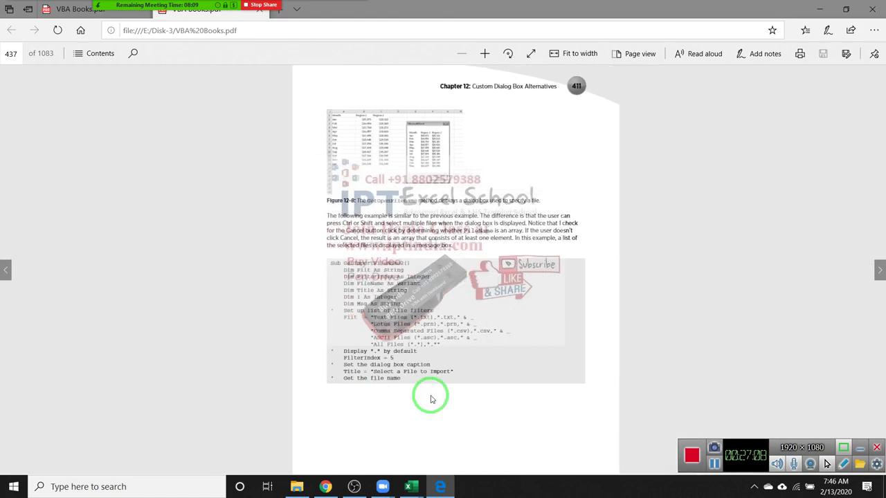
{"action": "scroll", "coordinate": [432, 400], "scroll_direction": "down", "scroll_amount": 1}
{"action": "scroll", "coordinate": [432, 398], "scroll_direction": "down", "scroll_amount": 1}
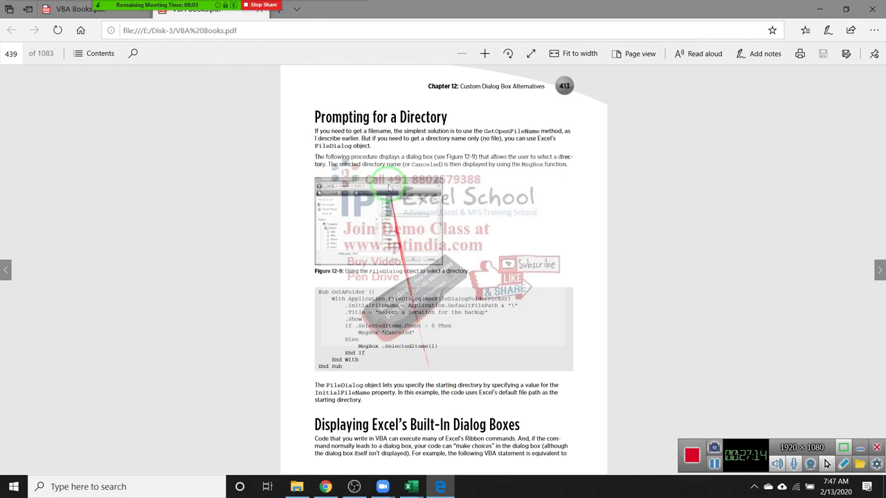
{"action": "double_click", "coordinate": [356, 115]}
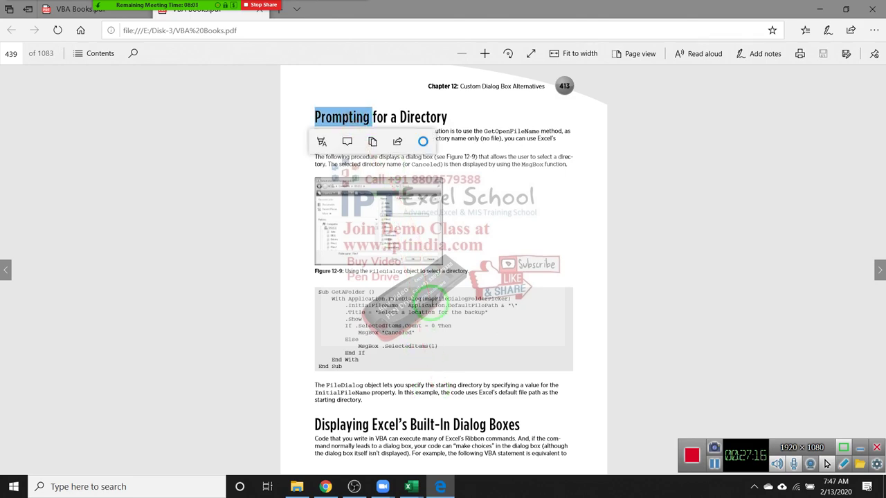
- Scroll back up and select 'GetSaveAsFilename' in the Excel GetSaveAsFilename method heading
{"action": "scroll", "coordinate": [436, 315], "scroll_direction": "down", "scroll_amount": 1}
{"action": "scroll", "coordinate": [436, 317], "scroll_direction": "down", "scroll_amount": 1}
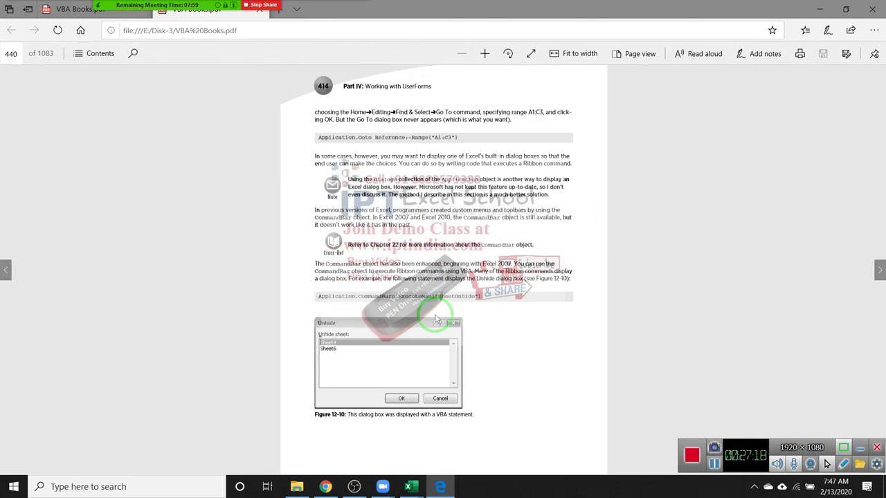
{"action": "scroll", "coordinate": [436, 317], "scroll_direction": "down", "scroll_amount": 1}
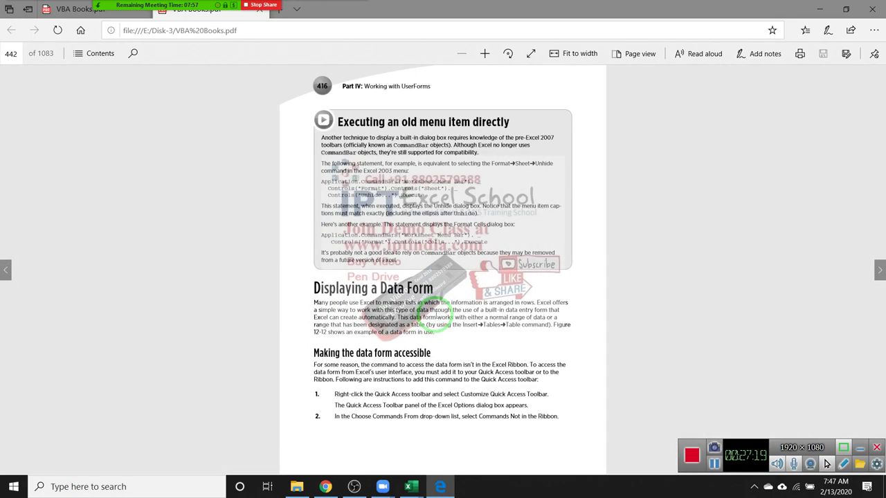
{"action": "scroll", "coordinate": [436, 315], "scroll_direction": "up", "scroll_amount": 1}
{"action": "scroll", "coordinate": [436, 315], "scroll_direction": "up", "scroll_amount": 1}
{"action": "scroll", "coordinate": [436, 315], "scroll_direction": "up", "scroll_amount": 1}
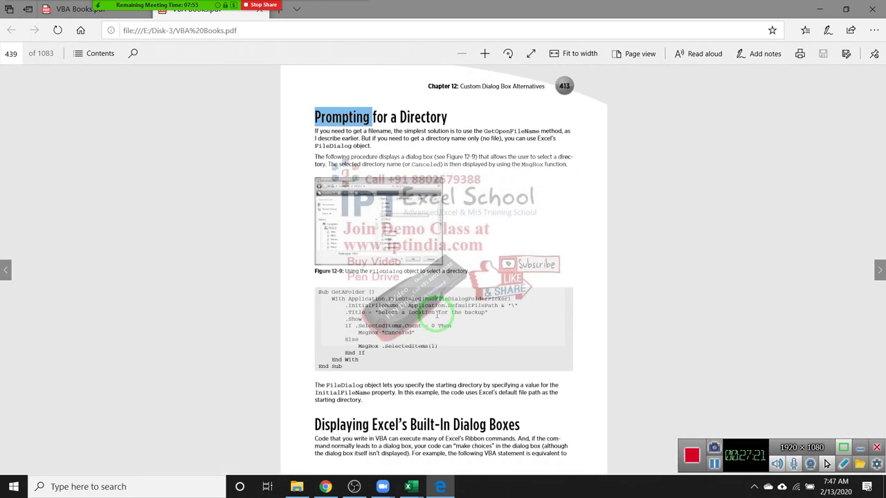
{"action": "scroll", "coordinate": [436, 314], "scroll_direction": "up", "scroll_amount": 1}
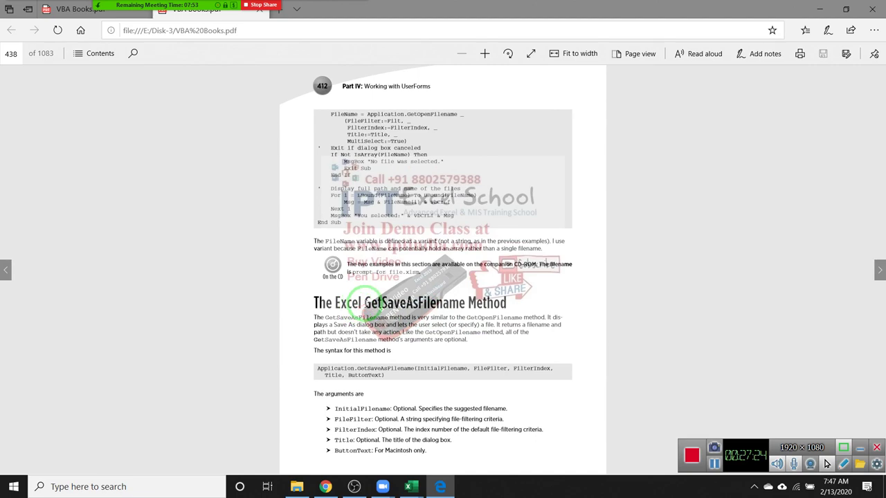
{"action": "double_click", "coordinate": [395, 302]}
- Return to the Excel GetOpenFilename Method page, selecting then clearing the word 'GetOpenFilename'
{"action": "scroll", "coordinate": [436, 315], "scroll_direction": "up", "scroll_amount": 1}
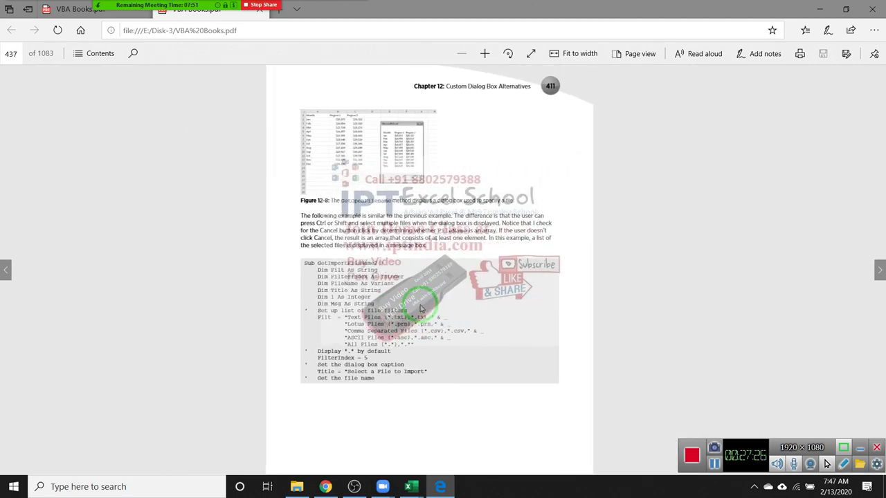
{"action": "scroll", "coordinate": [380, 262], "scroll_direction": "up", "scroll_amount": 1}
{"action": "scroll", "coordinate": [380, 262], "scroll_direction": "up", "scroll_amount": 1}
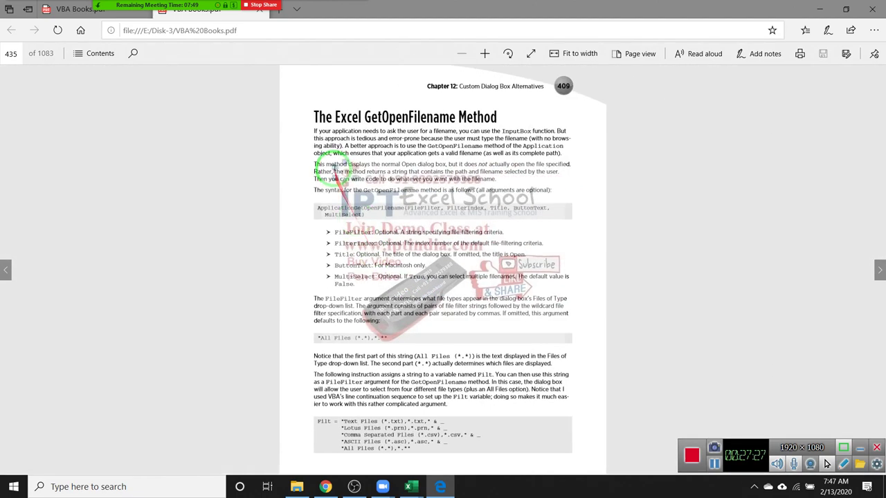
{"action": "double_click", "coordinate": [411, 119]}
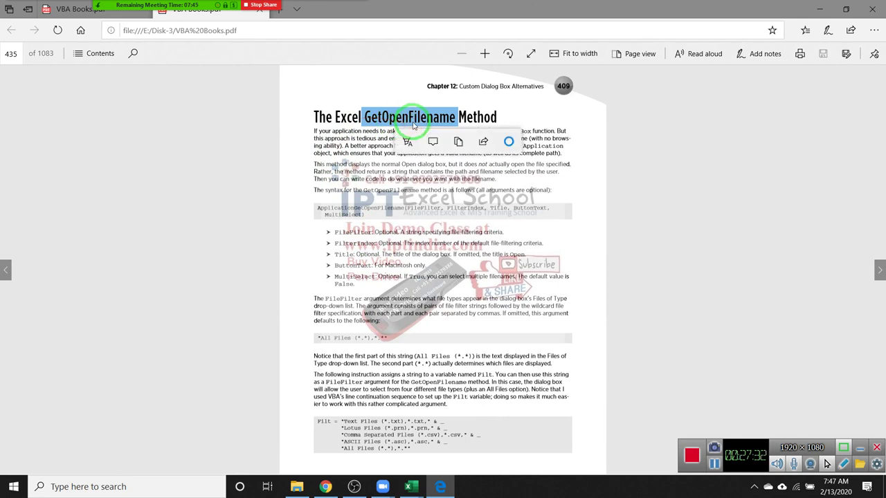
{"action": "left_click", "coordinate": [441, 279]}
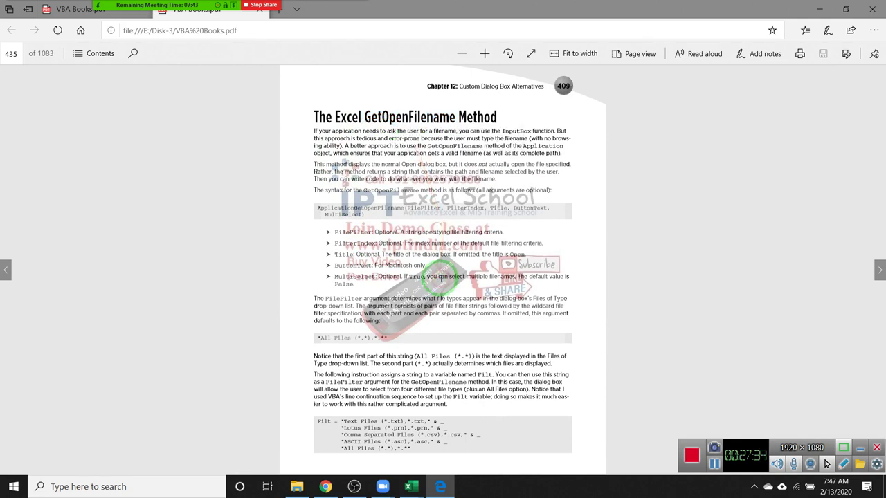